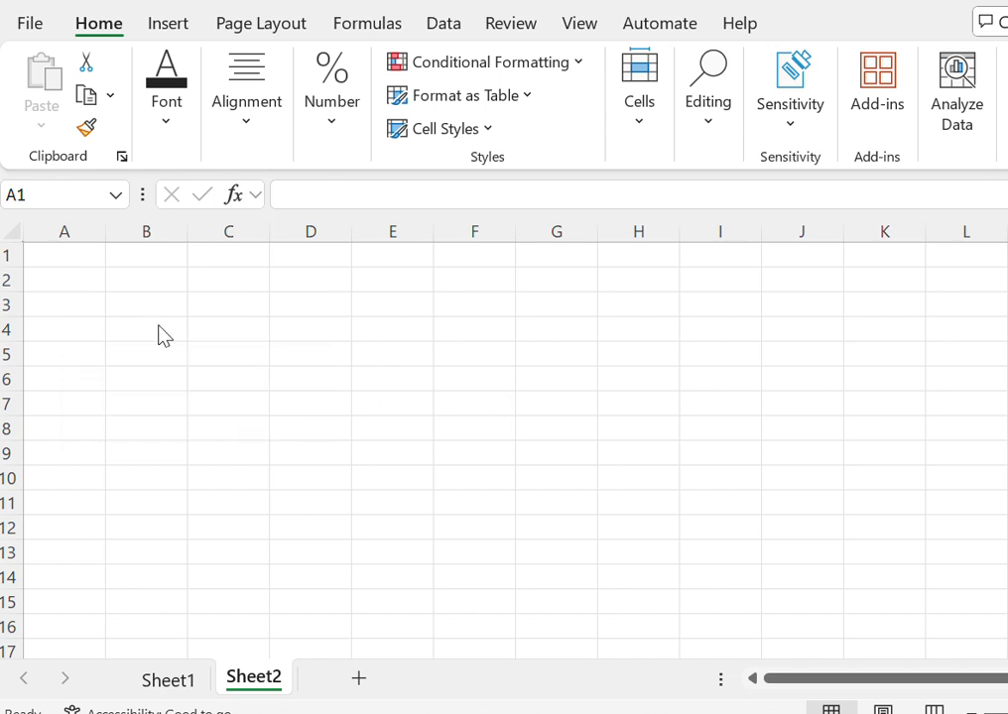
Step: On Sheet1, enter the header Number in cell A1 and Char Numer in cell B1
click(52, 254)
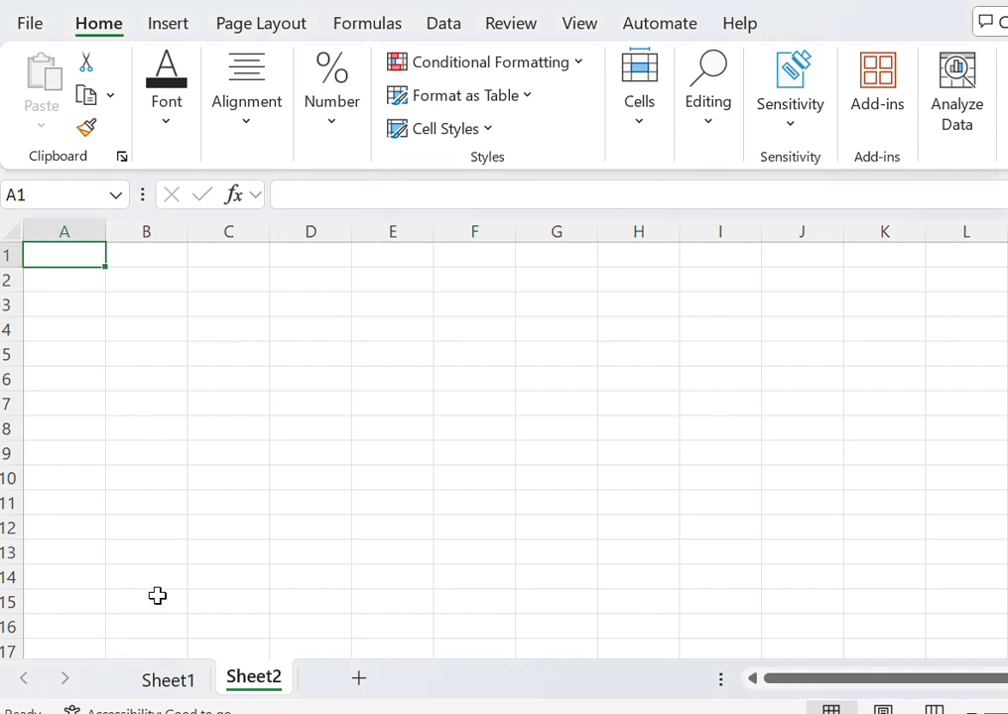
click(175, 685)
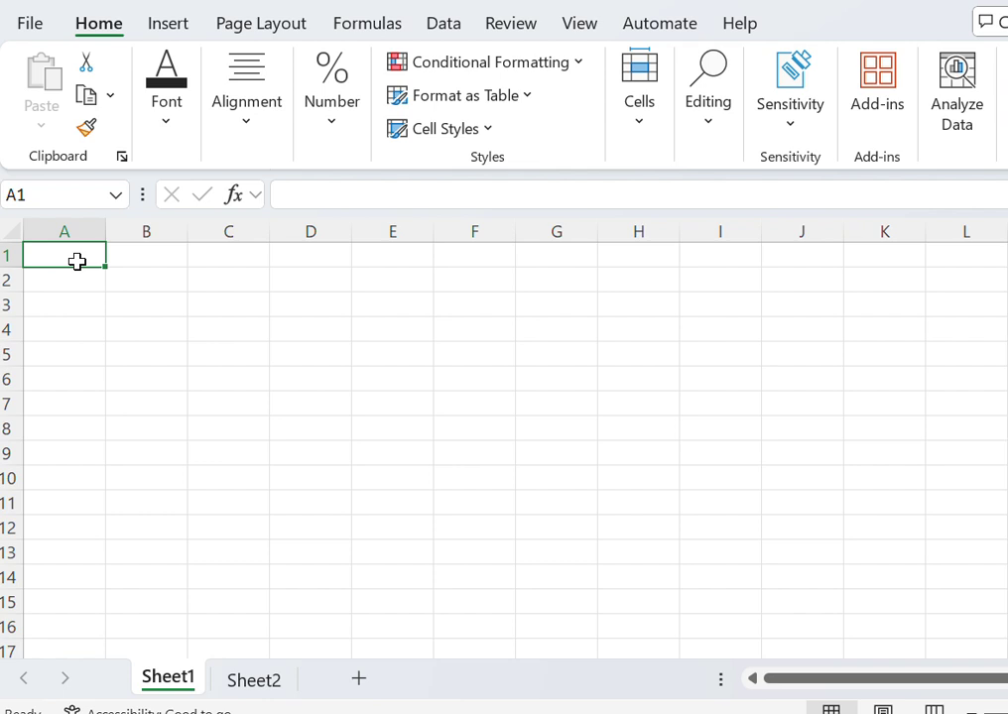
text(Nu)
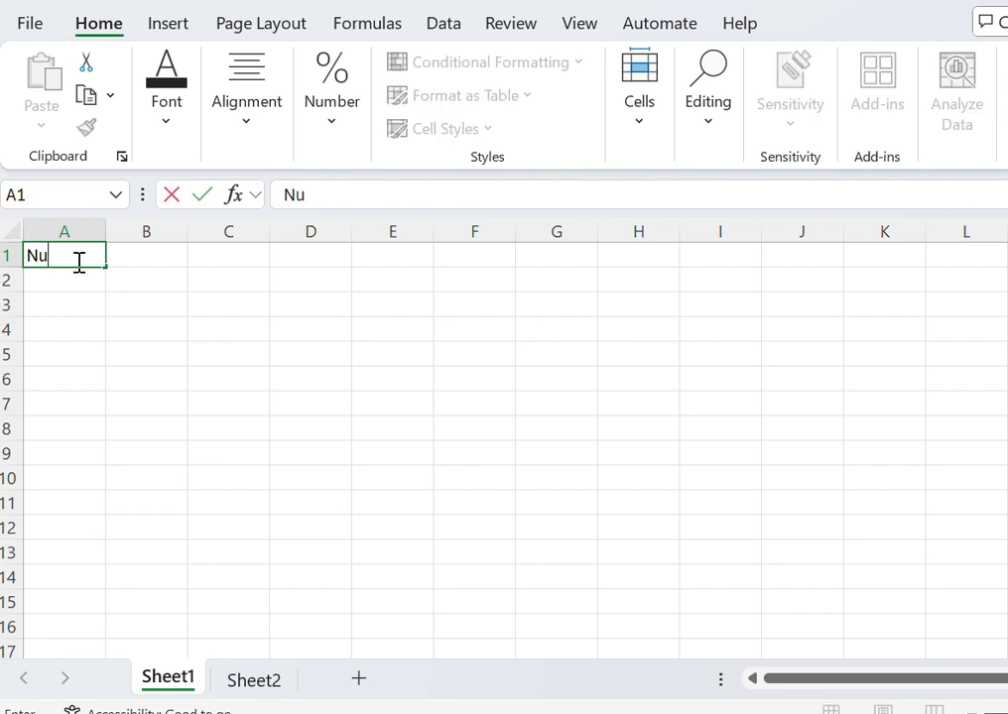
text(mber)
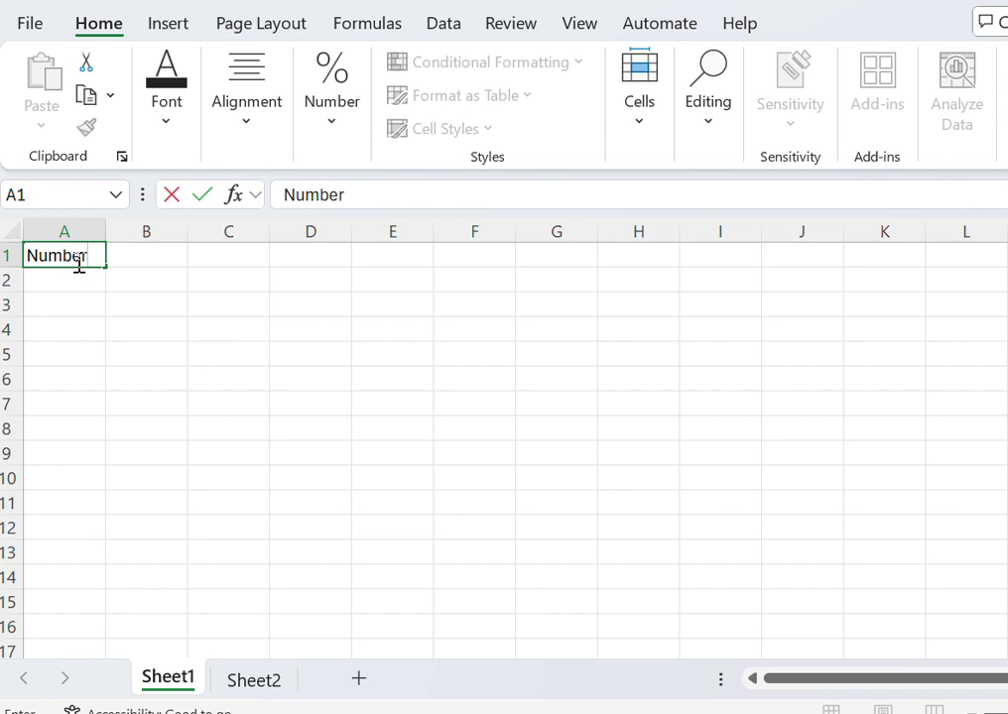
click(153, 260)
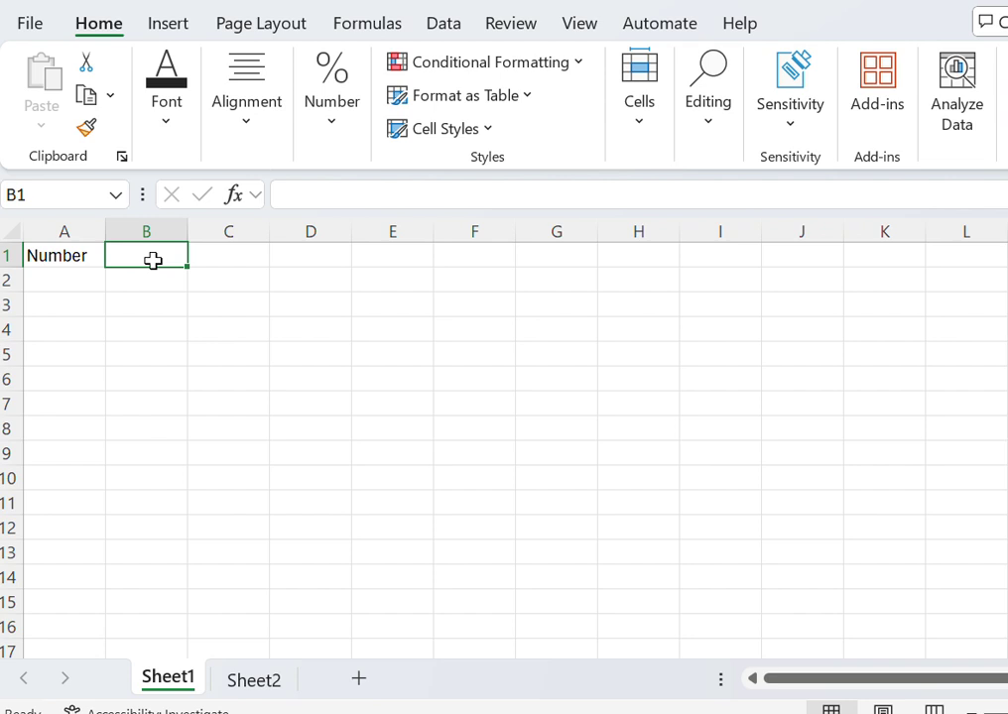
text(C)
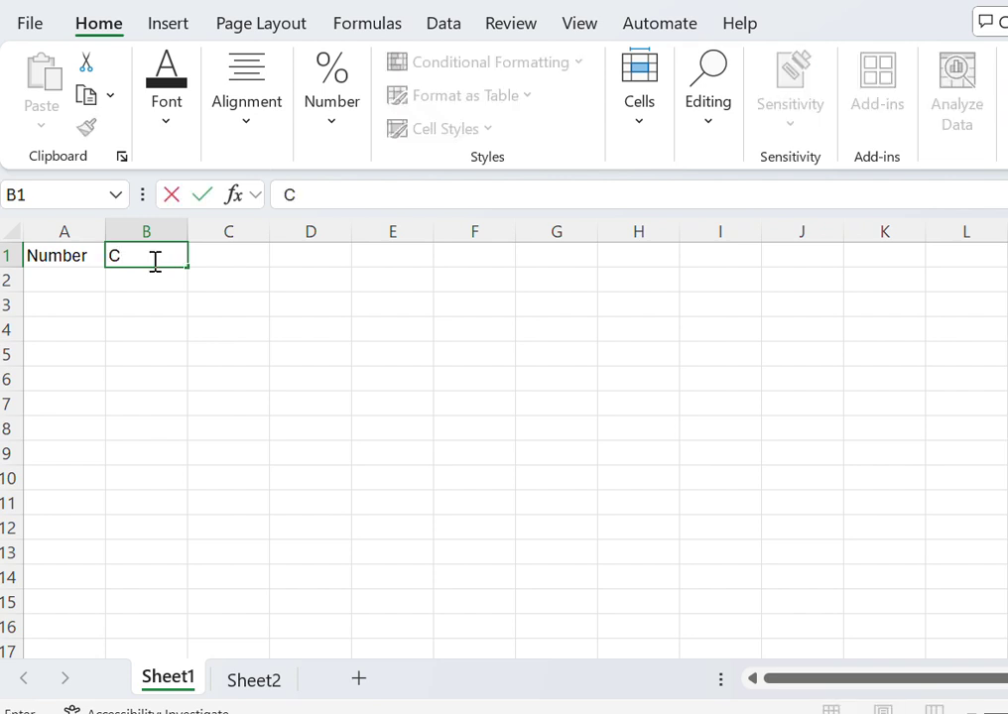
text(har Num)
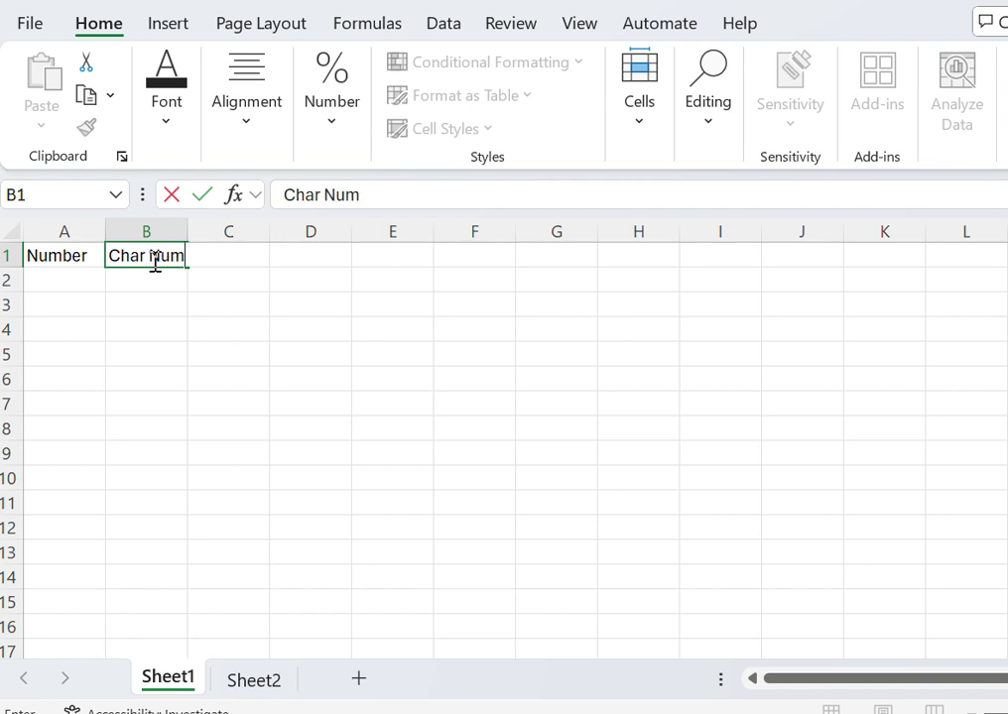
text(er)
Step: Widen column B to about twice its width and correct the header in B1 to Char Number
click(311, 288)
drag(310, 289, 282, 243)
click(159, 250)
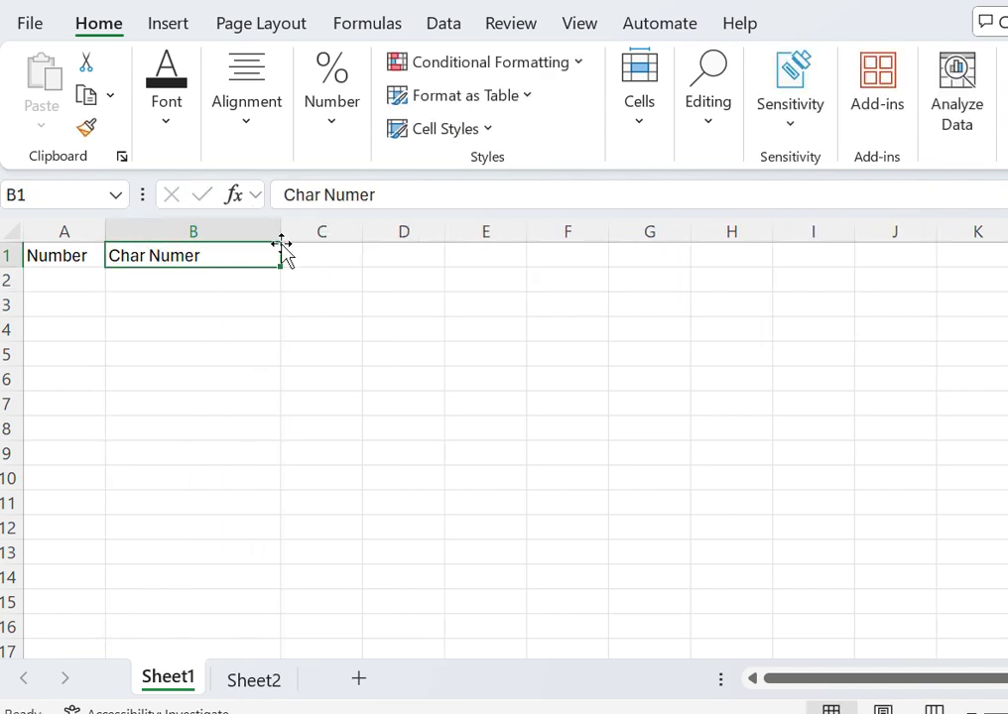
double_click(236, 256)
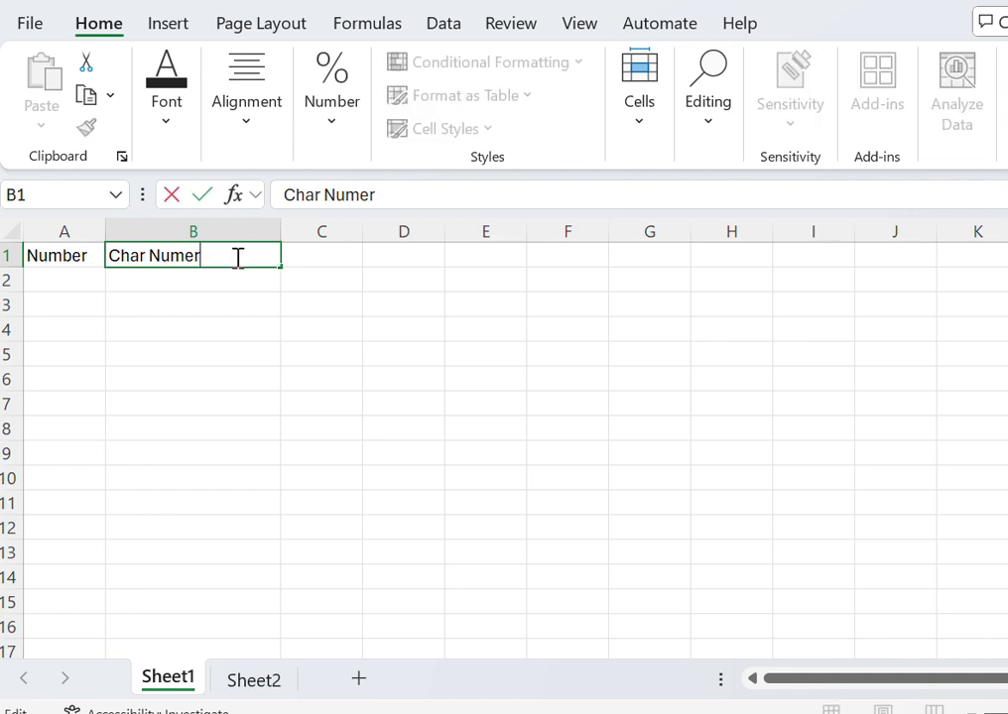
key(Left)
key(Left)
text(b)
Step: Fill cells A2 to A11 under the Number header with the values 1 through 10
click(51, 261)
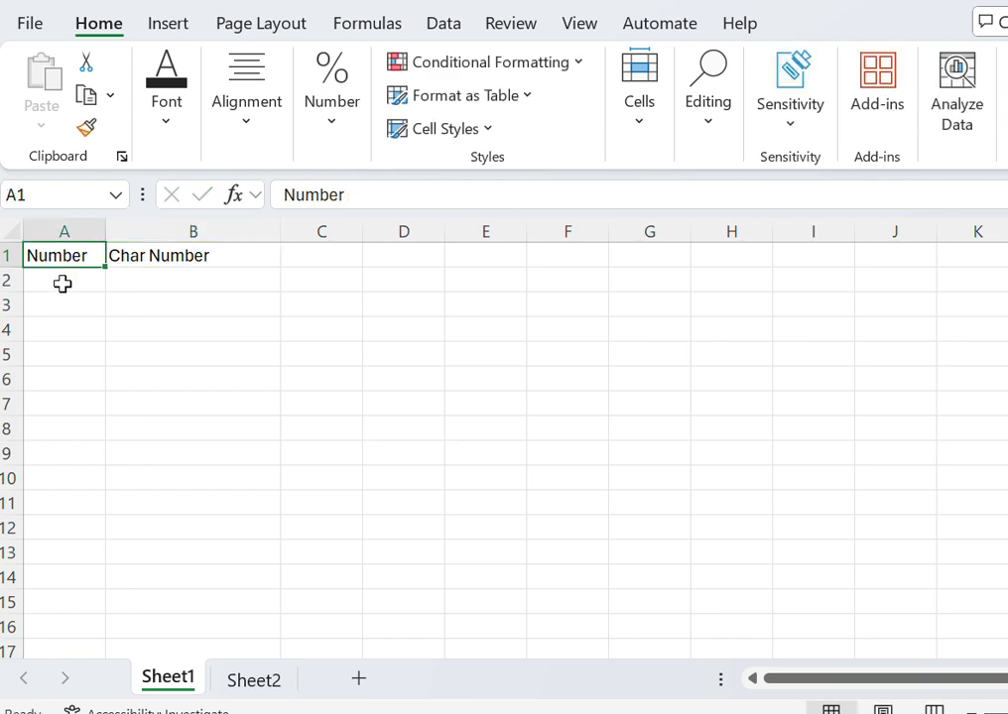
click(62, 283)
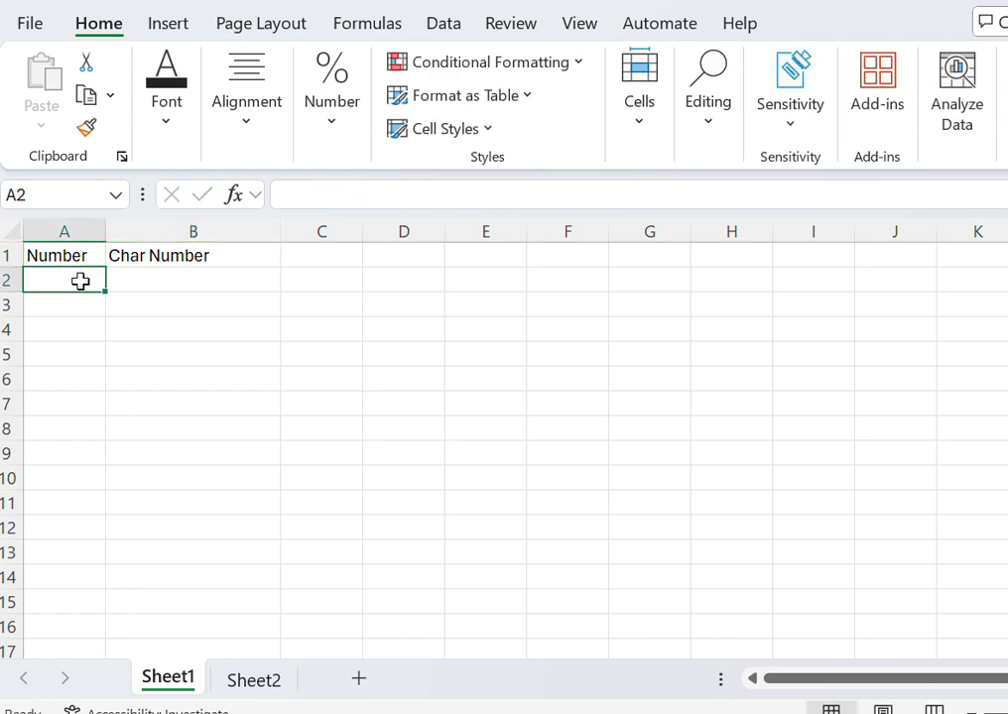
text(1)
click(53, 306)
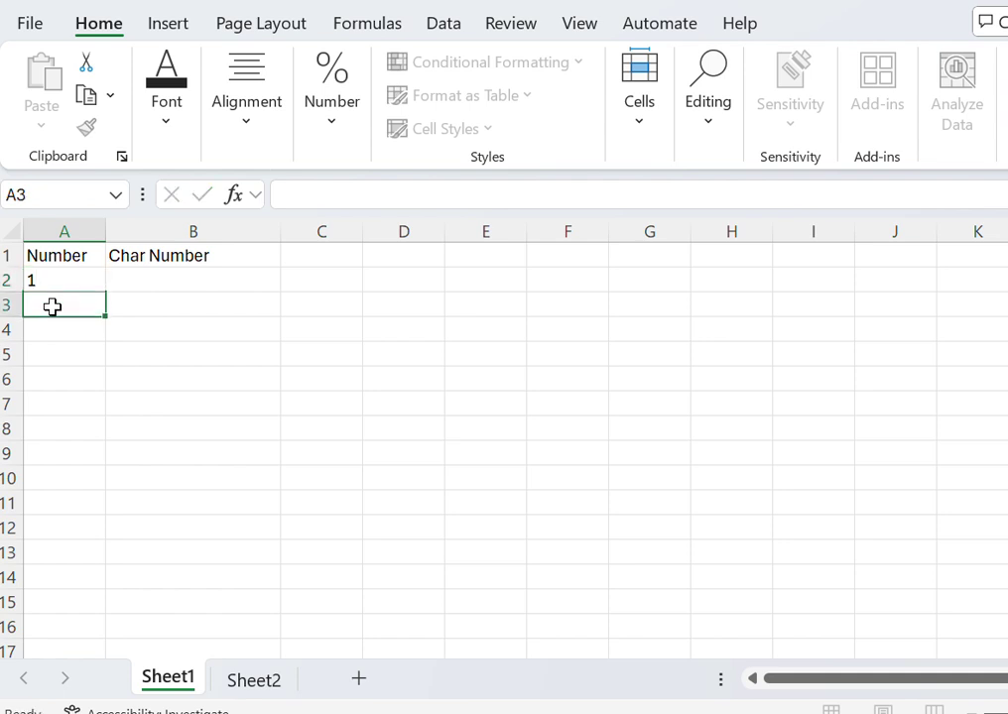
text(2)
click(62, 327)
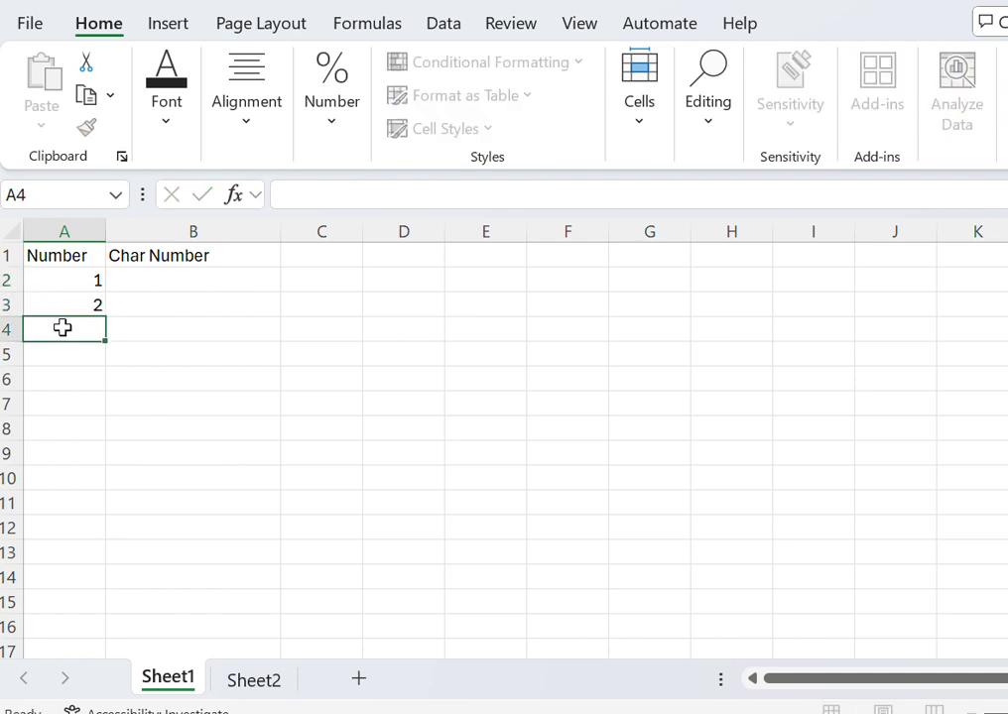
text(3)
click(63, 351)
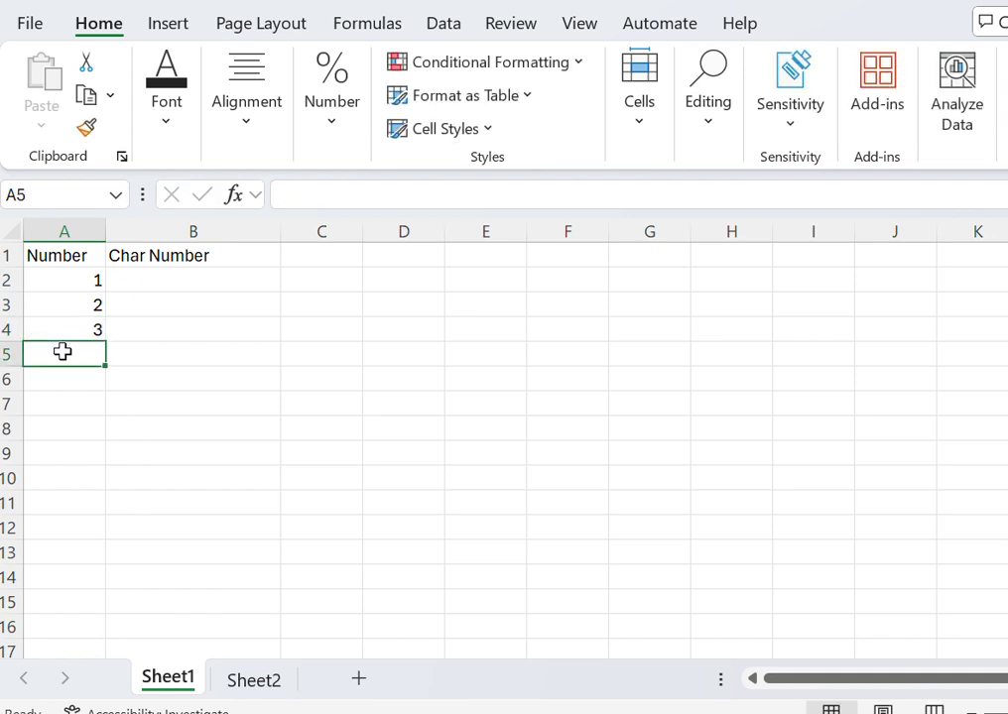
text(4)
click(56, 378)
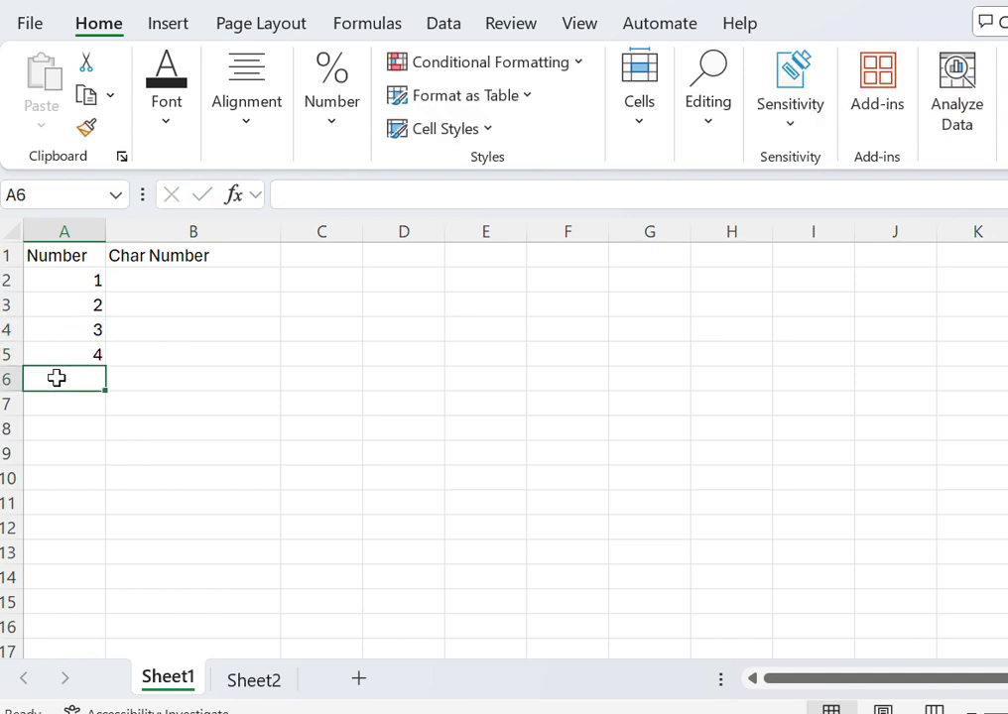
text(5)
click(66, 402)
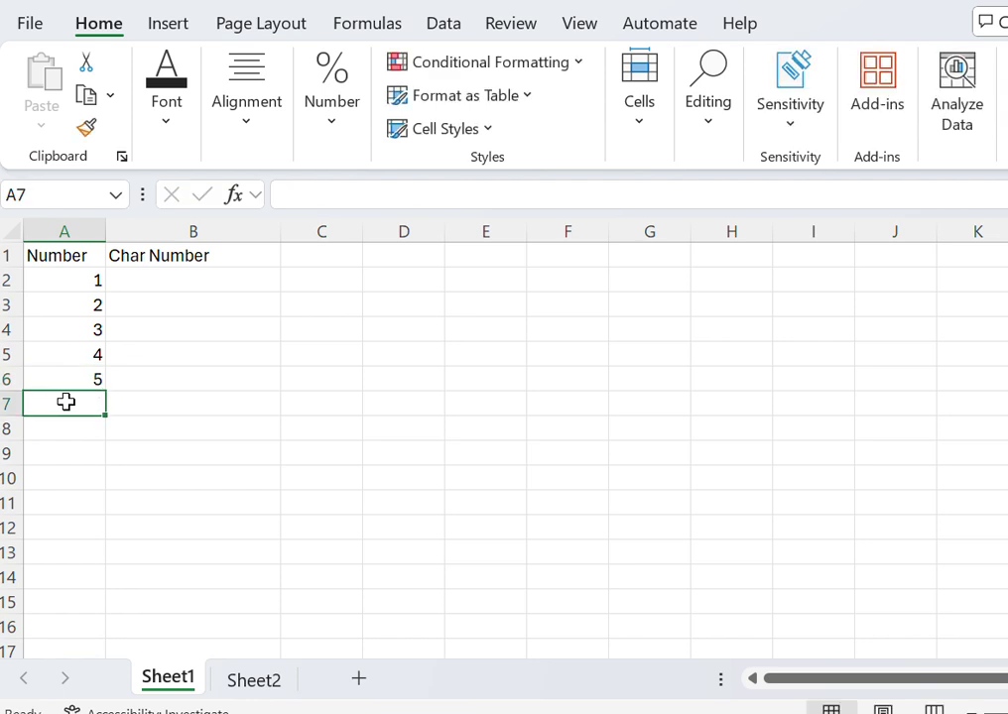
text(6)
key(Return)
text(7)
key(Return)
text(8)
key(Return)
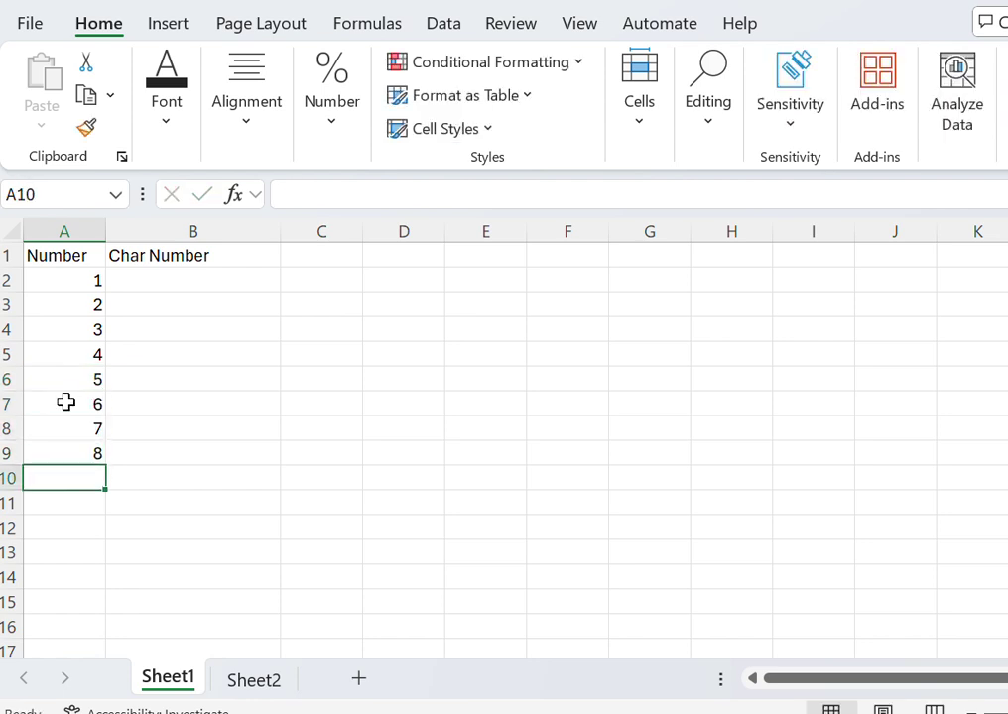
text(9)
key(Return)
text(10)
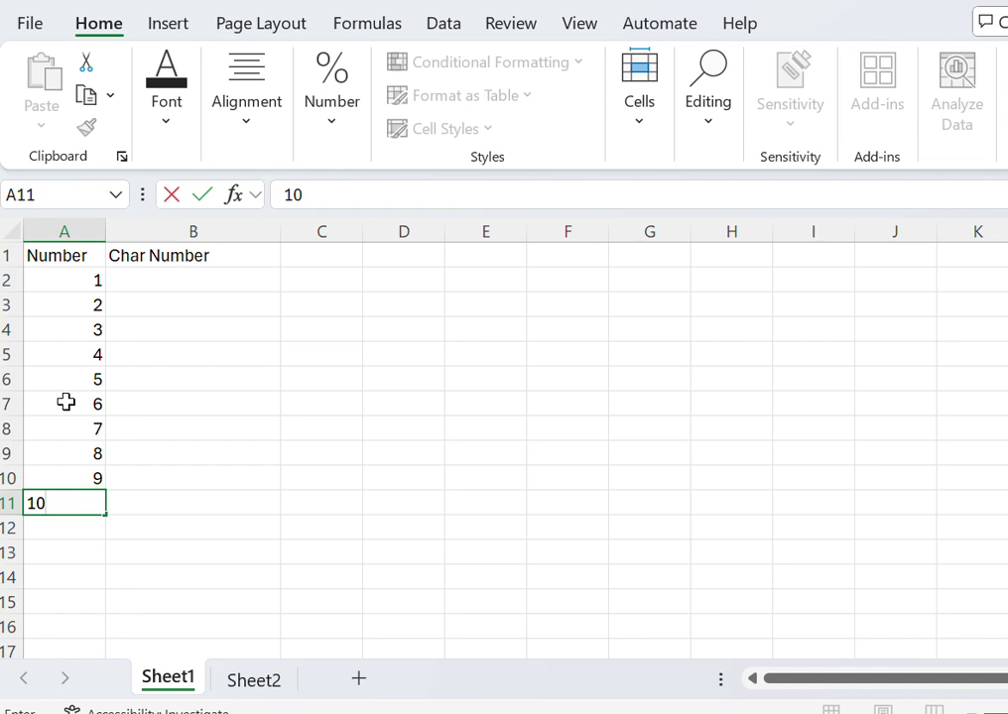
click(180, 495)
Step: Copy the range A1:B11, including both headers and all ten numbers, on Sheet1
click(46, 256)
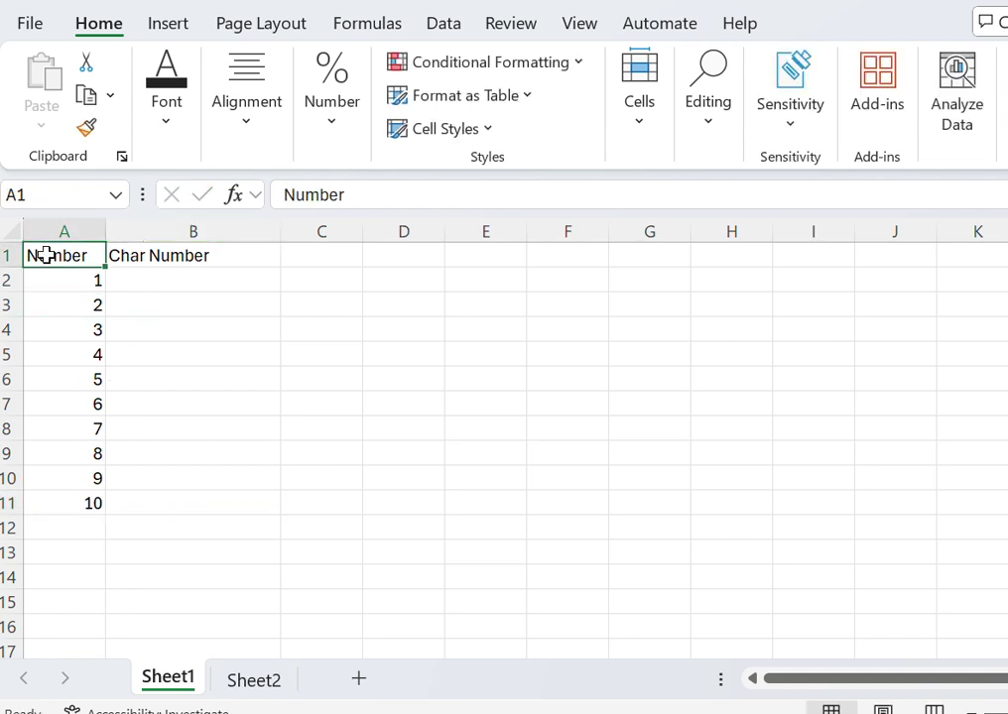
key(shift+Right)
key(shift+Down)
key(shift+Down)
key(shift+Down)
key(shift+Down)
key(shift+Down)
key(shift+Down)
key(shift+Down)
key(shift+Down)
key(shift+Down)
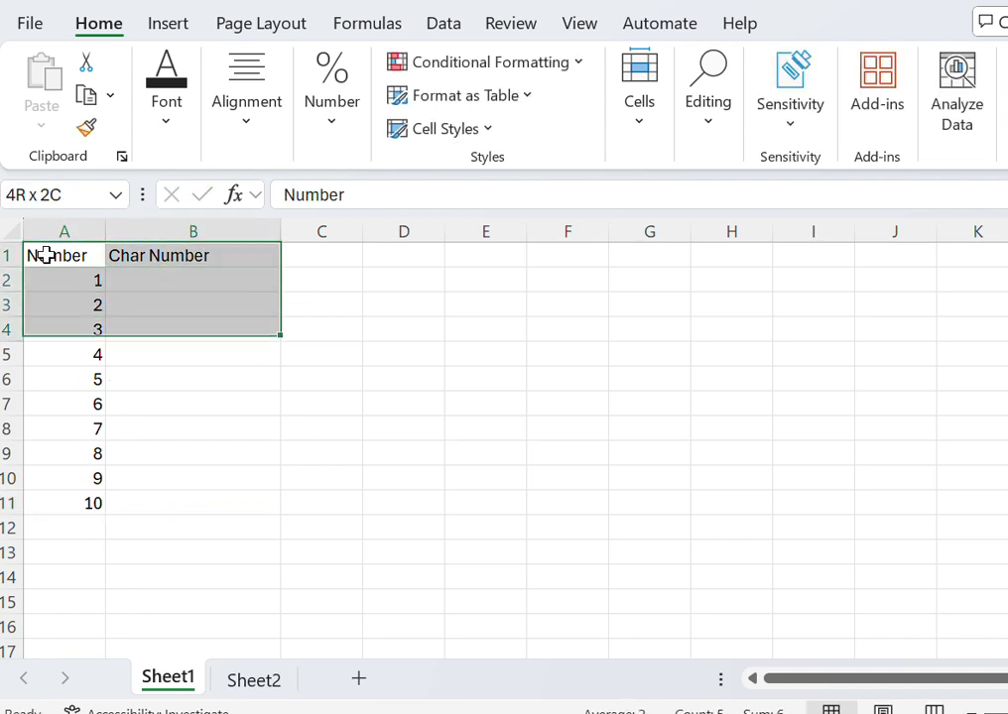
key(shift+Down)
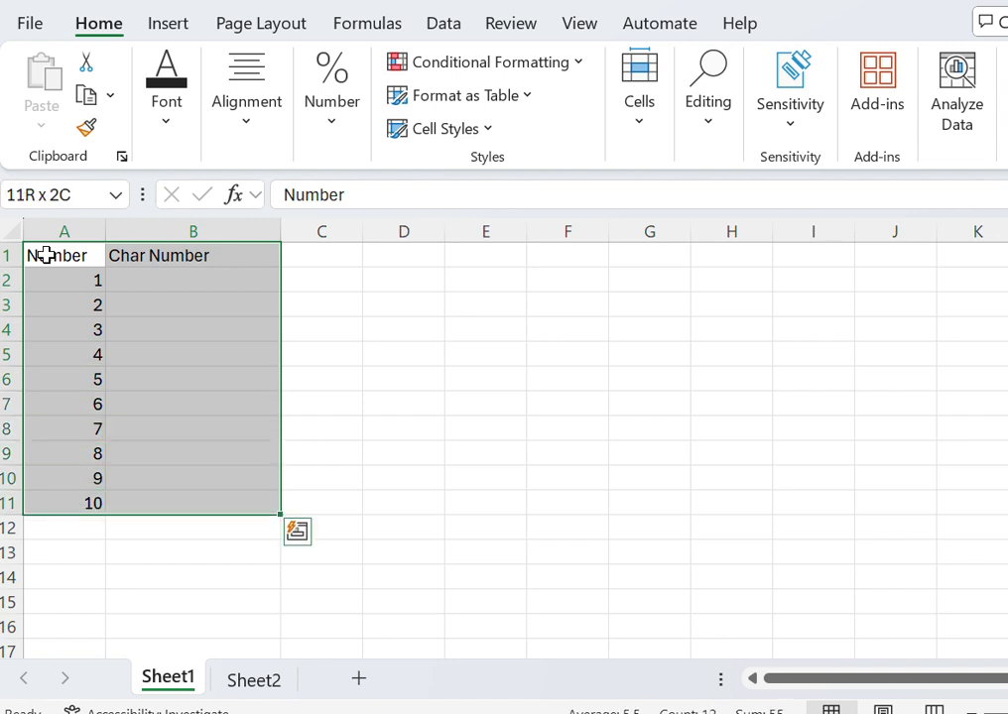
key(ctrl+c)
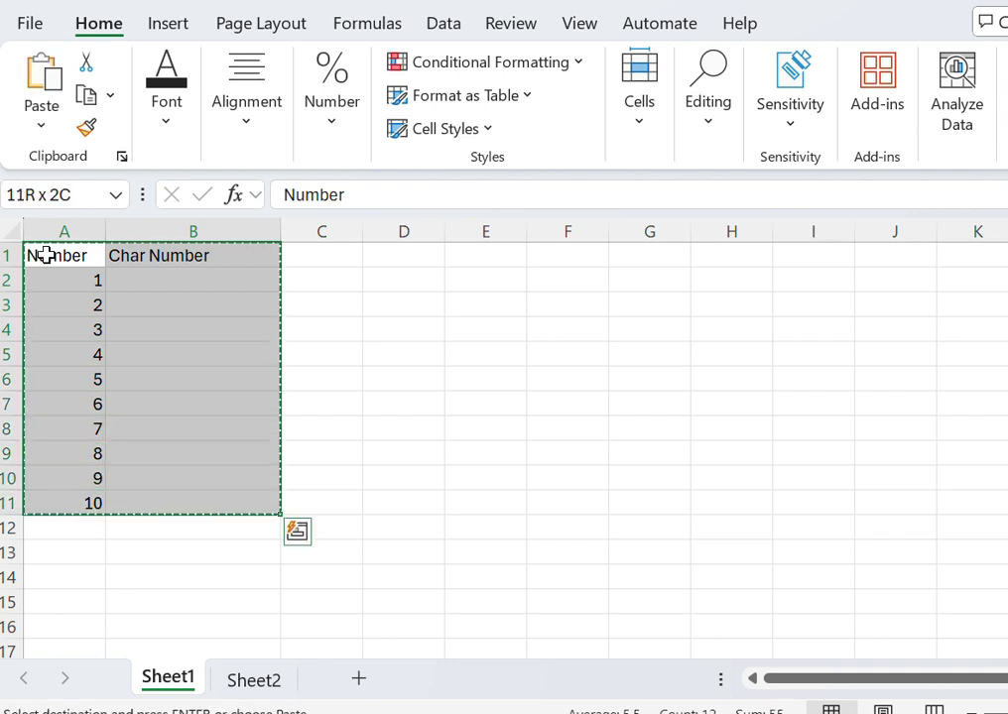
Step: Paste the copied range into Sheet2 starting at A1 and widen column B to fit its header
click(256, 691)
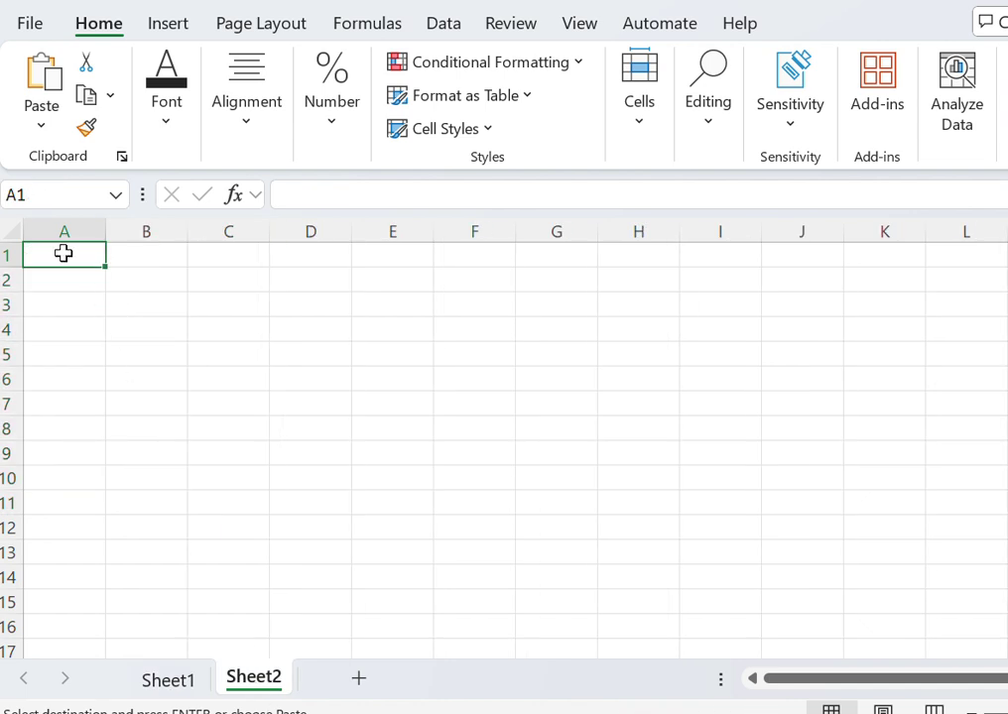
key(ctrl+v)
click(243, 310)
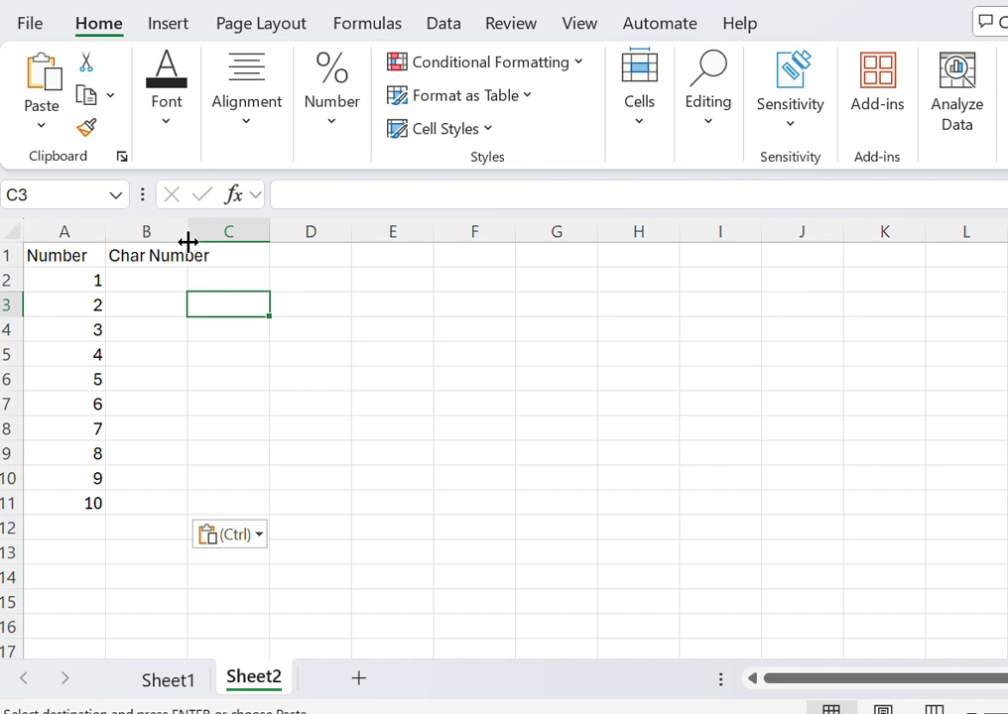
drag(189, 238, 281, 247)
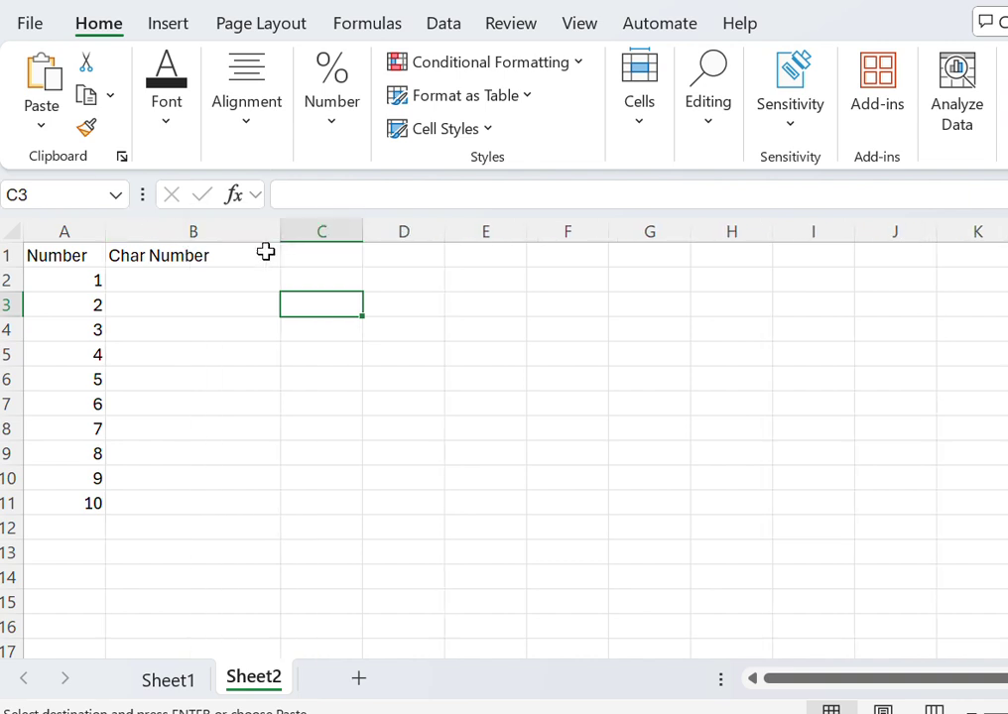
Step: Enter the words One, Two, Three, Four and Five in cells B2 to B6 under Char Number on Sheet2
click(182, 279)
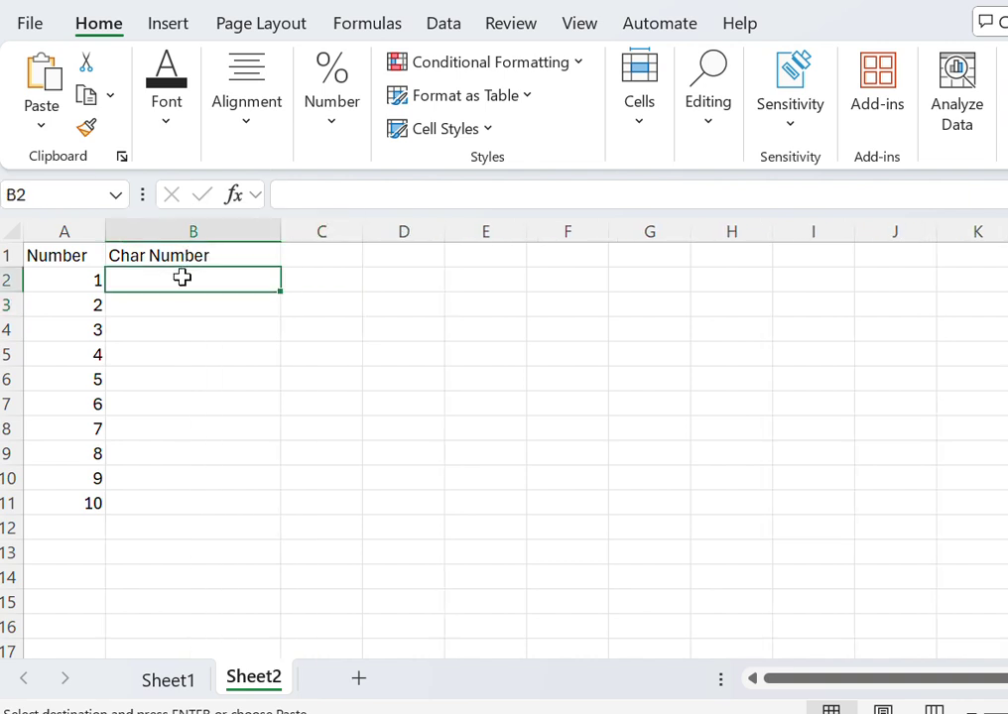
click(60, 281)
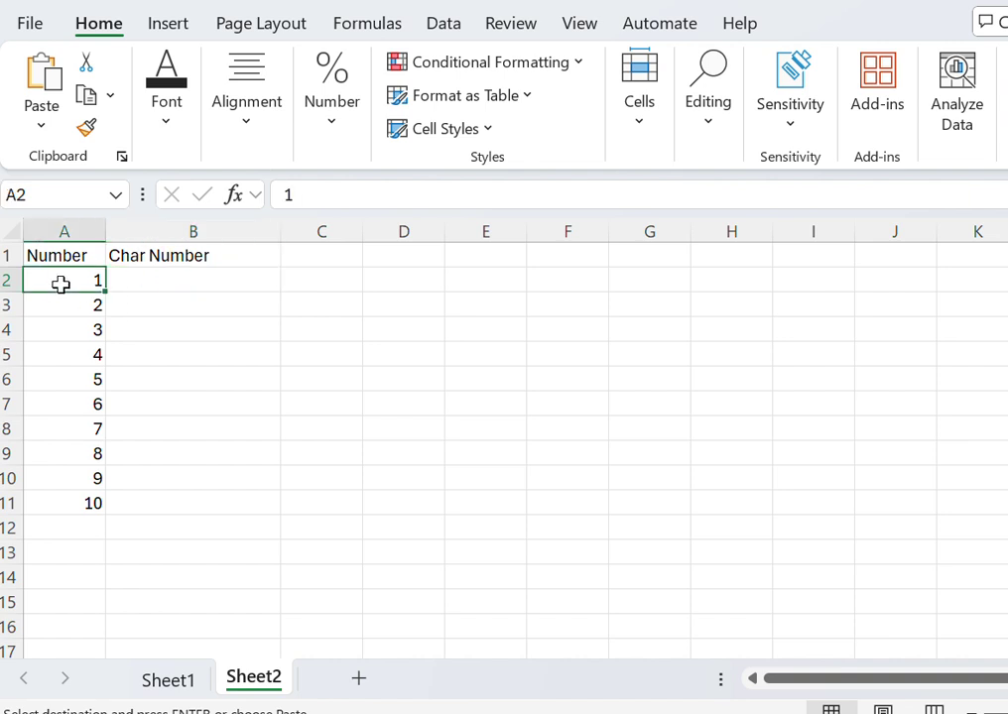
click(168, 286)
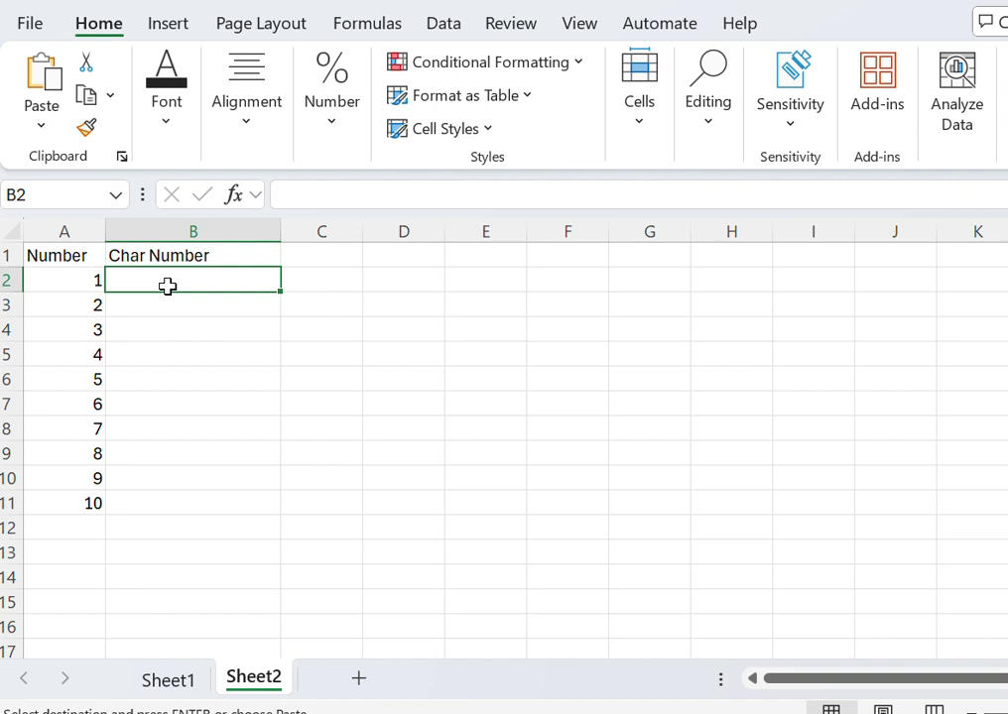
text(One)
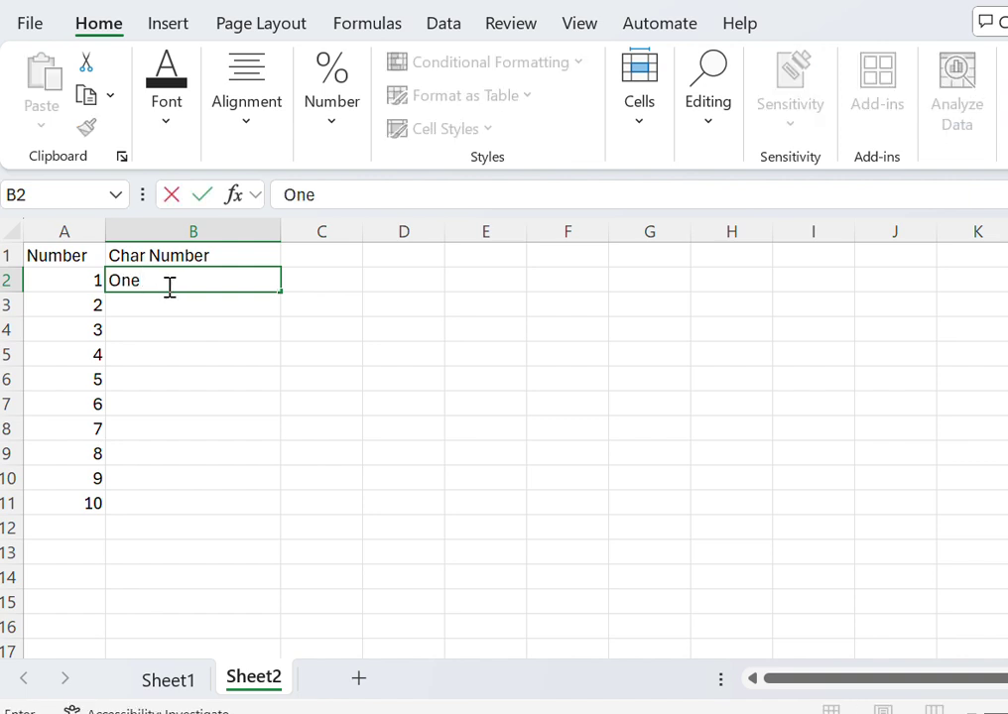
click(140, 313)
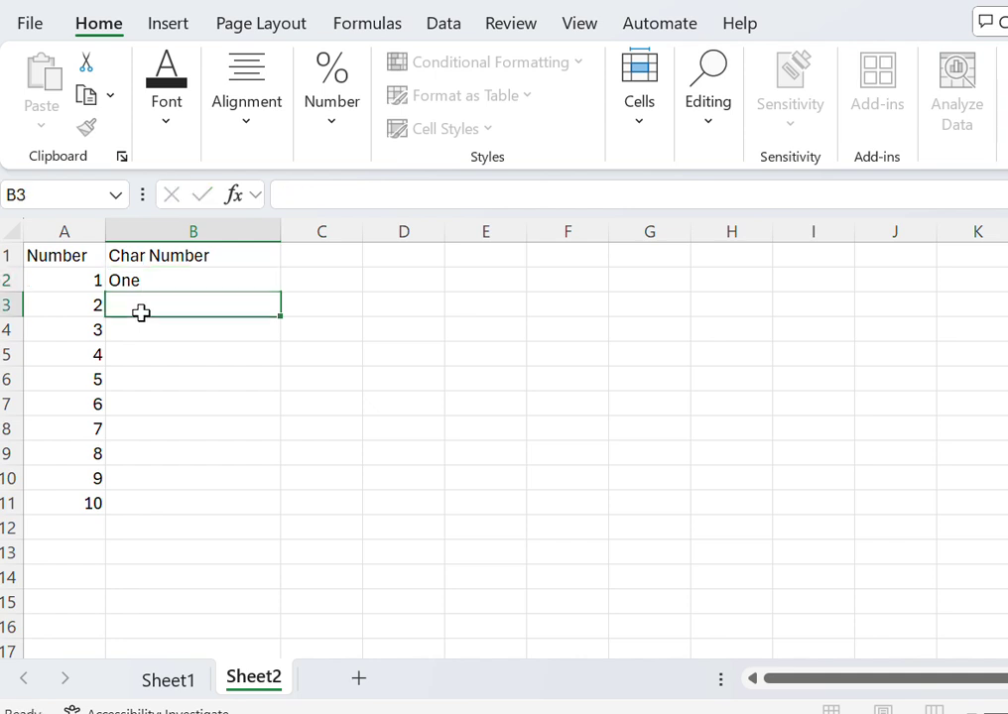
text(Two)
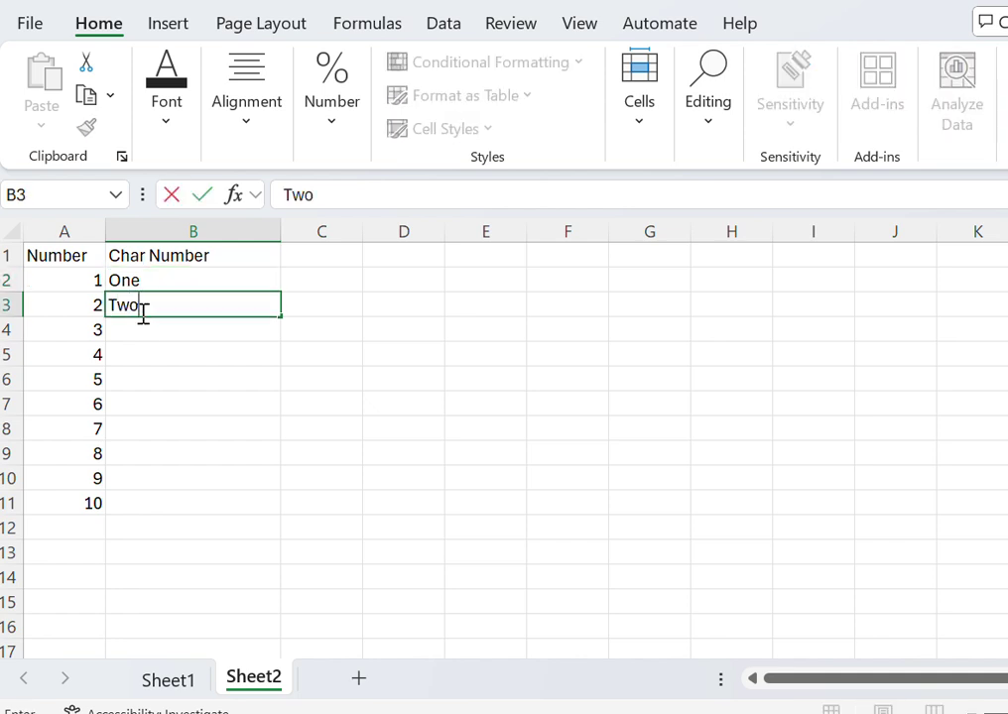
click(146, 339)
text(Thr)
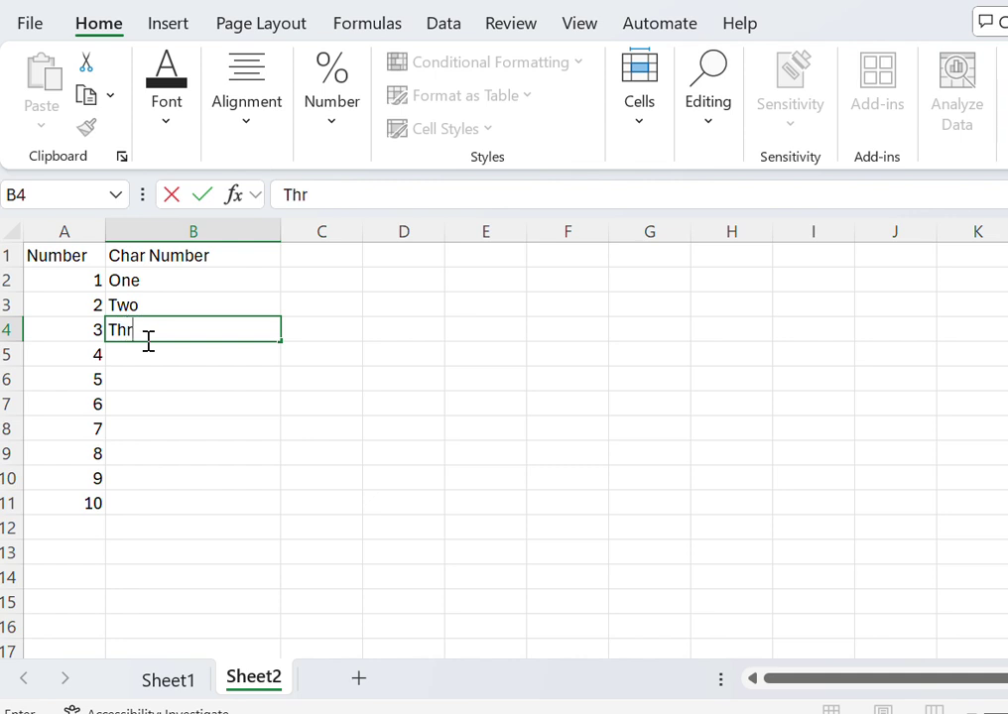
text(ee)
click(149, 353)
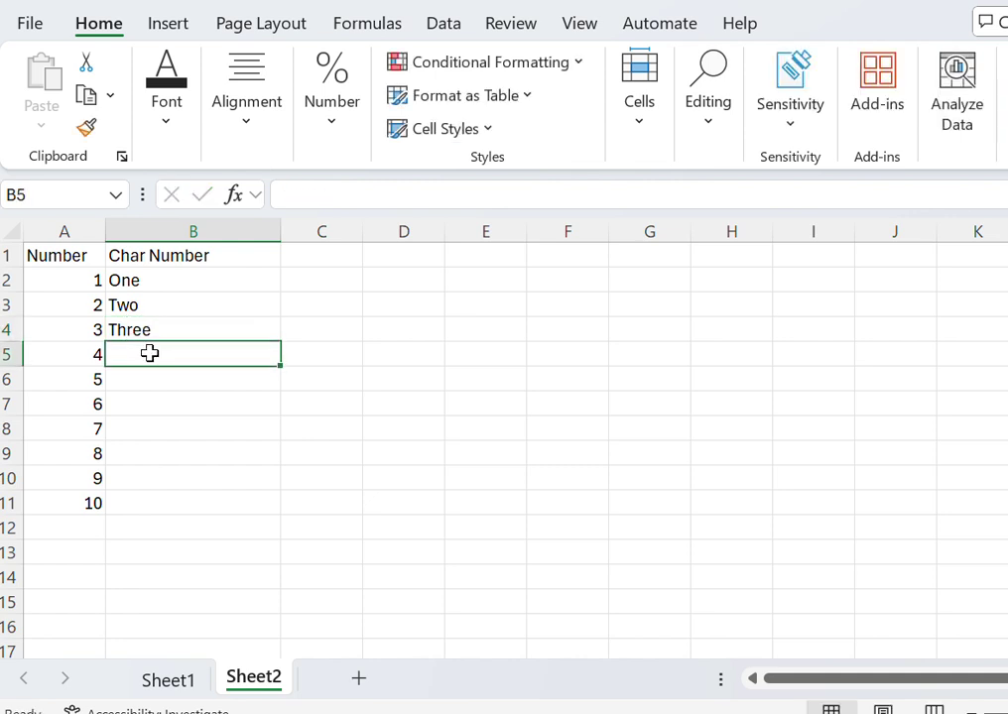
text(Four)
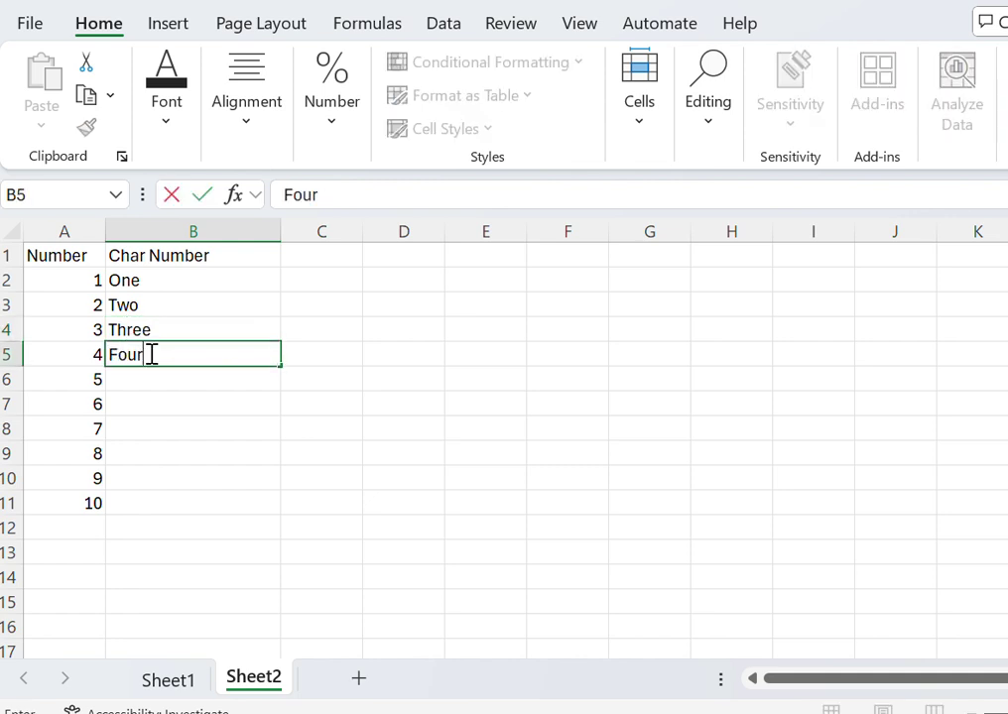
key(Return)
text(Five)
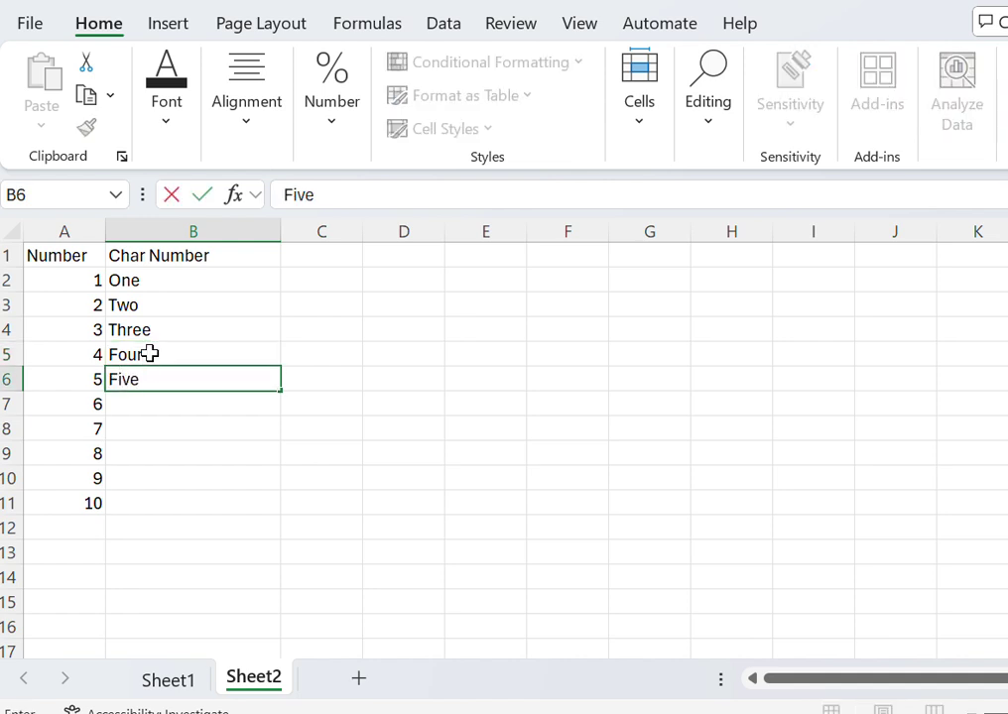
key(Return)
Step: Enter SIX, Seven, Eight, Nine and Ten in cells B7 to B11 on Sheet2
text(SIX)
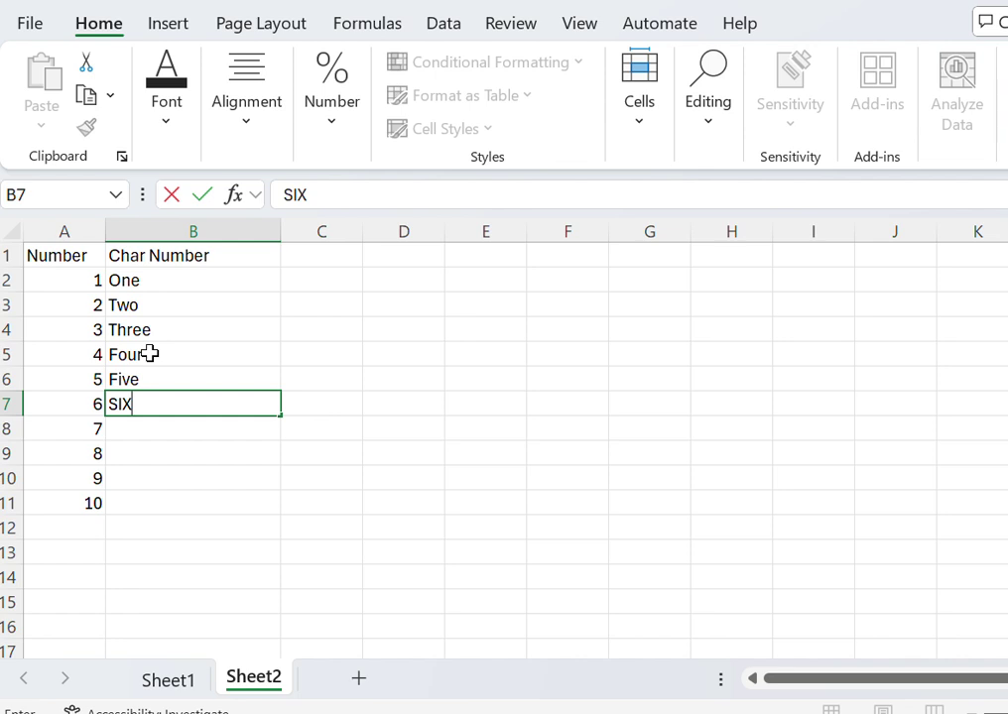
key(Return)
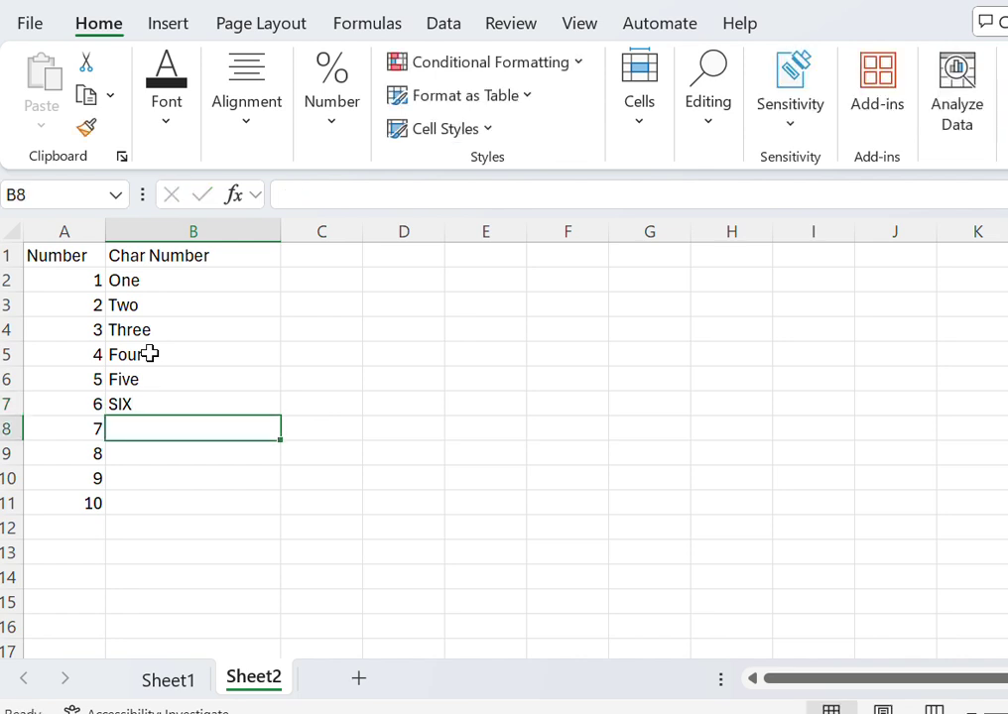
text(Seven)
key(Return)
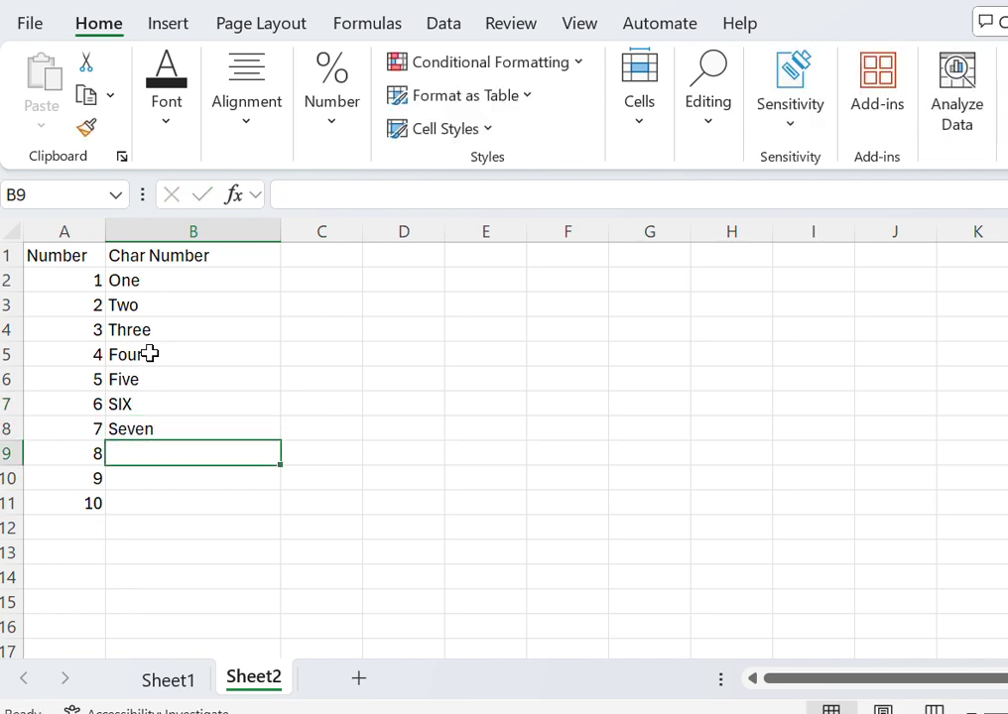
text(Eight)
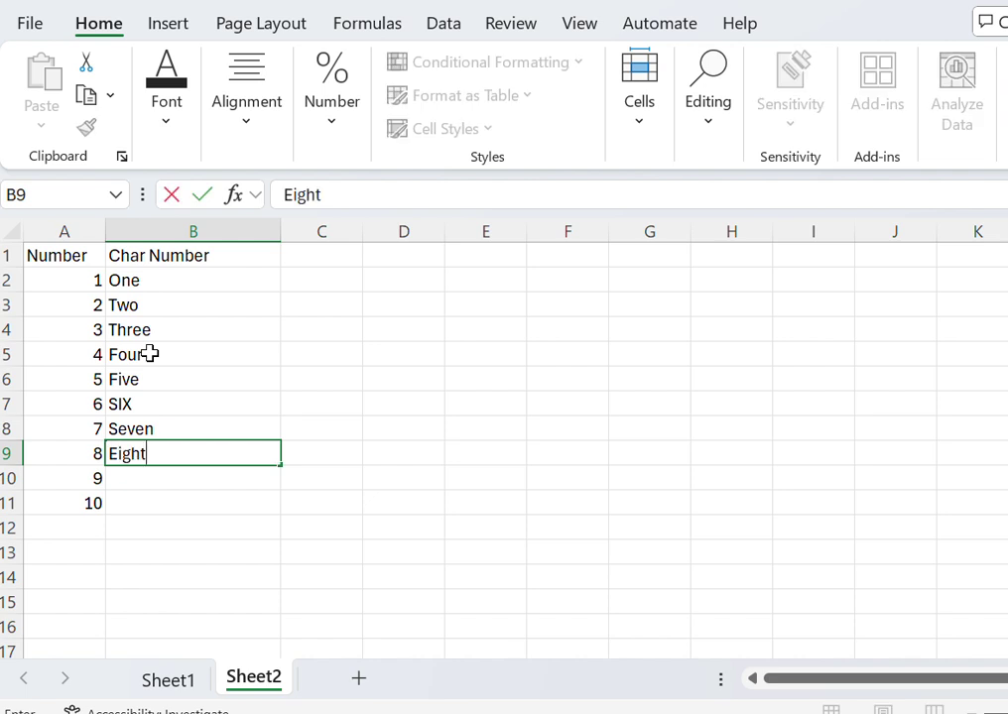
key(Return)
text(Nine)
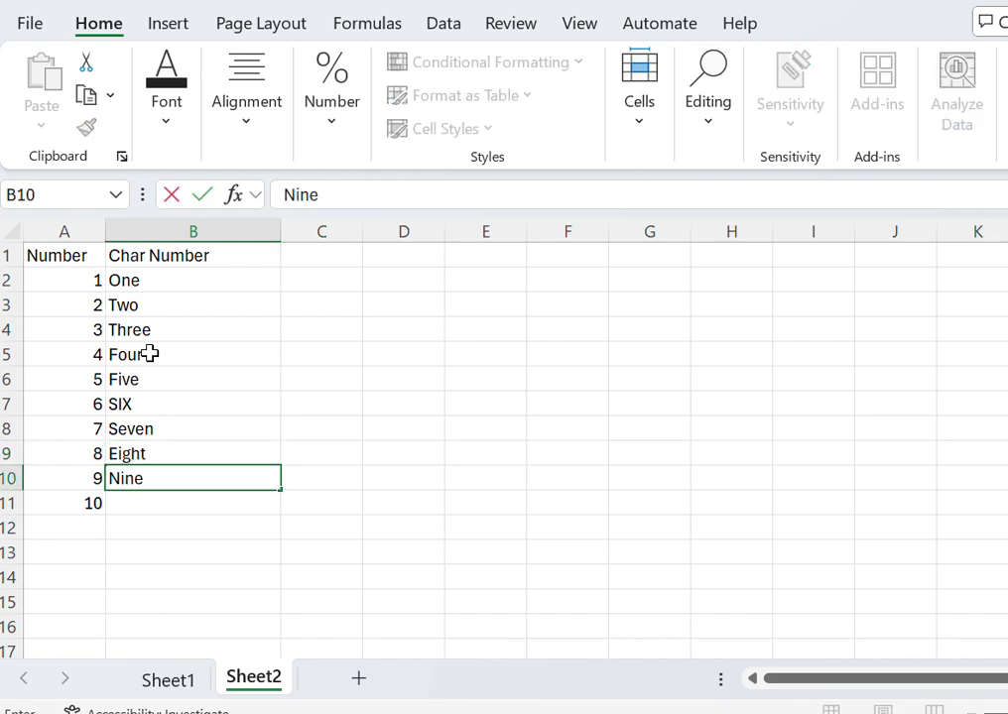
key(Return)
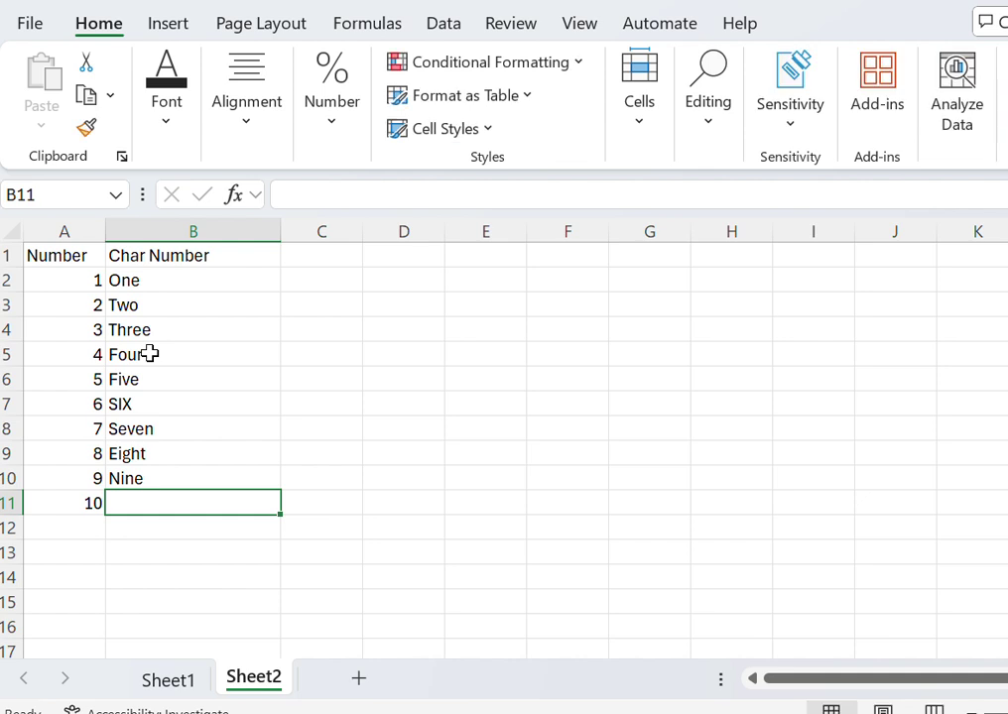
text(Ten)
click(405, 398)
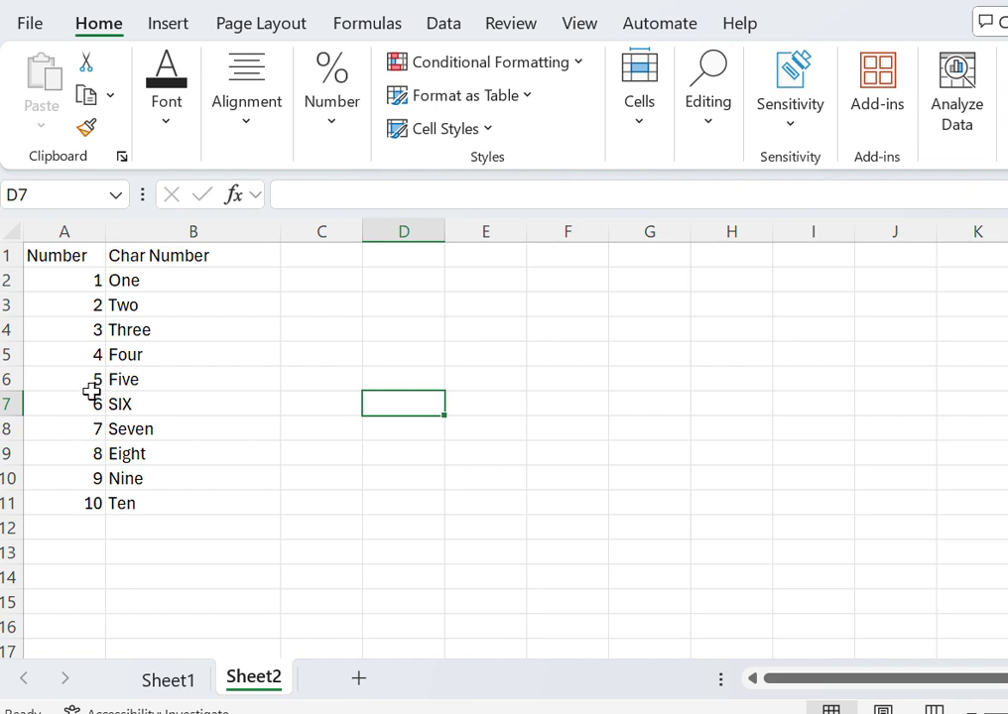
Step: Compare the Number and Char Number columns on Sheet1 with those on Sheet2
click(166, 691)
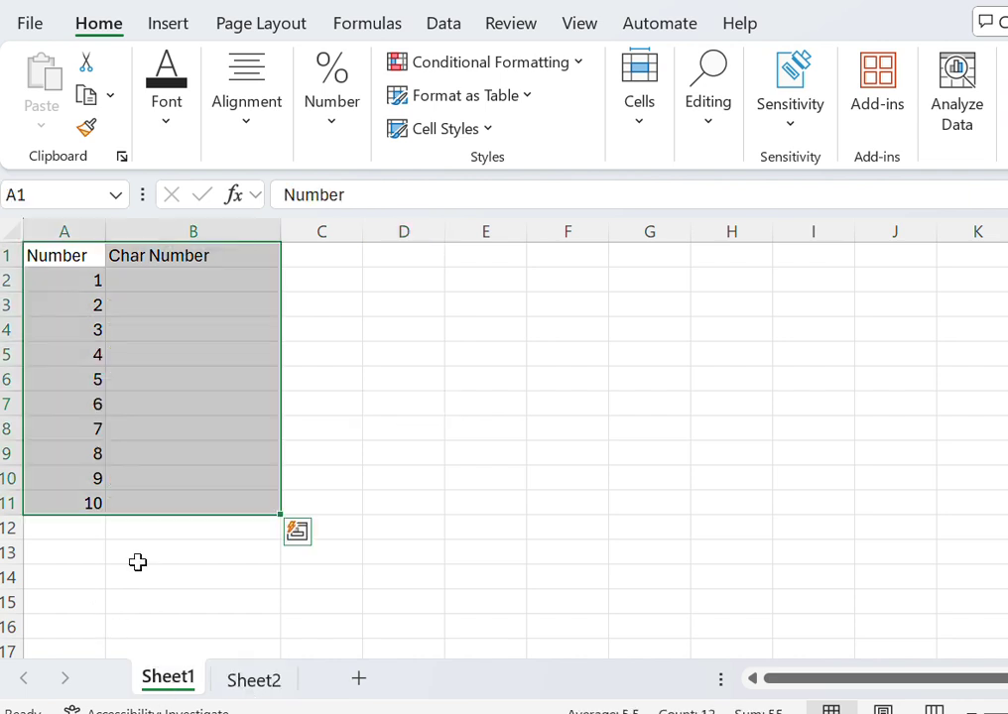
click(323, 425)
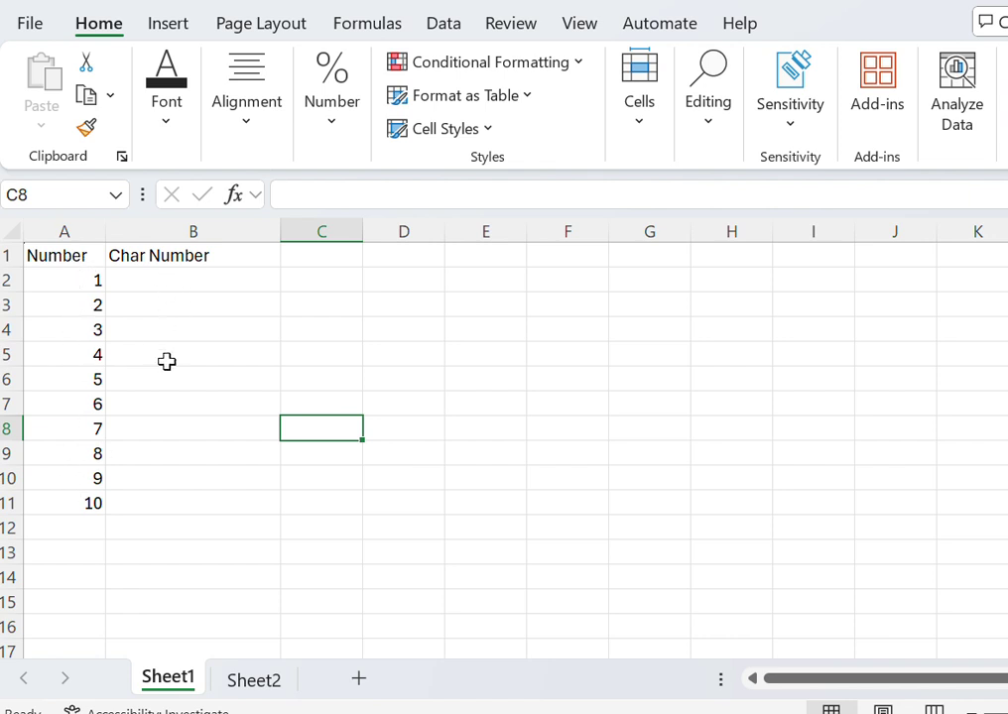
click(253, 682)
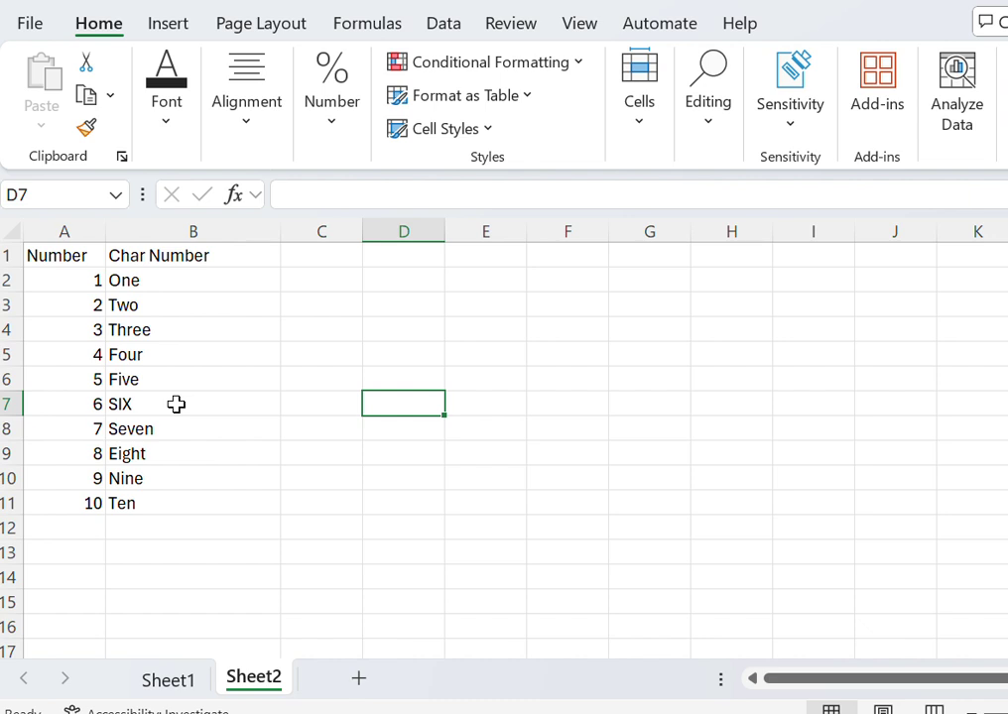
click(164, 681)
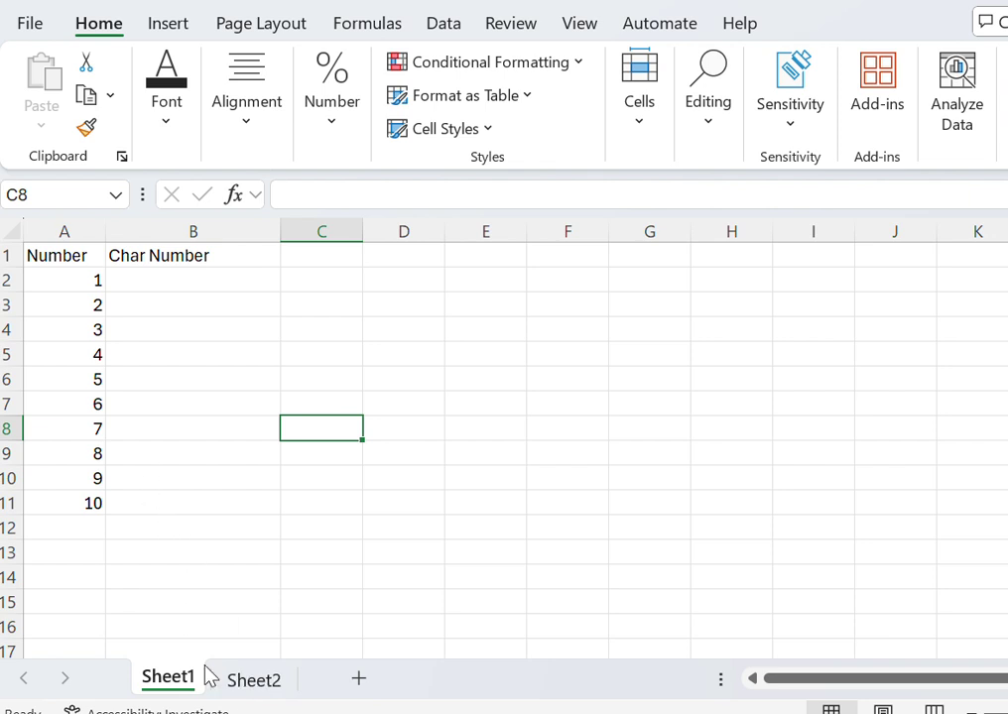
click(250, 680)
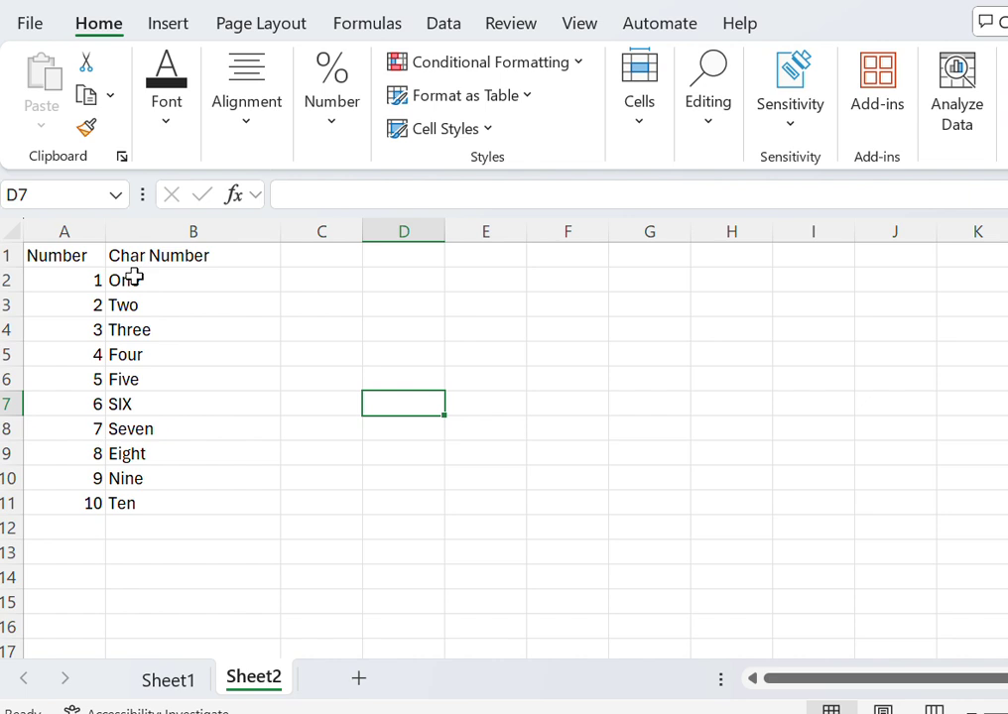
click(176, 677)
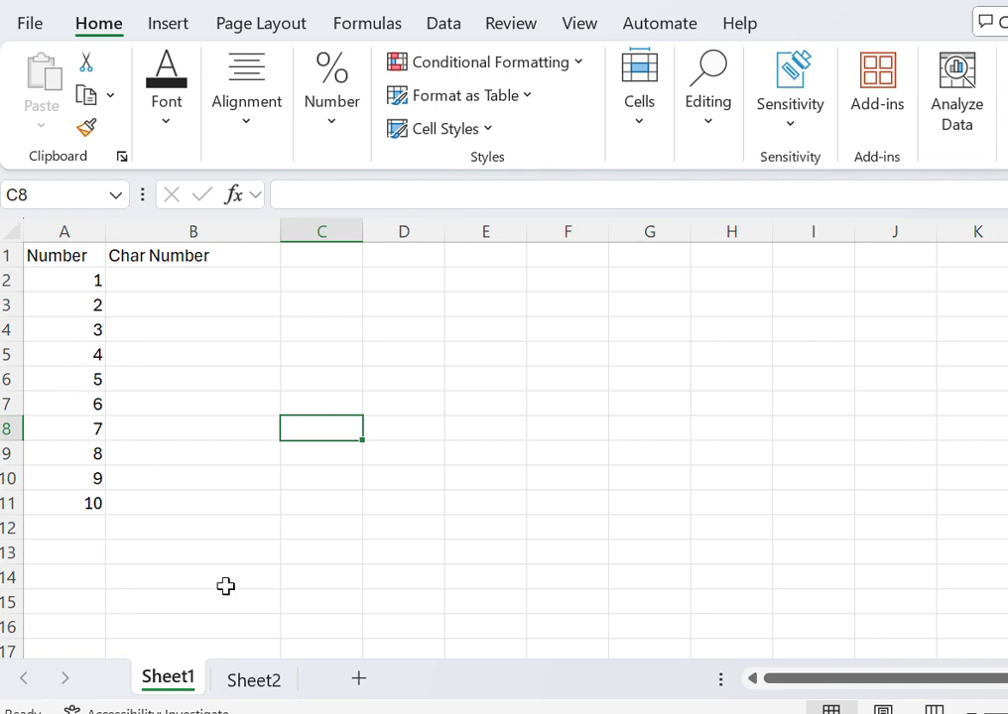
click(270, 685)
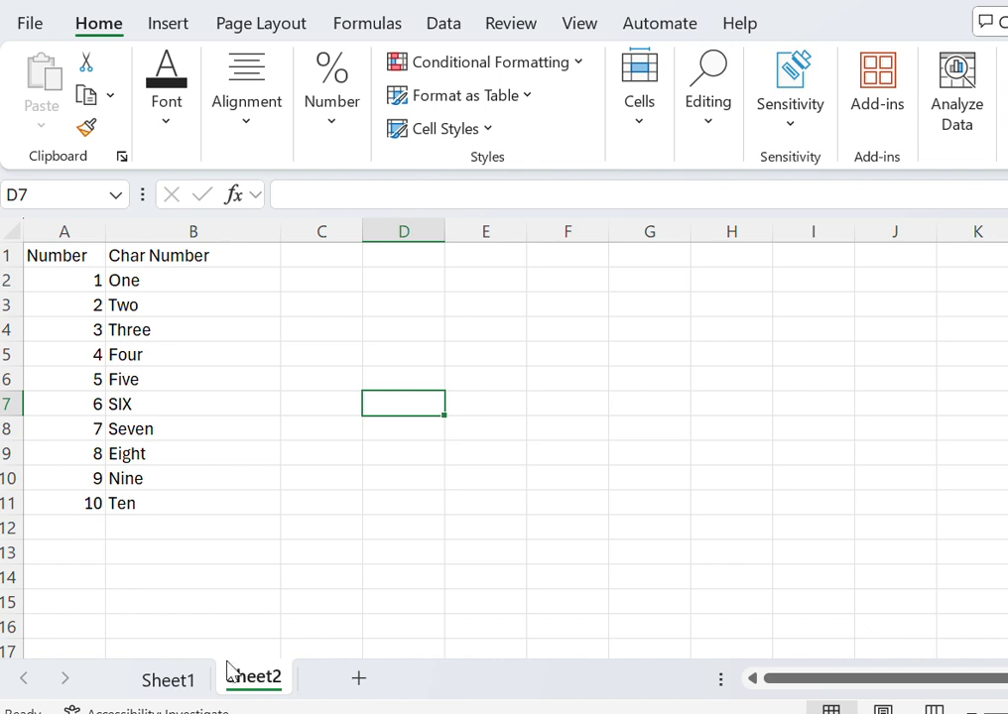
click(179, 680)
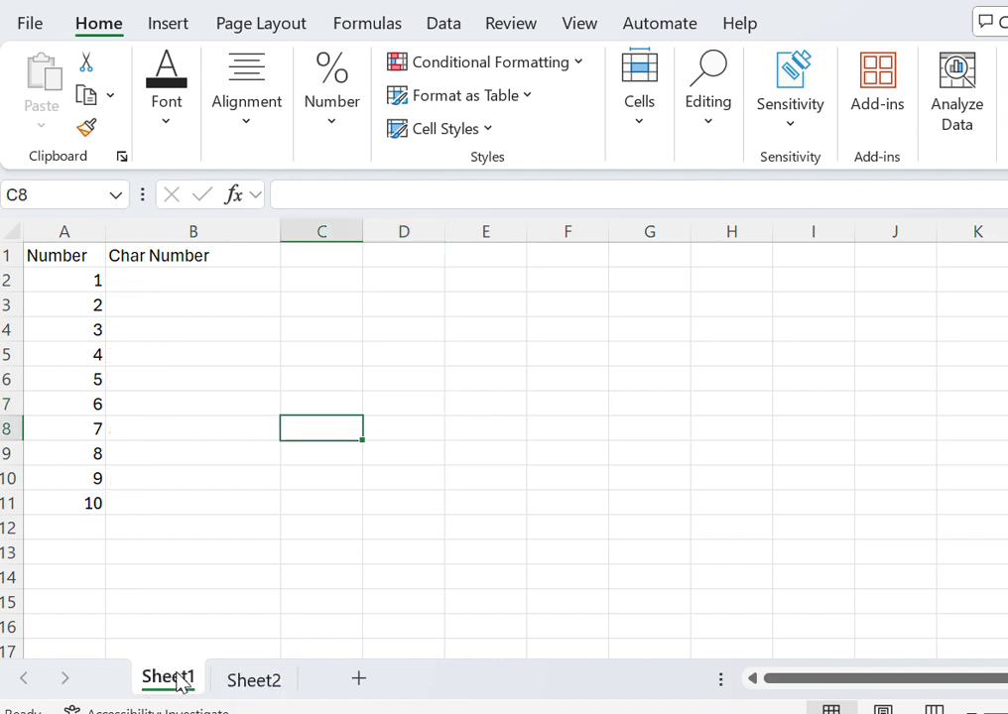
click(252, 682)
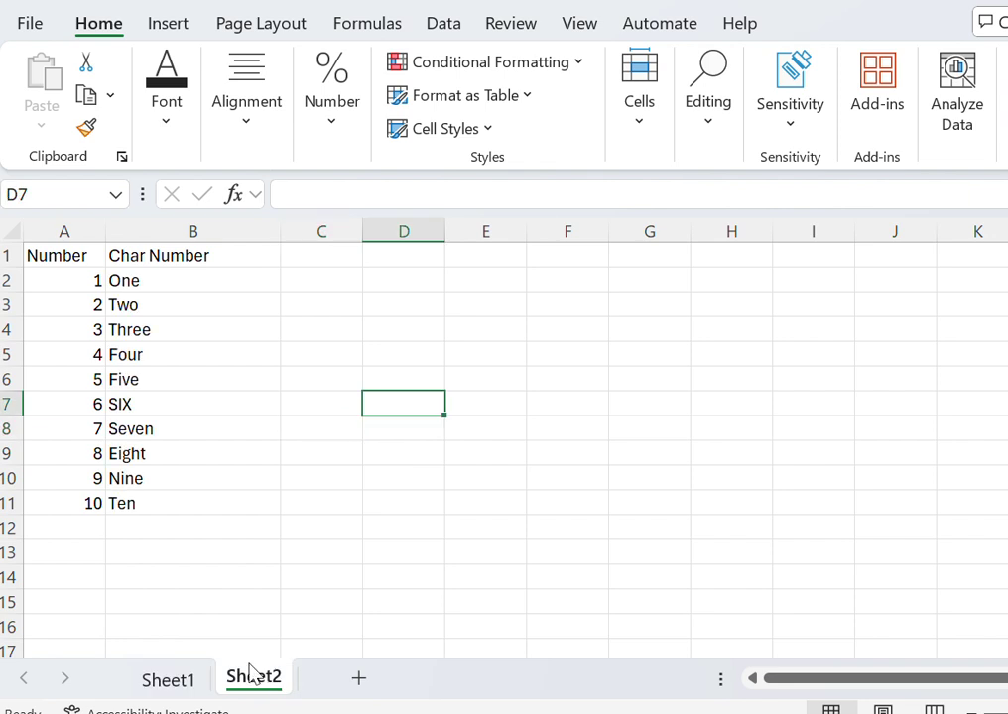
click(175, 680)
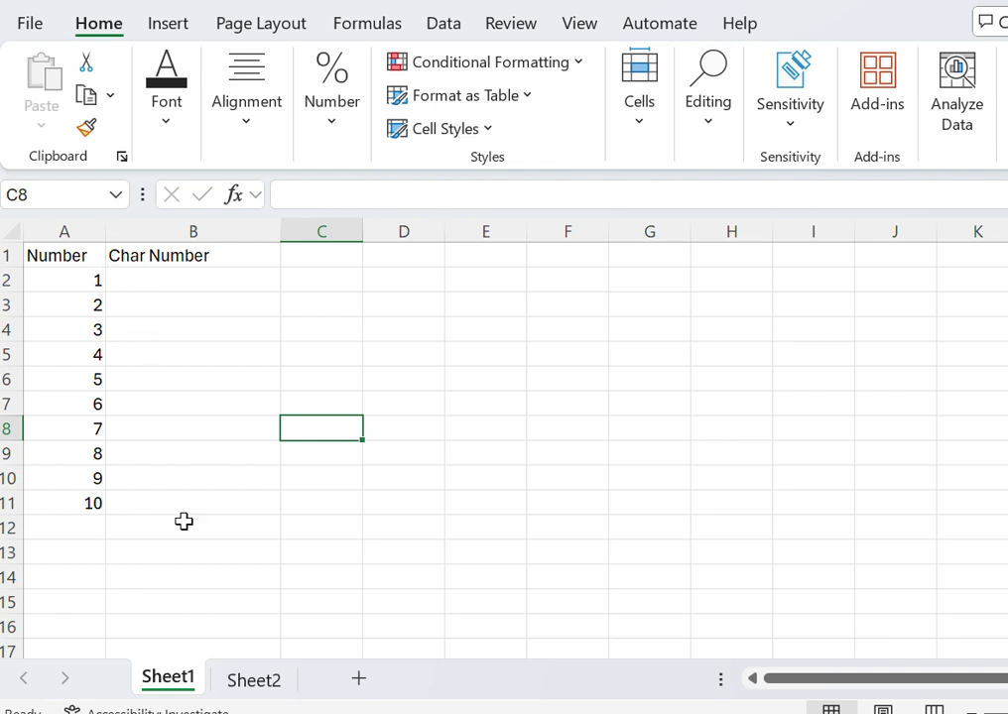
click(253, 681)
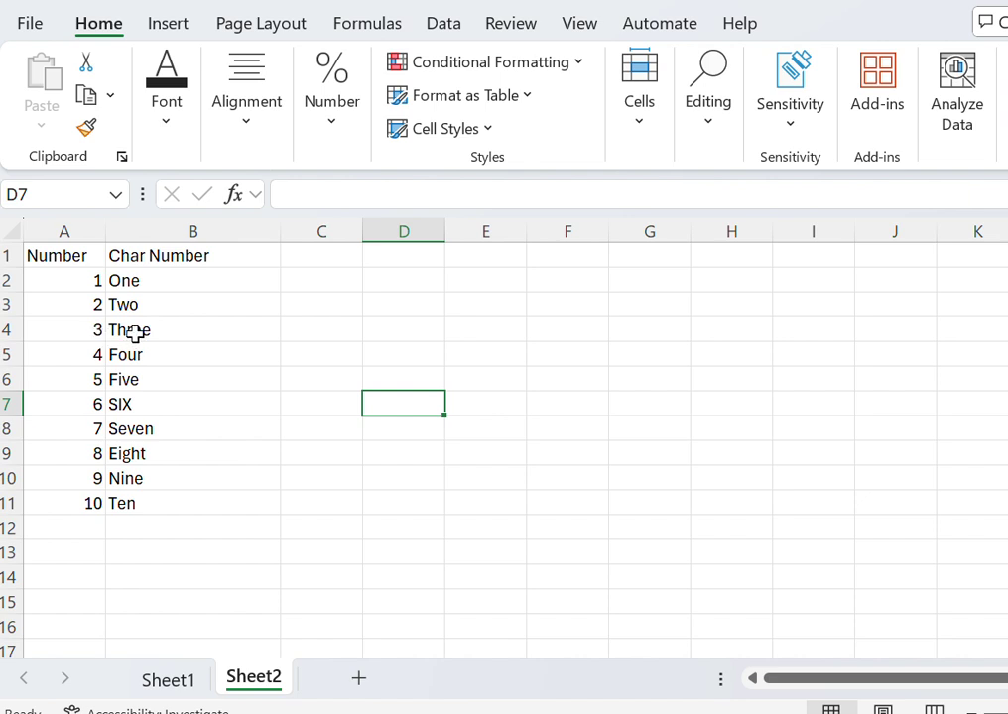
Step: Start inserting a VLOOKUP function in cell C8 on Sheet1, choosing it from the list of all functions to open its arguments
click(167, 681)
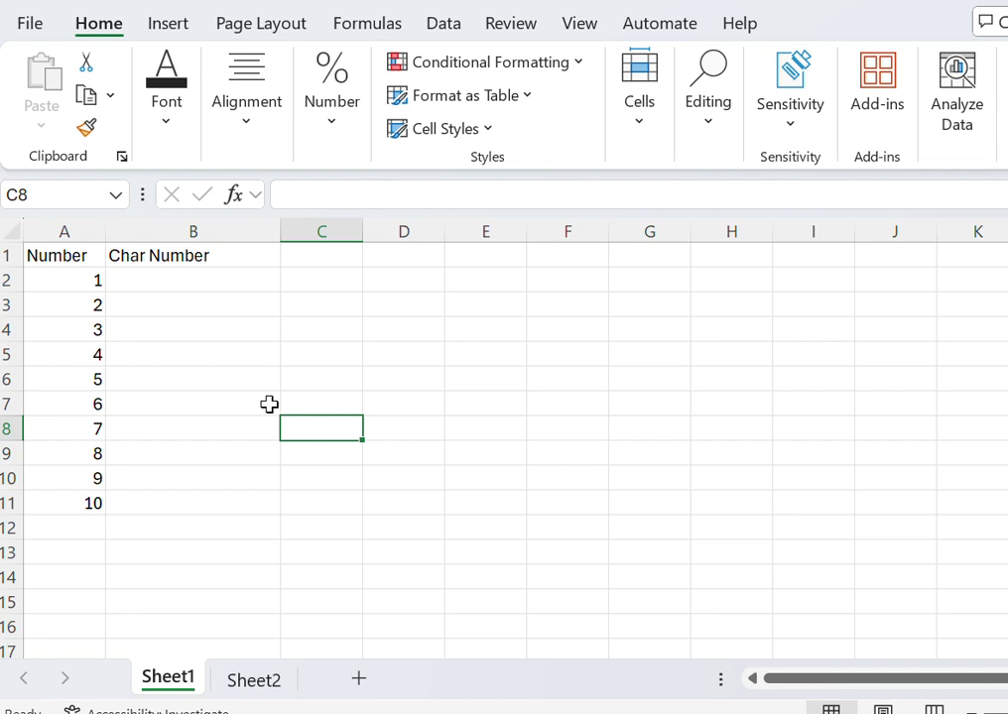
click(255, 199)
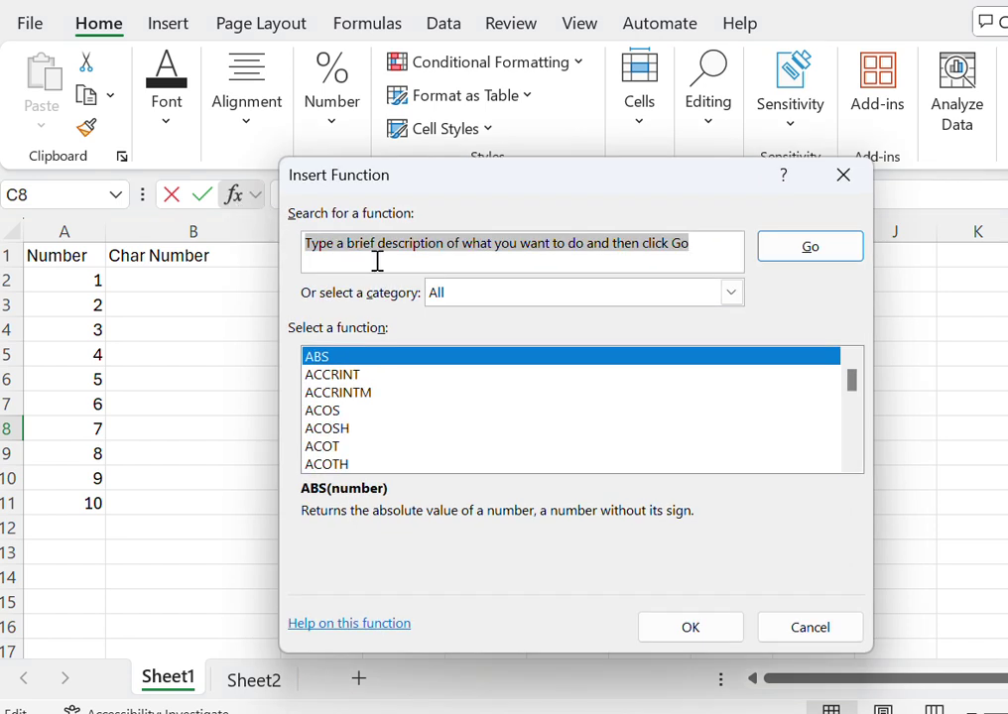
click(366, 397)
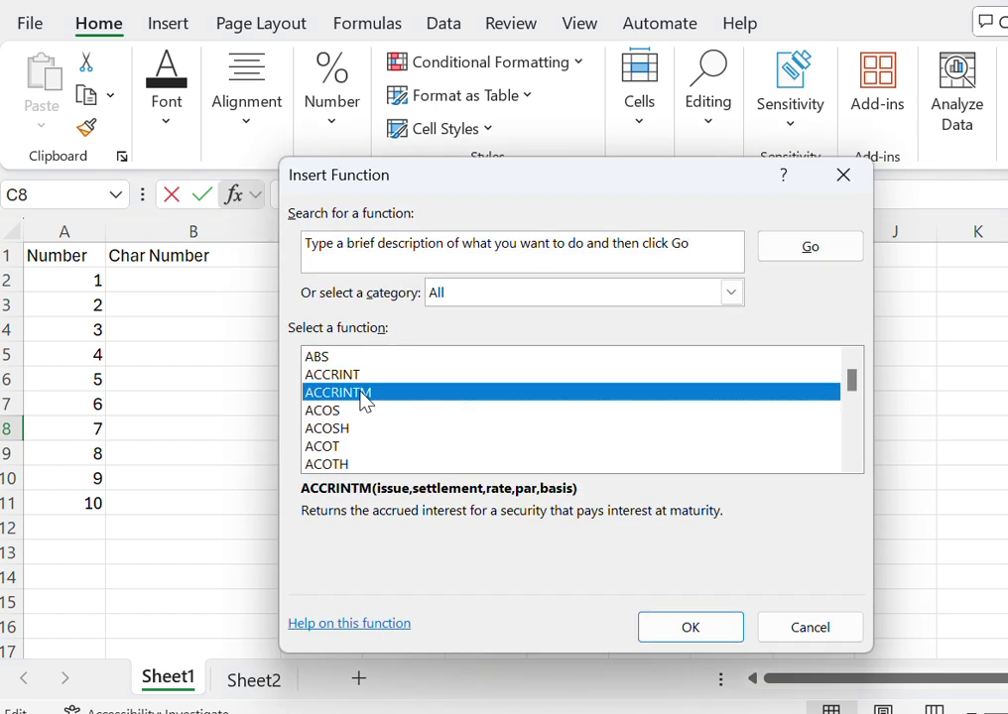
key(v)
key(Down)
key(Down)
key(Down)
key(Down)
key(Down)
key(Down)
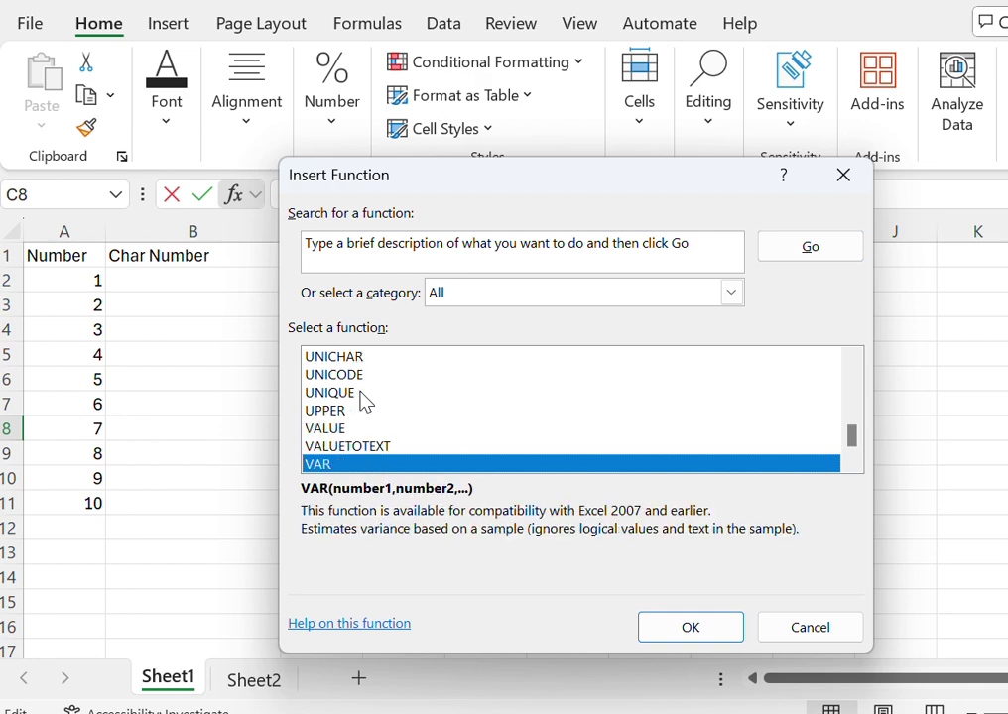
key(Down)
key(Down)
key(Down)
key(Down)
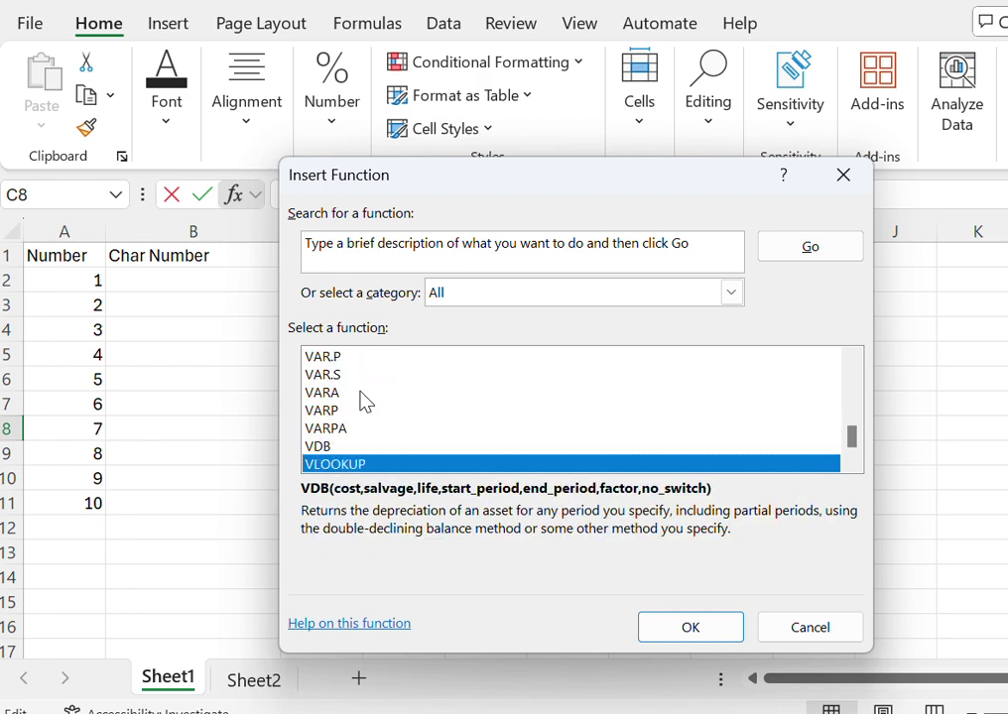
key(Up)
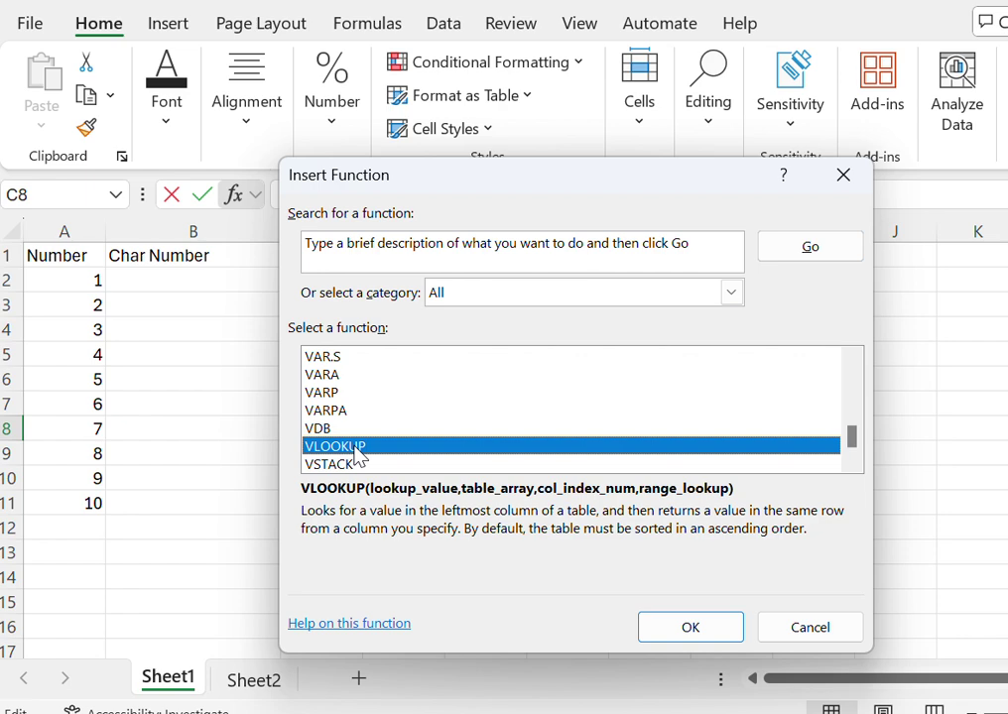
double_click(360, 455)
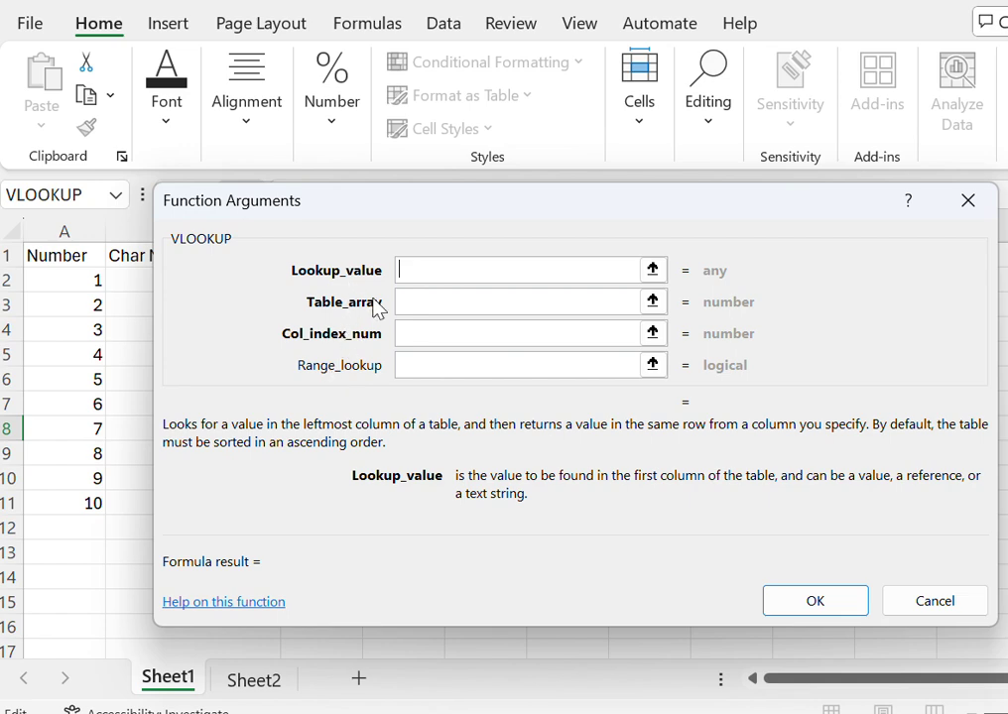
drag(490, 210, 522, 176)
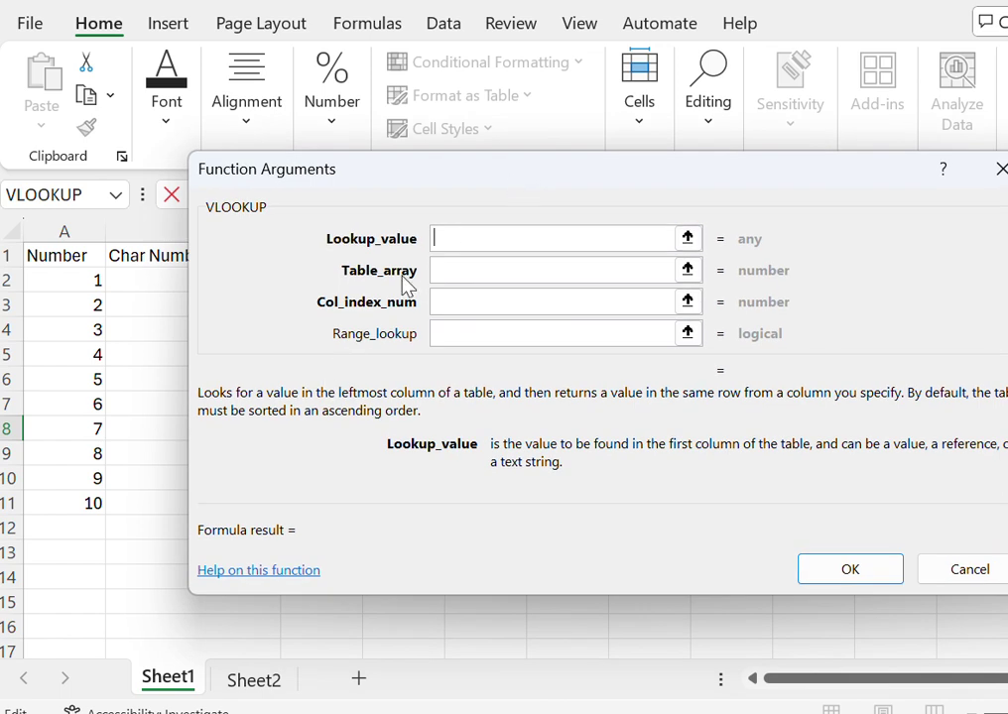
click(165, 679)
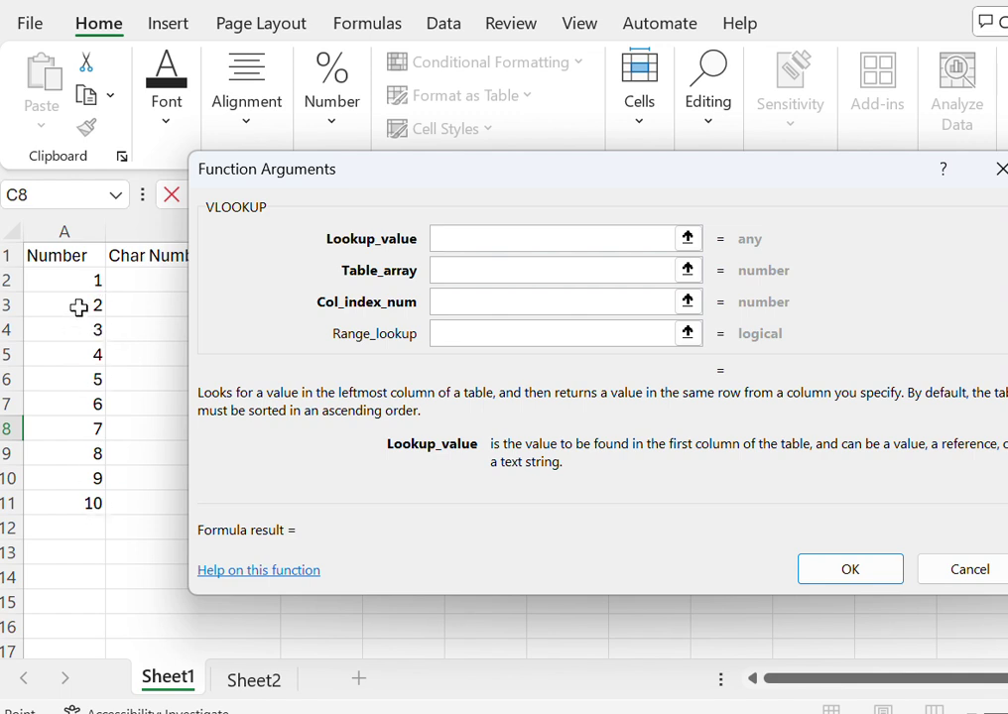
click(449, 237)
click(83, 229)
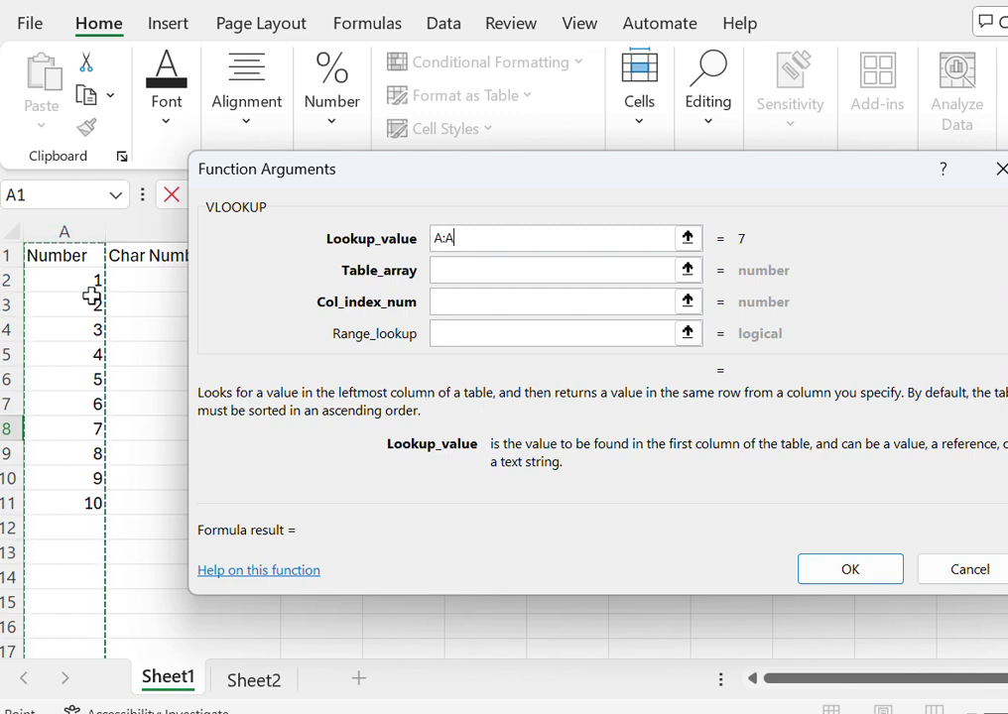
click(127, 295)
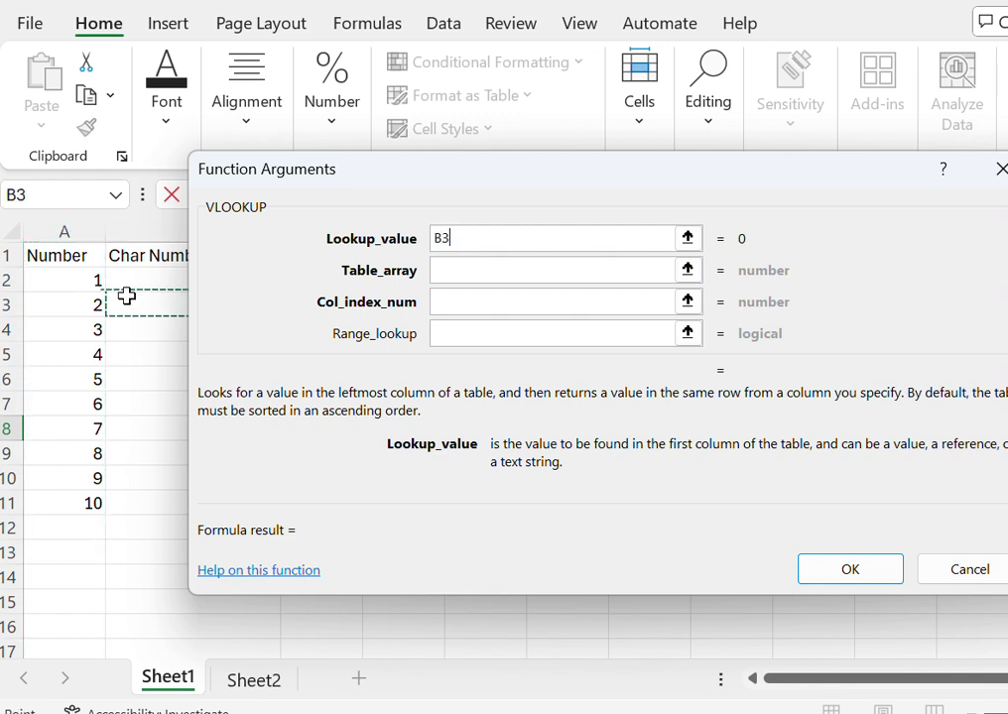
click(90, 227)
click(159, 450)
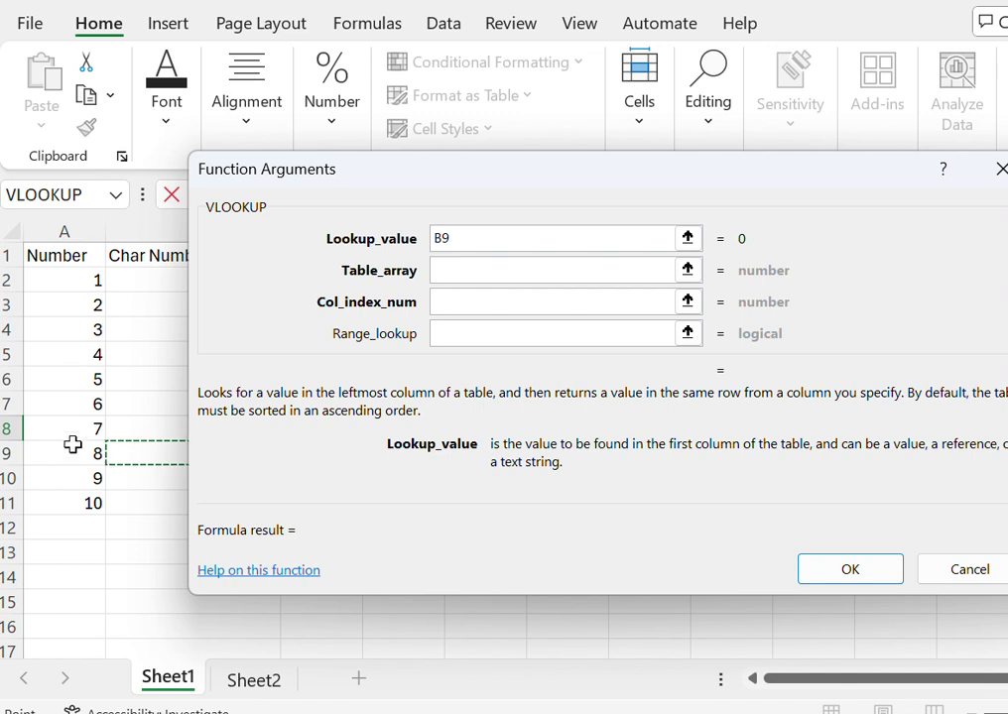
Step: Set the VLOOKUP's Lookup_value to the range A1:A12 on Sheet1
click(71, 252)
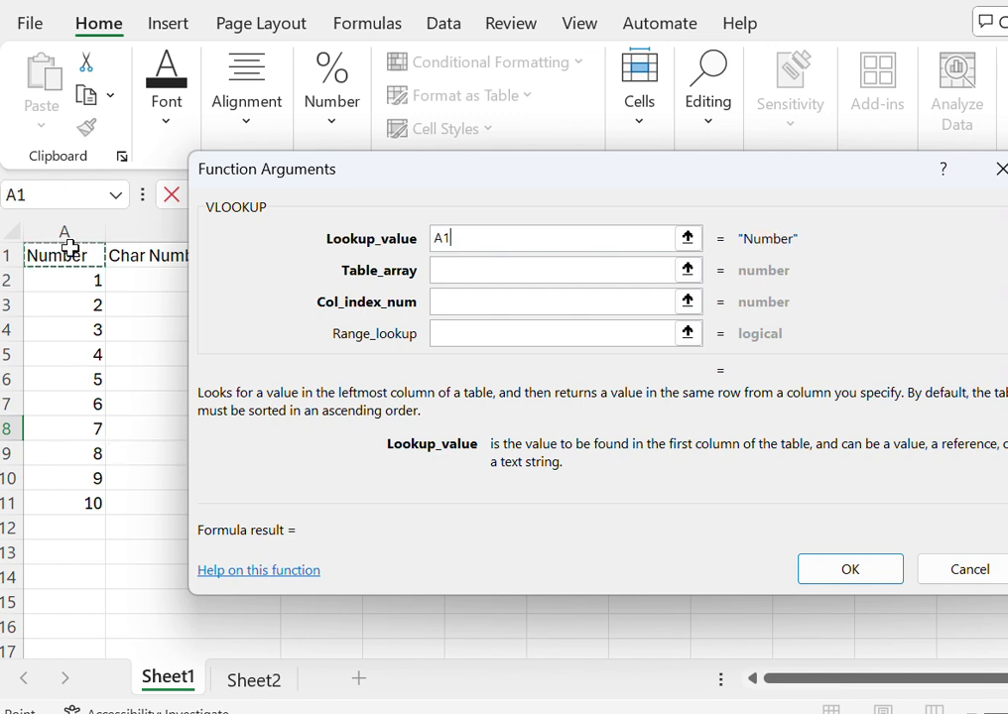
key(shift+Down)
key(shift+Down)
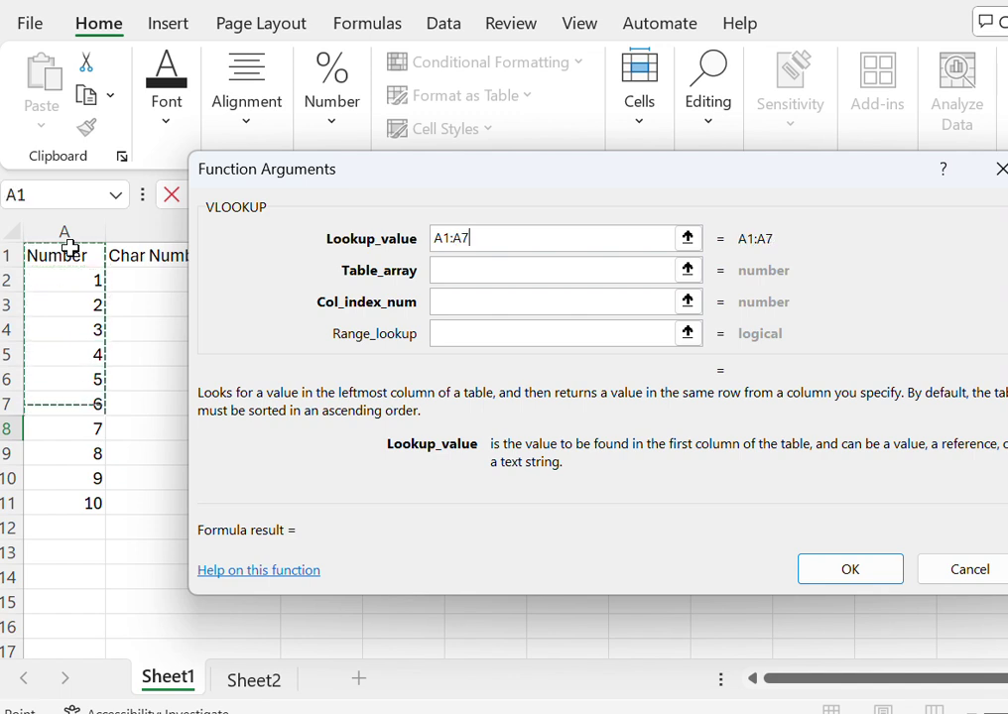
key(shift+Down)
key(shift+Down)
key(shift+Down)
key(shift+Down)
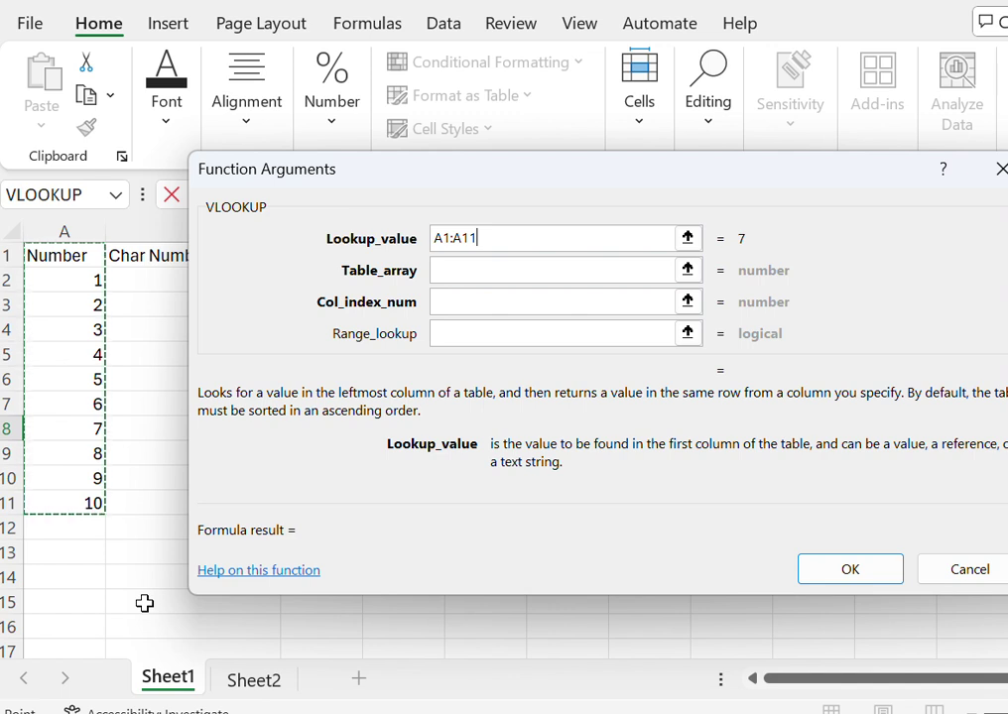
key(shift+Down)
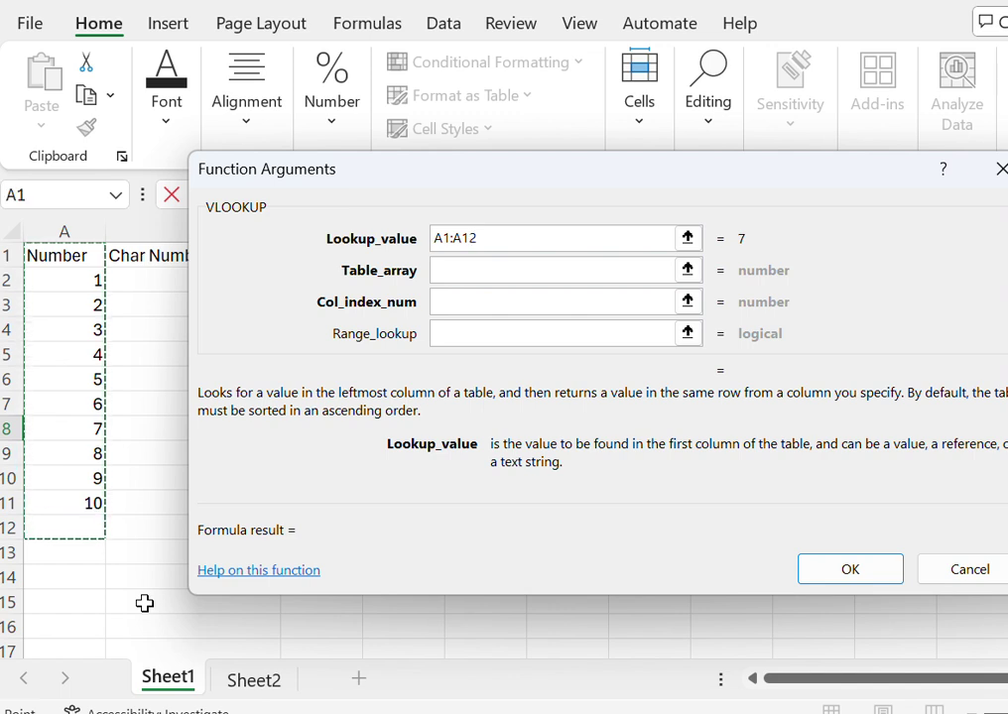
Step: Set the VLOOKUP's Table_array to Sheet2!A1:B11 and its Col_index_num to 2
click(497, 266)
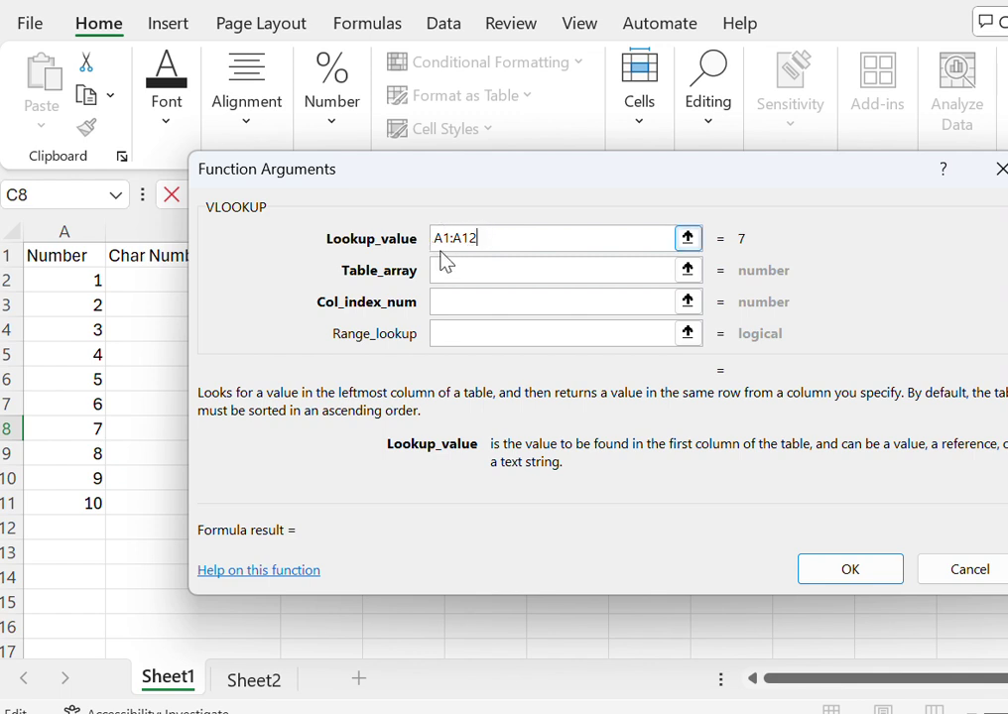
click(470, 271)
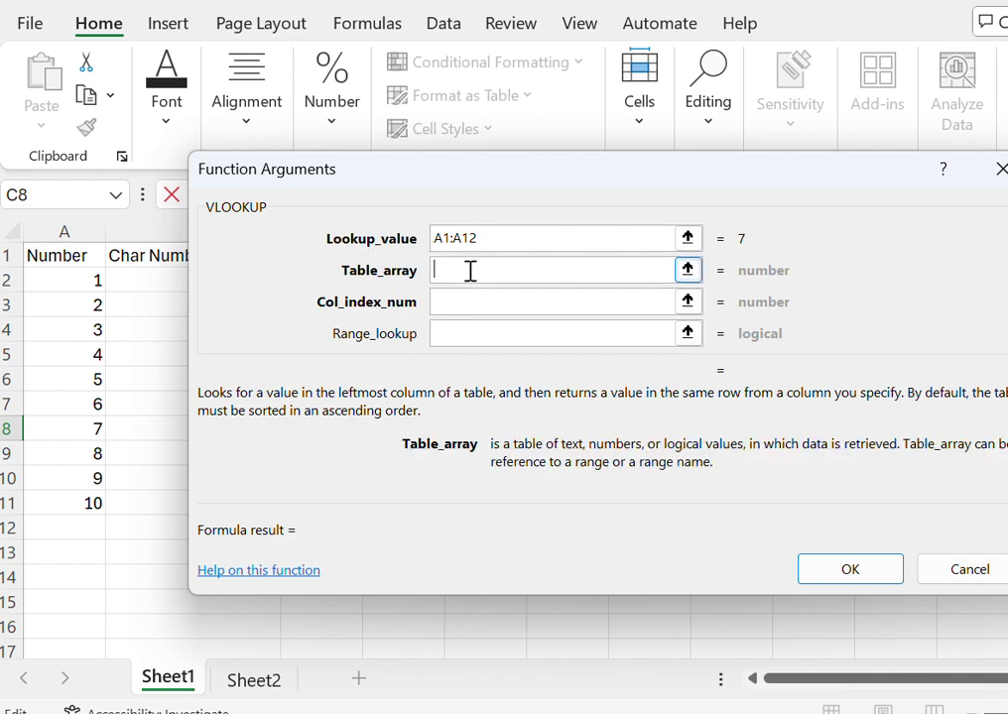
click(256, 683)
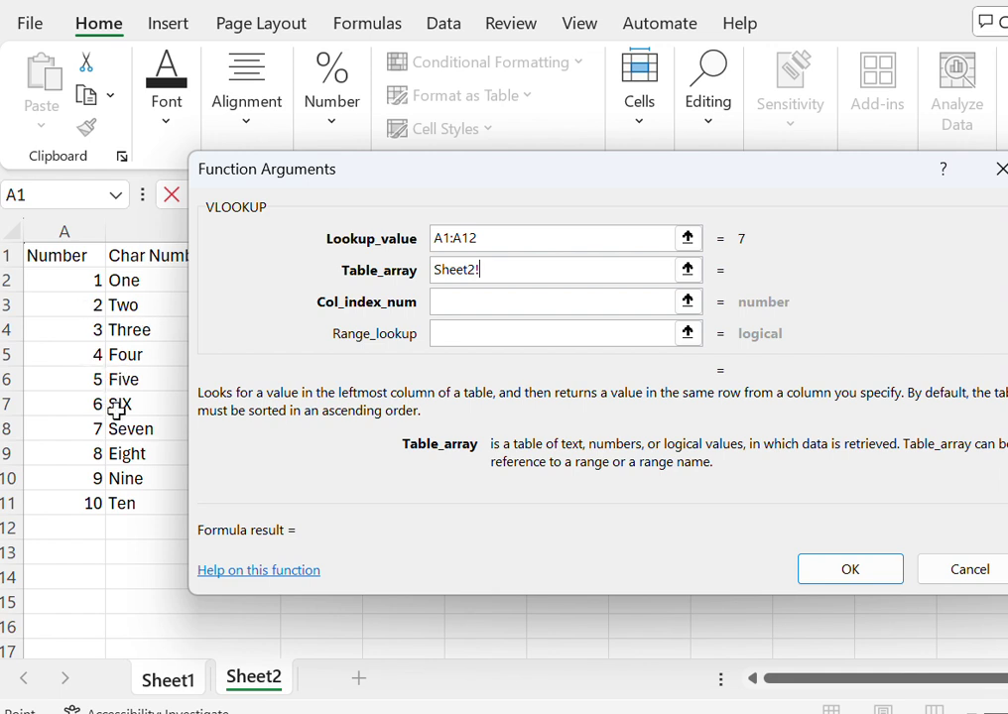
click(45, 249)
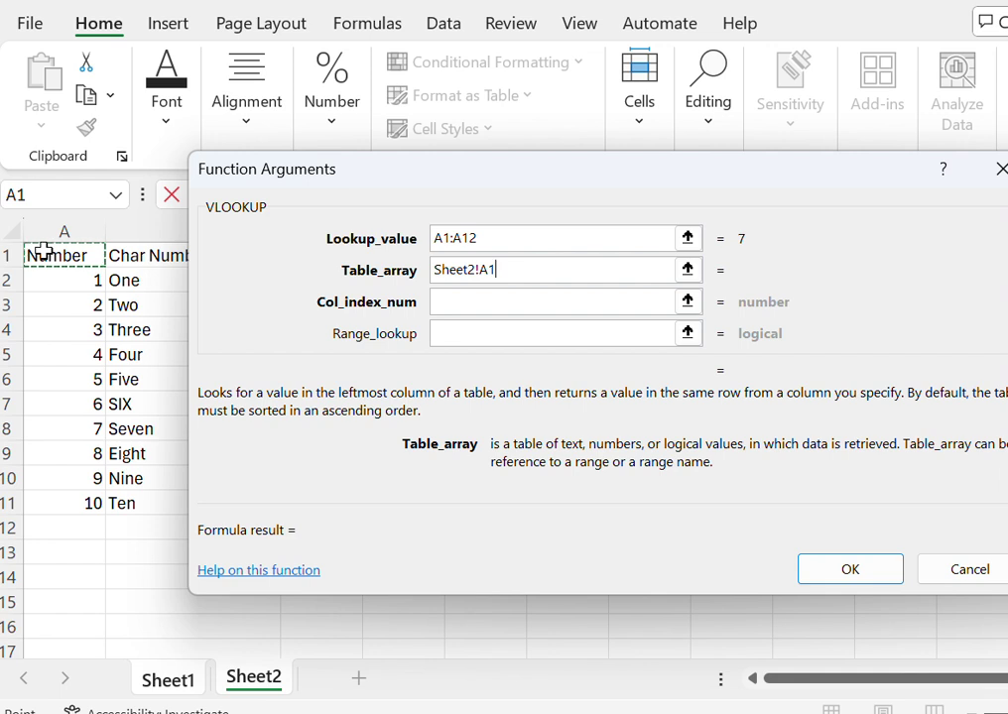
key(shift+Right)
key(shift+Down)
key(shift+Down)
key(shift+Down)
key(shift+Down)
key(shift+Down)
key(shift+Down)
key(shift+Down)
key(shift+Down)
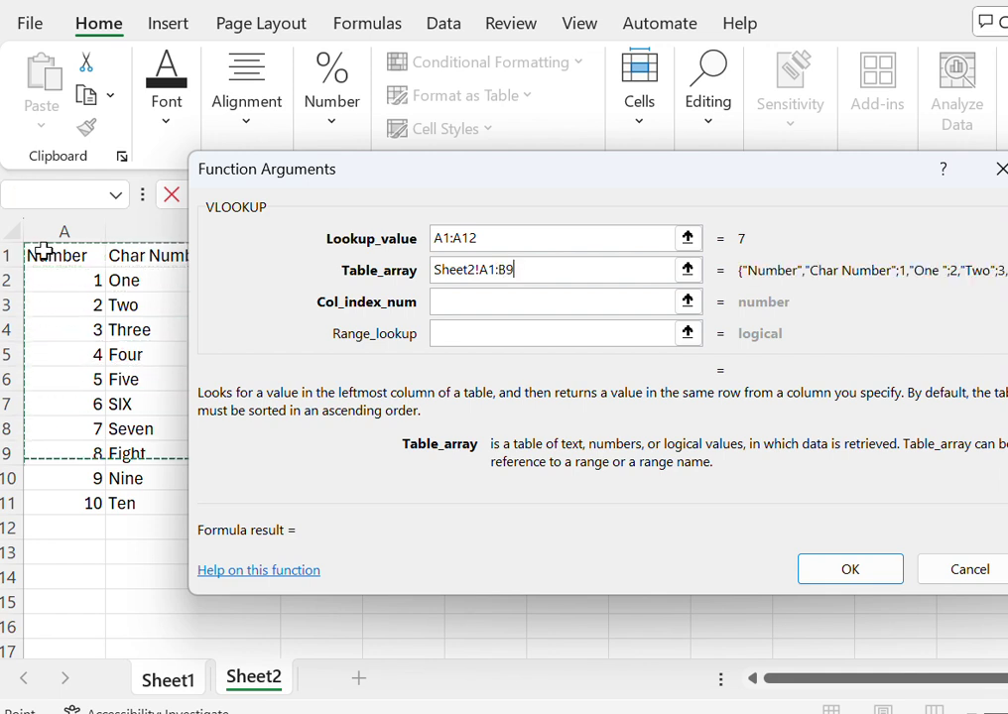
key(shift+Down)
key(shift+Down)
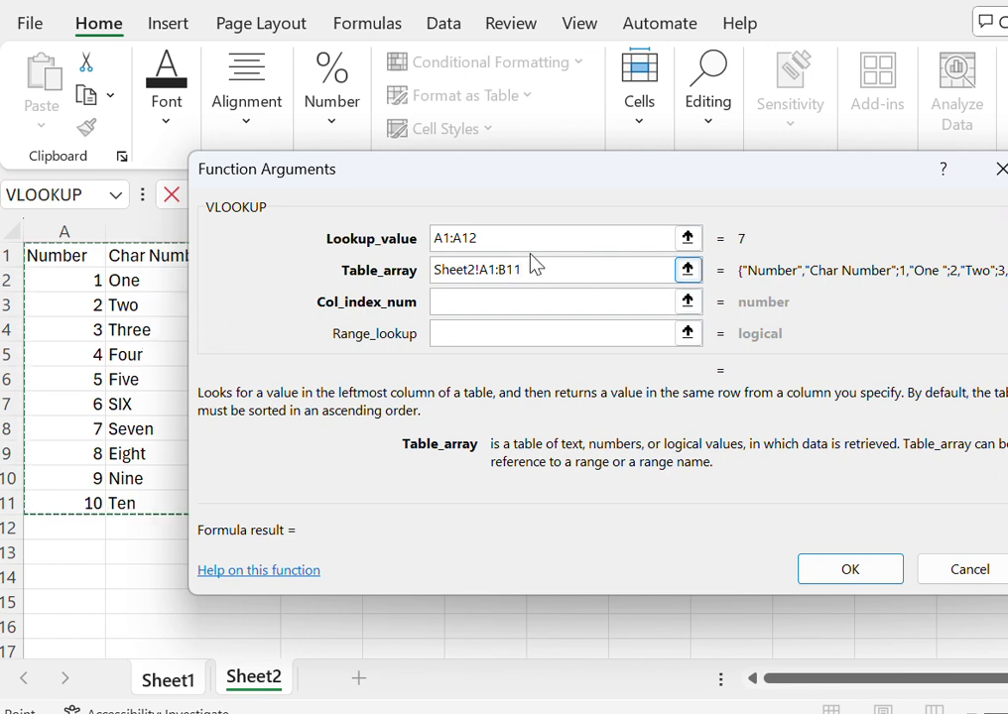
click(505, 303)
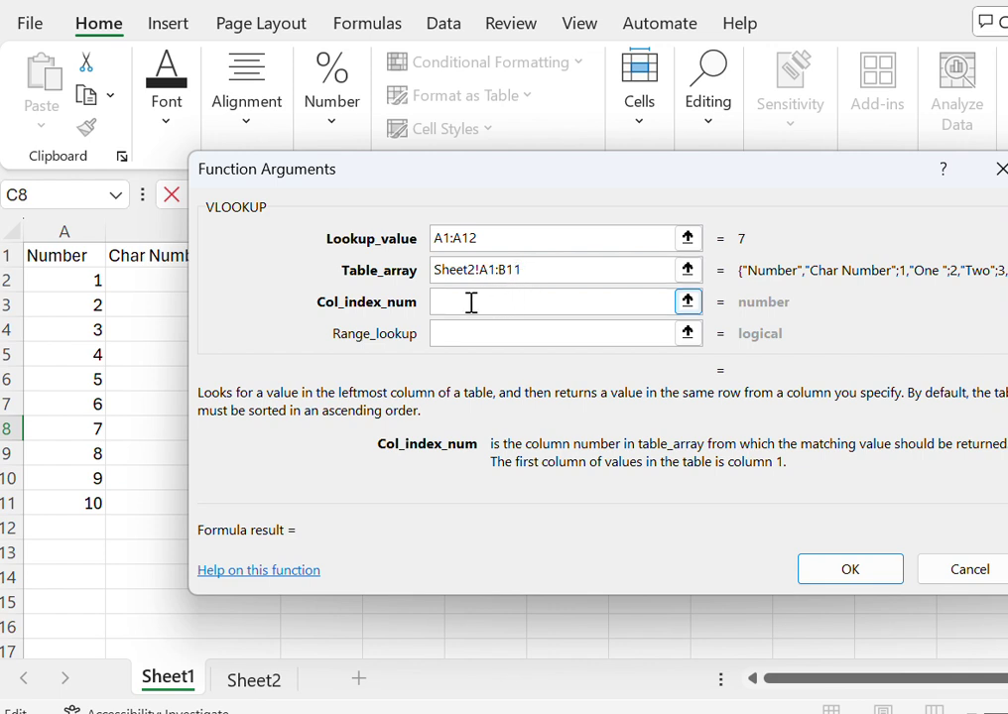
text(2)
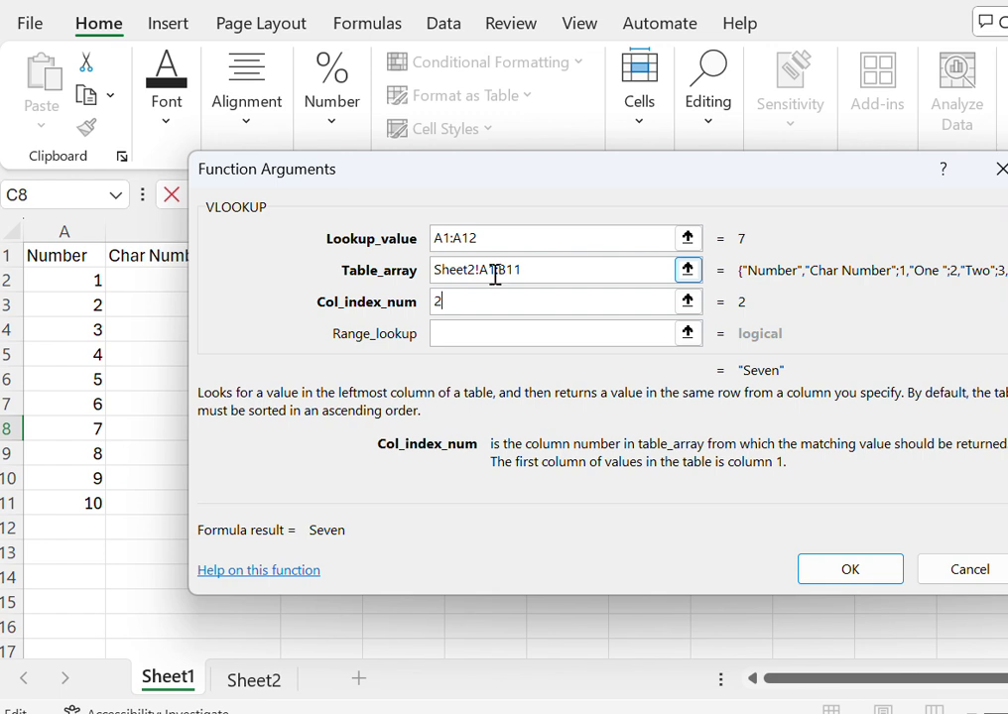
text(+)
click(245, 685)
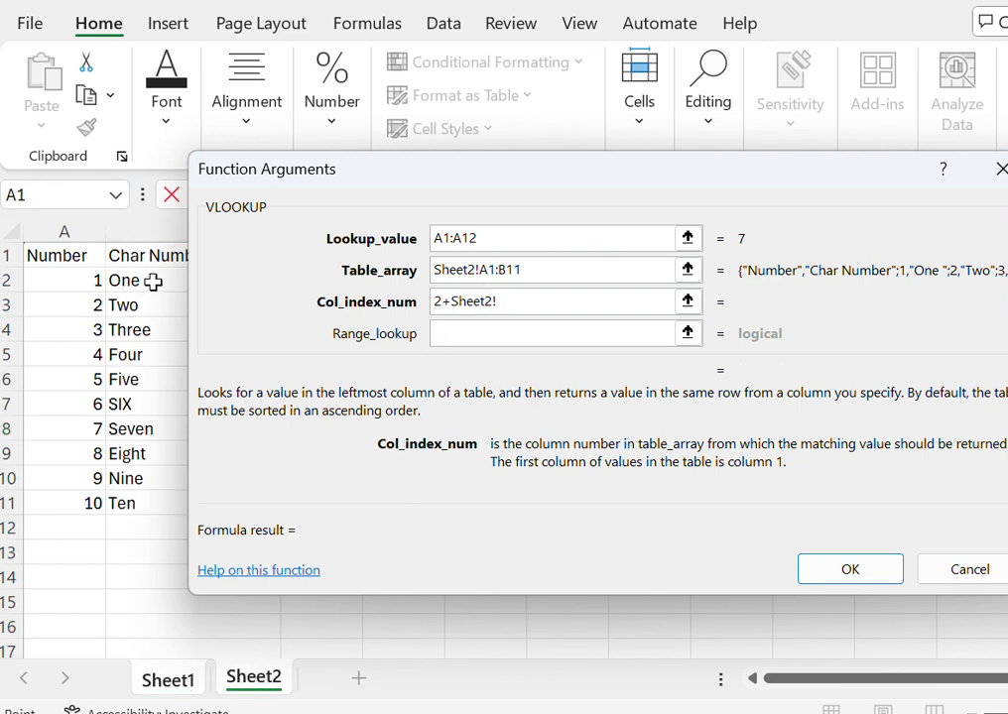
click(173, 683)
click(516, 301)
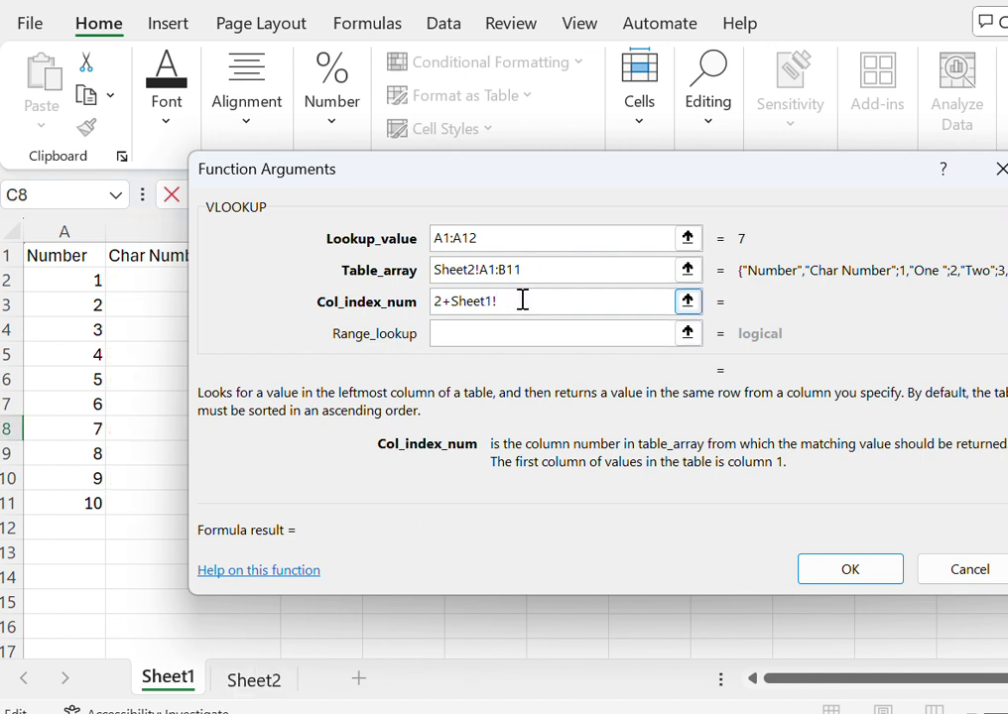
key(BackSpace)
key(BackSpace)
key(BackSpace)
key(BackSpace)
key(BackSpace)
key(BackSpace)
key(BackSpace)
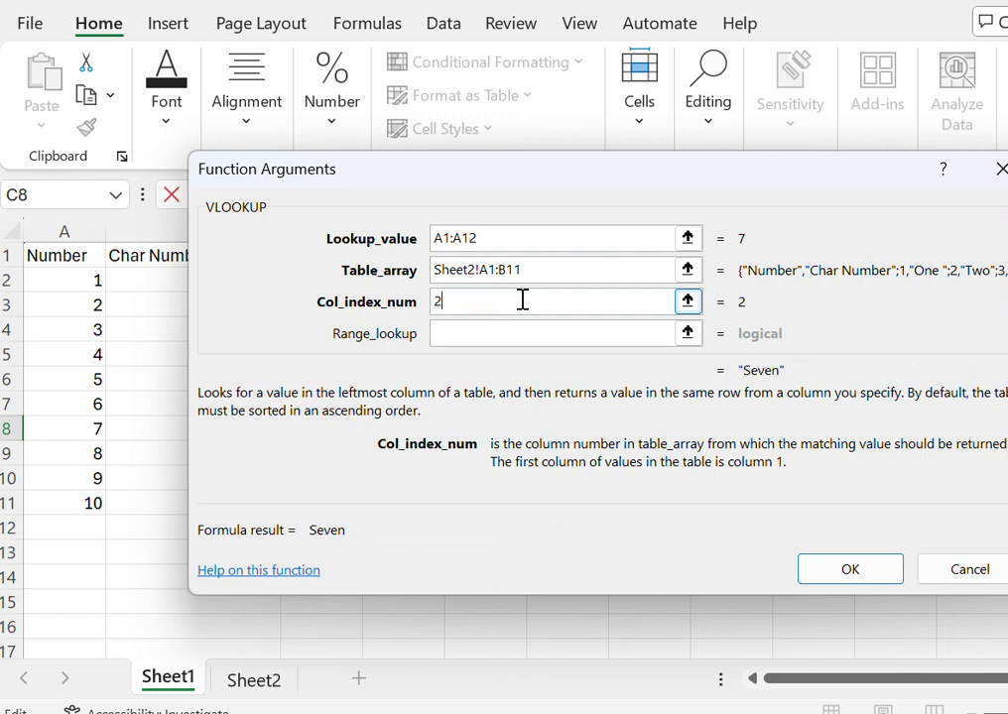
Step: Set the Range_lookup to 0 and insert the VLOOKUP formula in cell C8
click(504, 334)
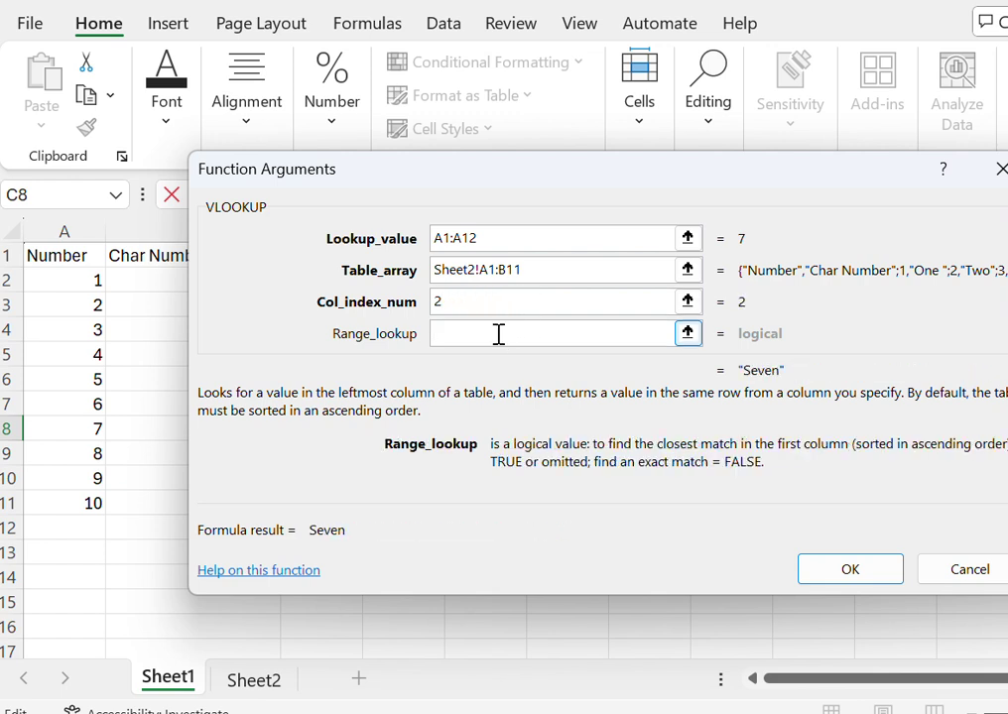
text(0)
click(866, 575)
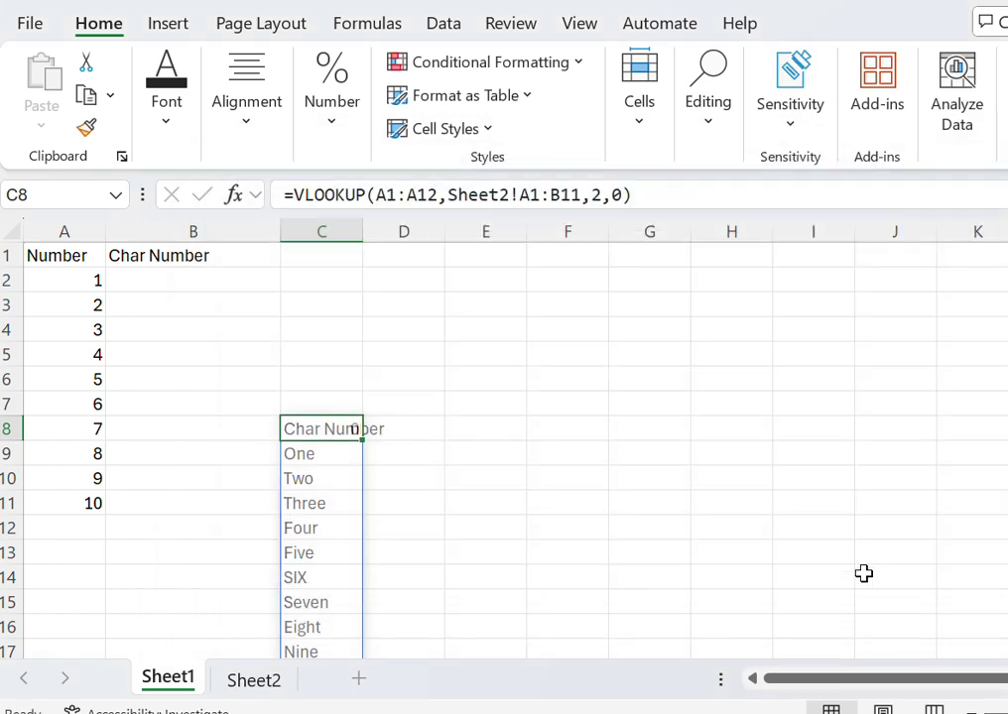
Step: Check the spilled VLOOKUP results in column C, and delete the formula from cell C8
scroll(621, 446, down, 1)
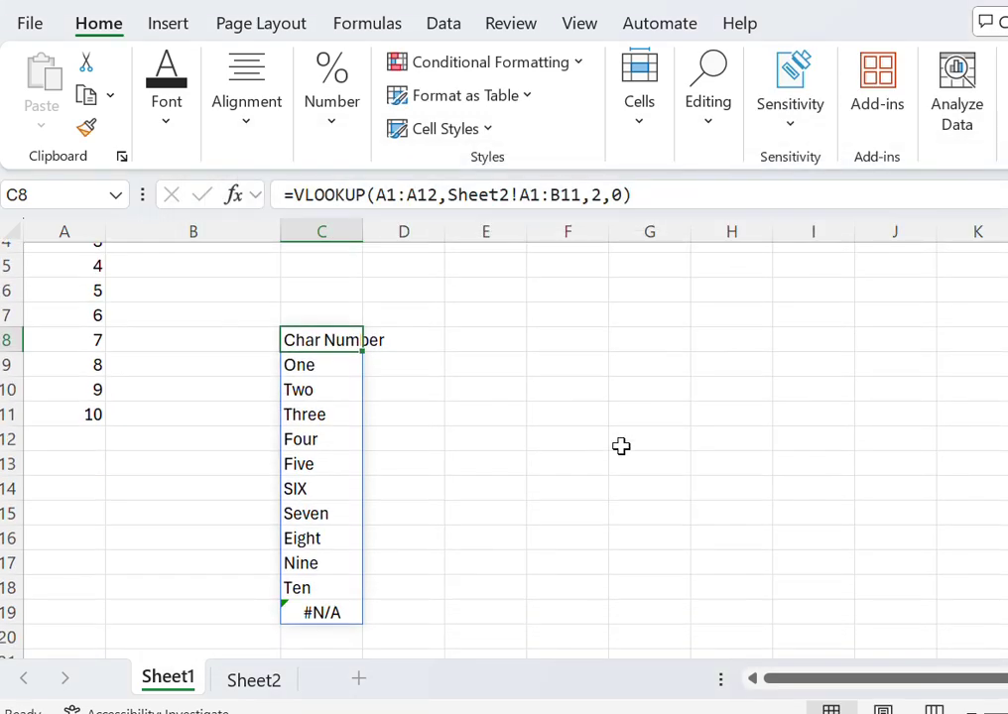
scroll(337, 403, up, 2)
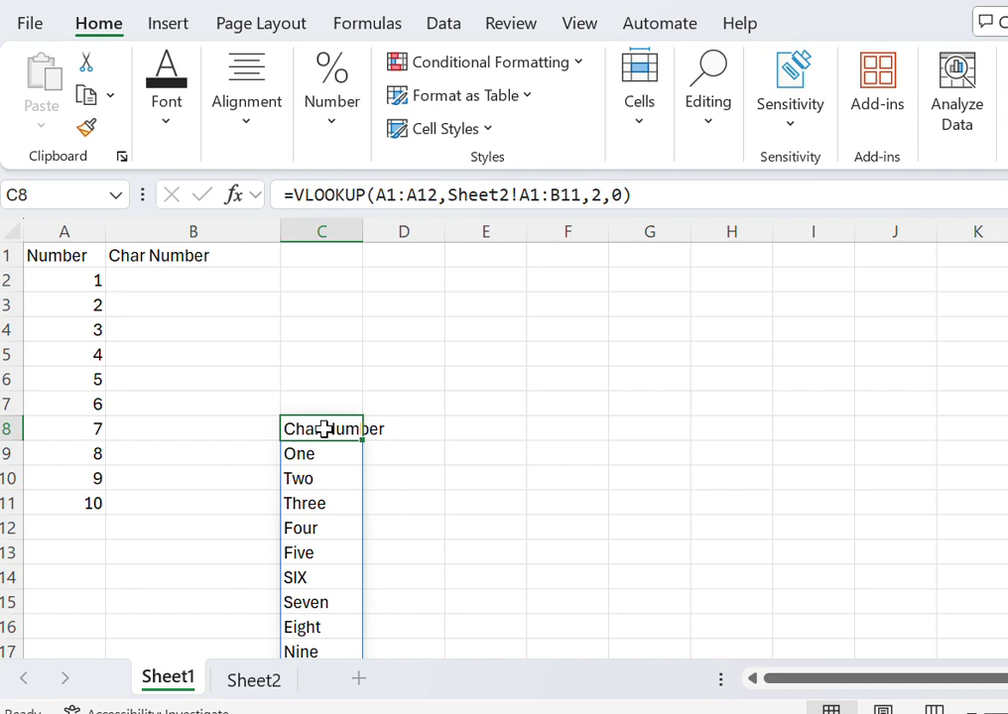
key(Delete)
Step: Start inserting a VLOOKUP function in cell B2 on Sheet1, choosing it from the list of all functions to open its arguments
click(128, 279)
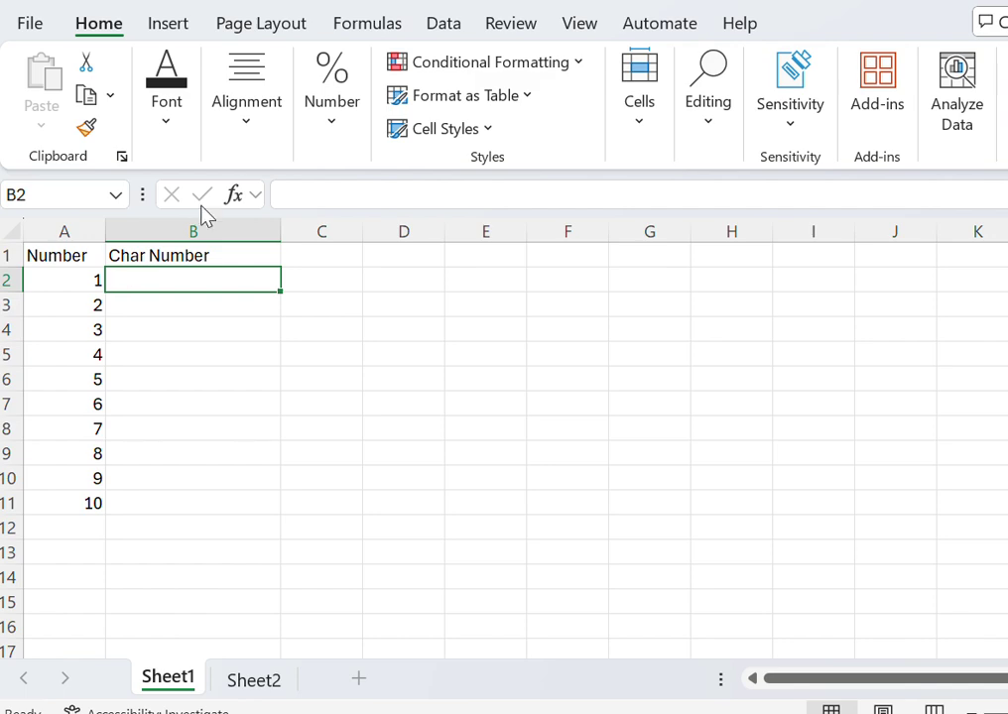
click(244, 196)
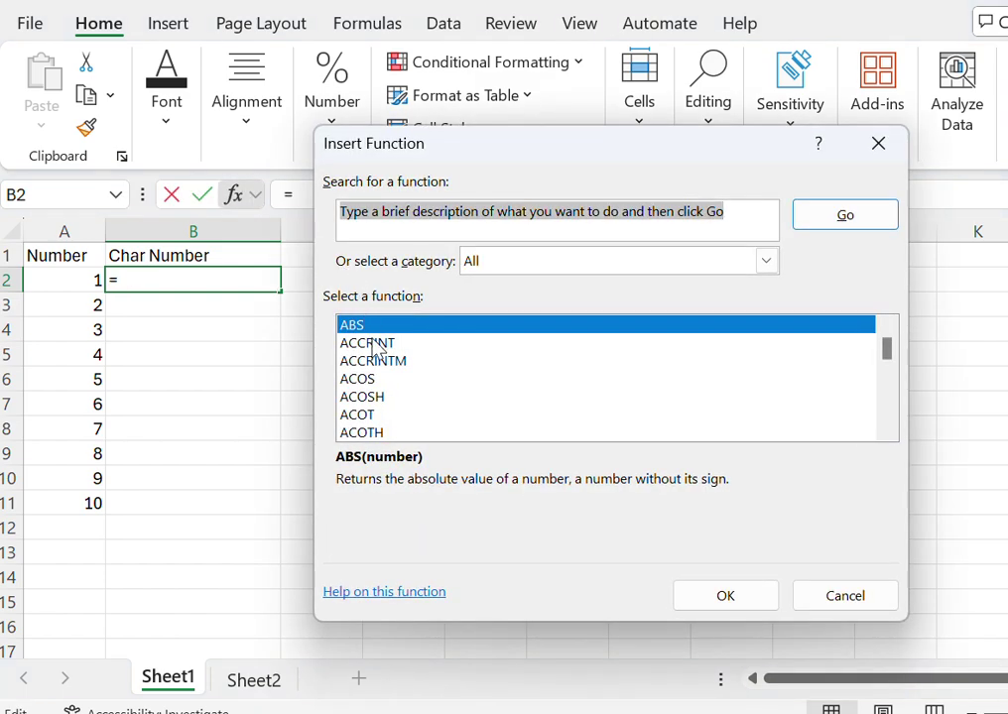
text(v)
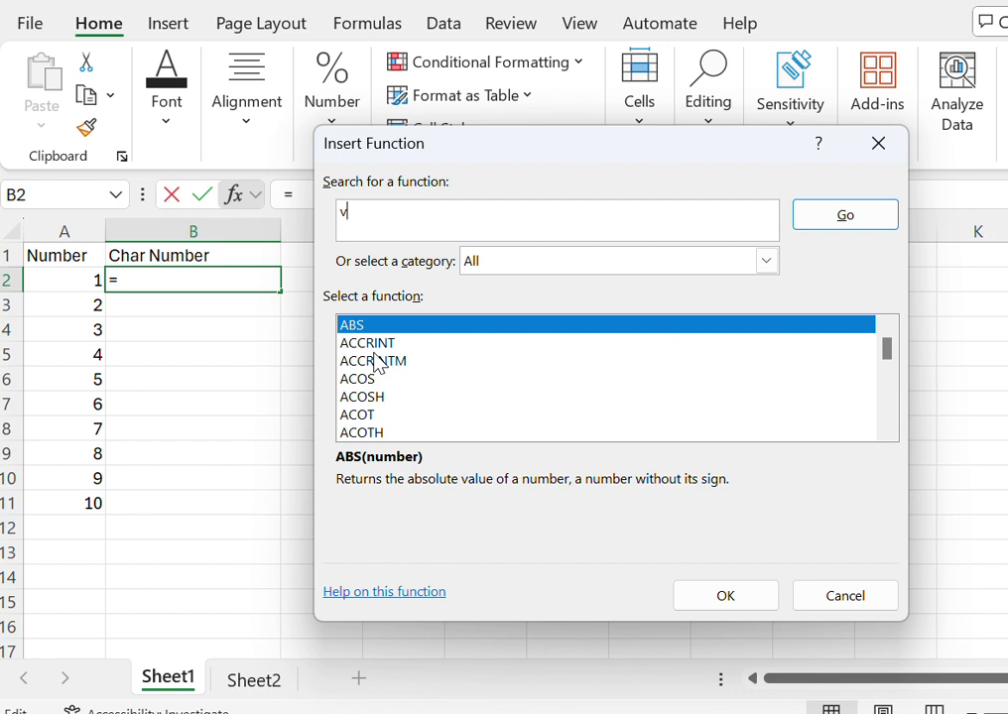
click(365, 363)
key(v)
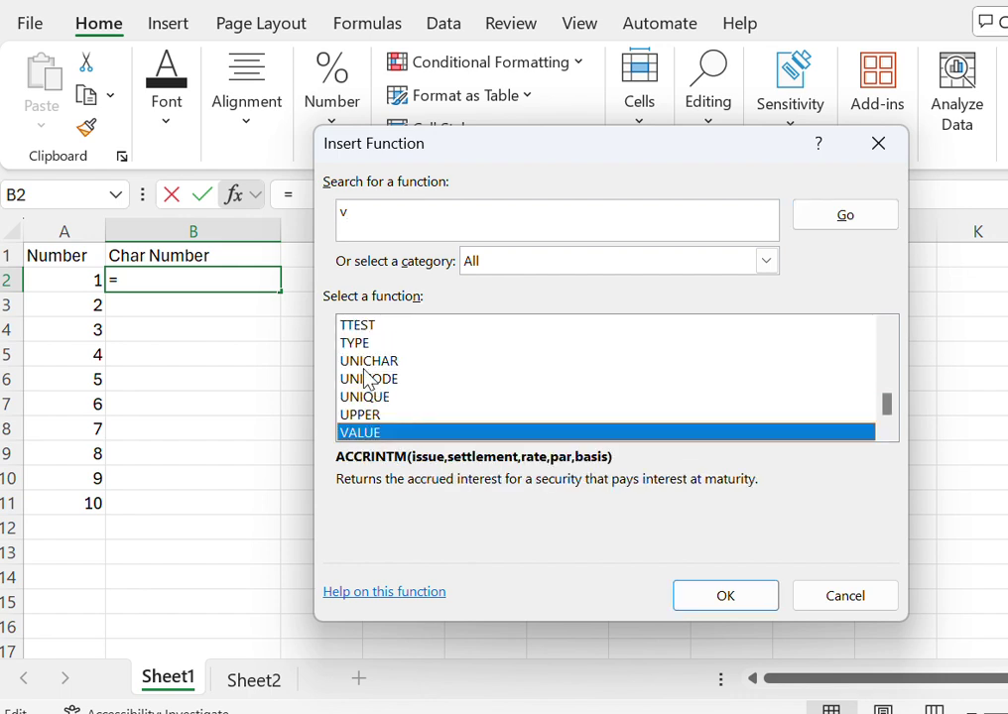
key(v)
key(v)
key(v)
key(v)
key(v)
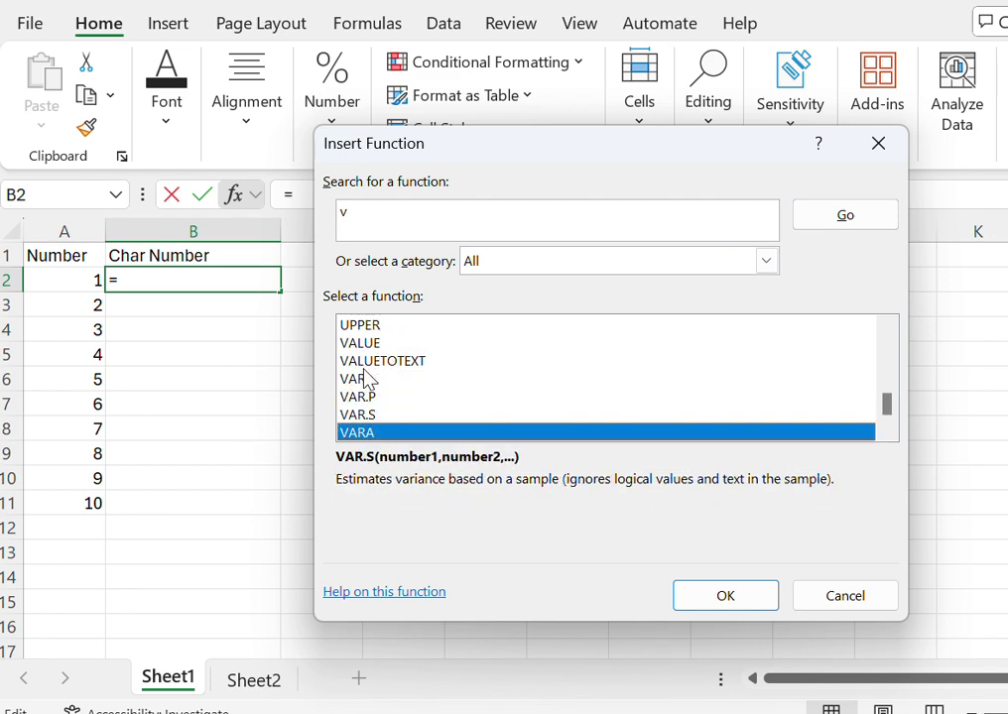
key(v)
key(v)
key(v)
key(v)
key(v)
key(Up)
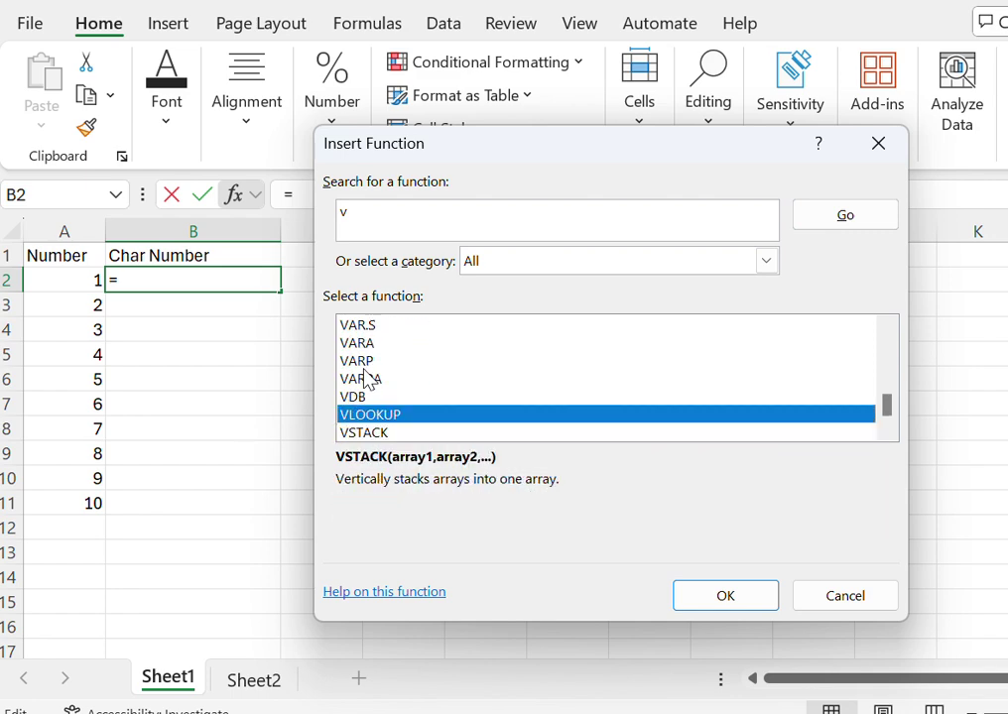
key(Return)
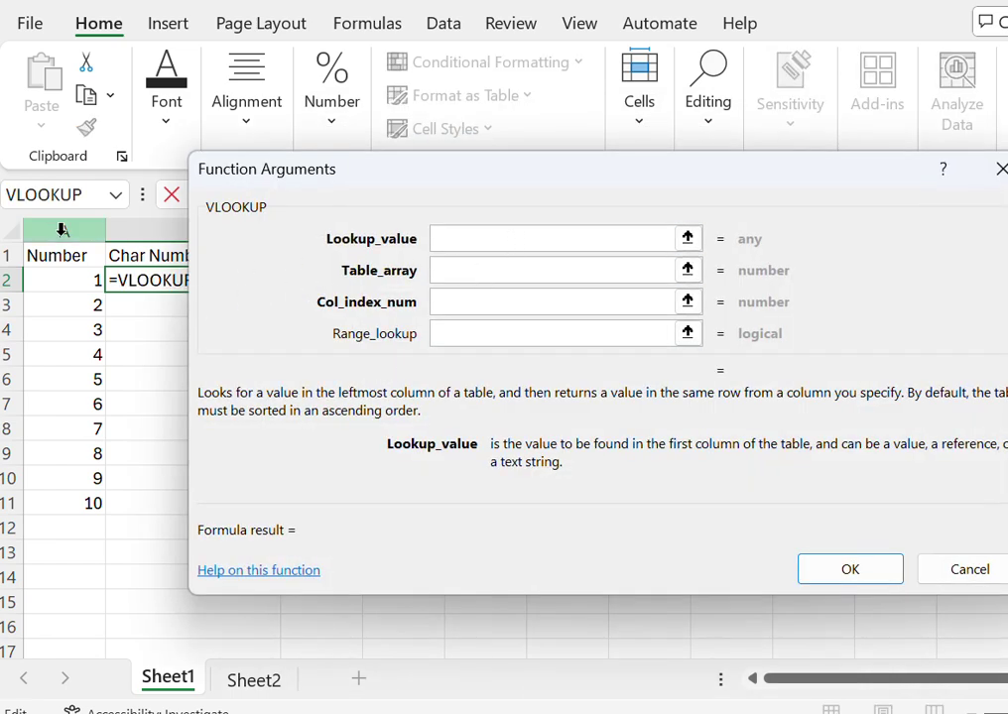
Step: Set the Lookup_value of the B2 VLOOKUP to the range A2:A12 on Sheet1
click(47, 278)
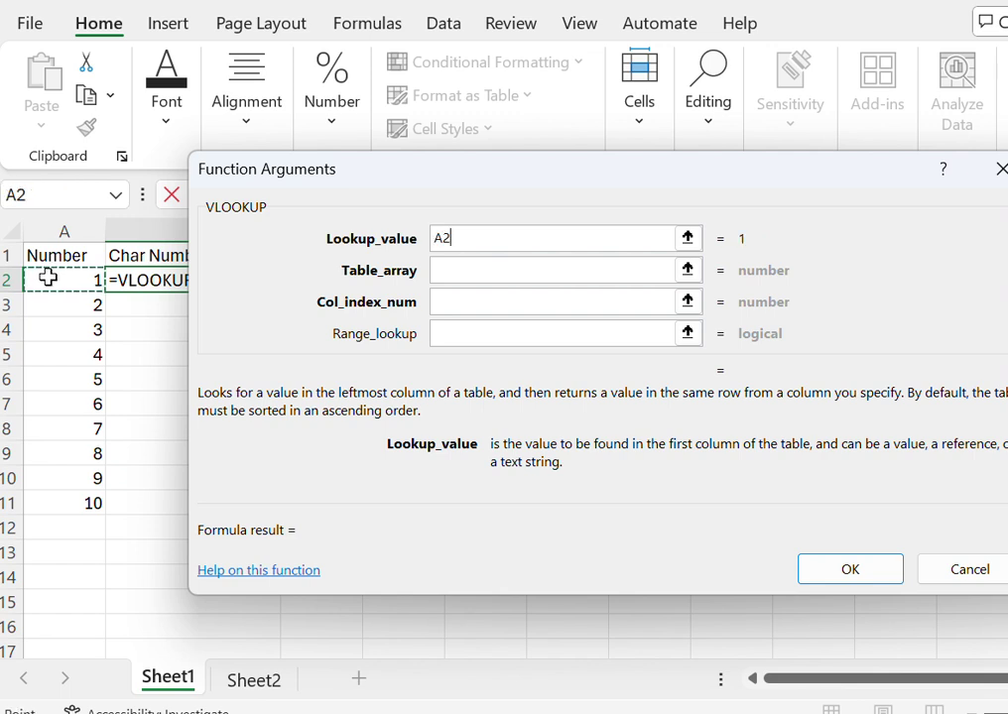
key(shift+Down)
key(shift+Down)
key(shift+Down)
key(shift+Down)
key(shift+Down)
key(shift+Down)
key(shift+Down)
key(shift+Down)
key(shift+Down)
key(shift+Down)
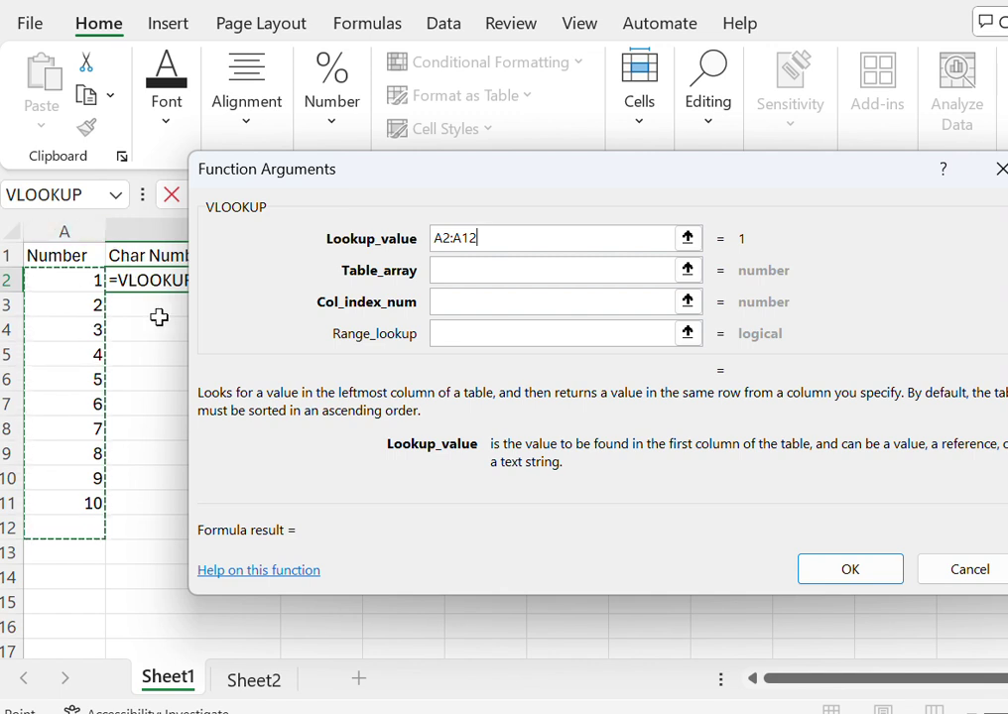
Step: Set the Table_array of the B2 VLOOKUP to the range A1:B12 on Sheet2
click(467, 277)
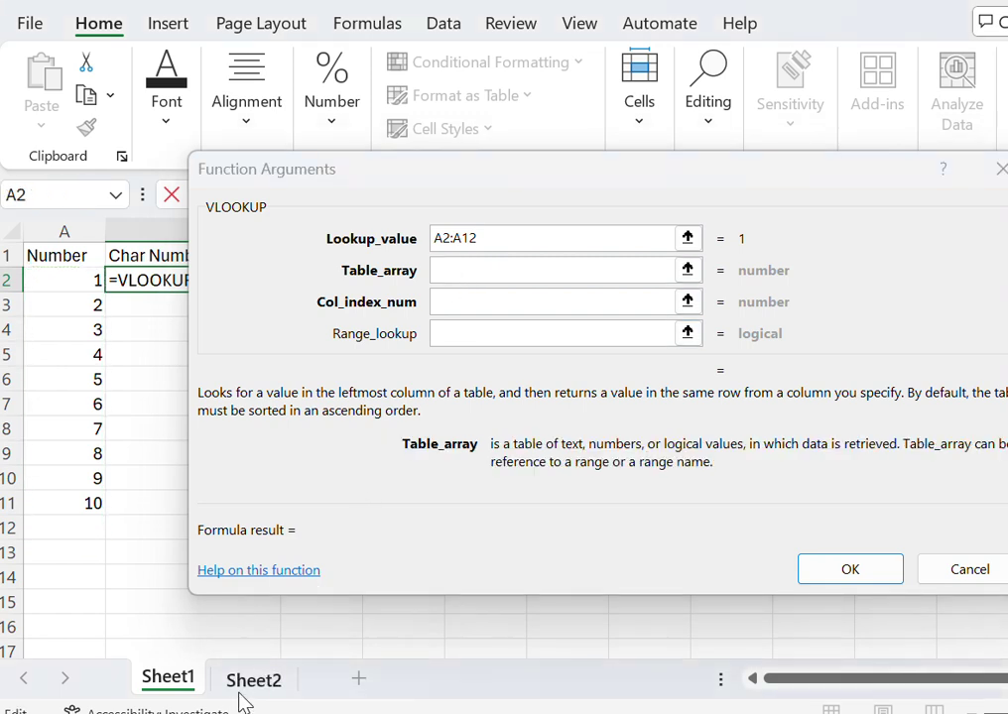
click(250, 683)
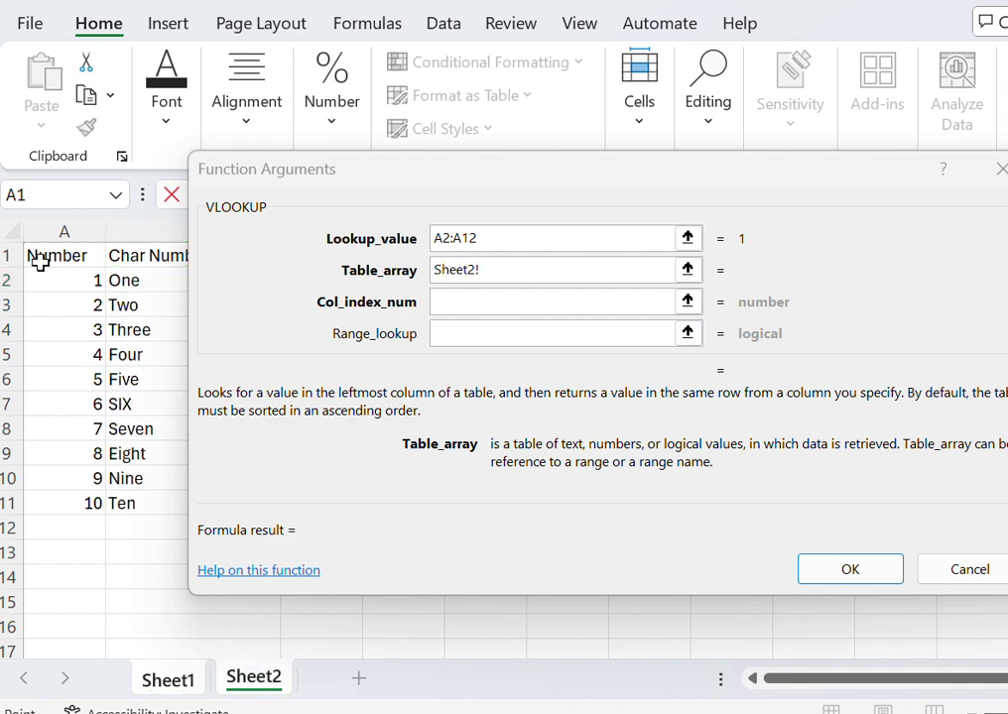
key(shift+Right)
key(shift+Down)
key(shift+Down)
key(shift+Down)
key(shift+Down)
key(shift+Down)
key(shift+Down)
key(shift+Down)
key(shift+Down)
key(shift+Down)
key(shift+Down)
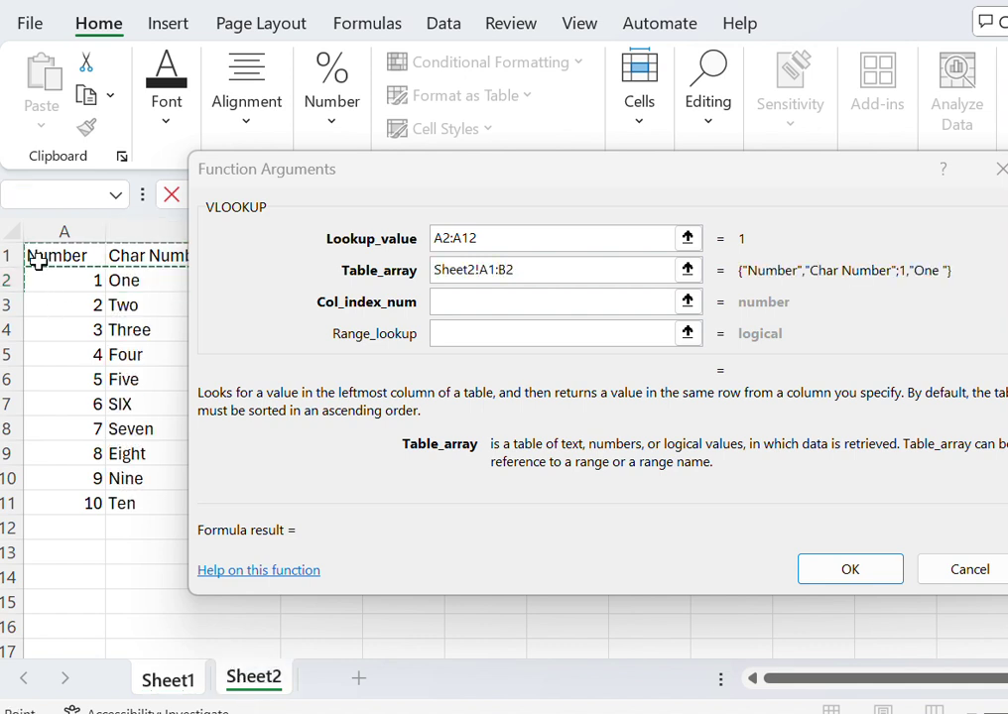
key(shift+Down)
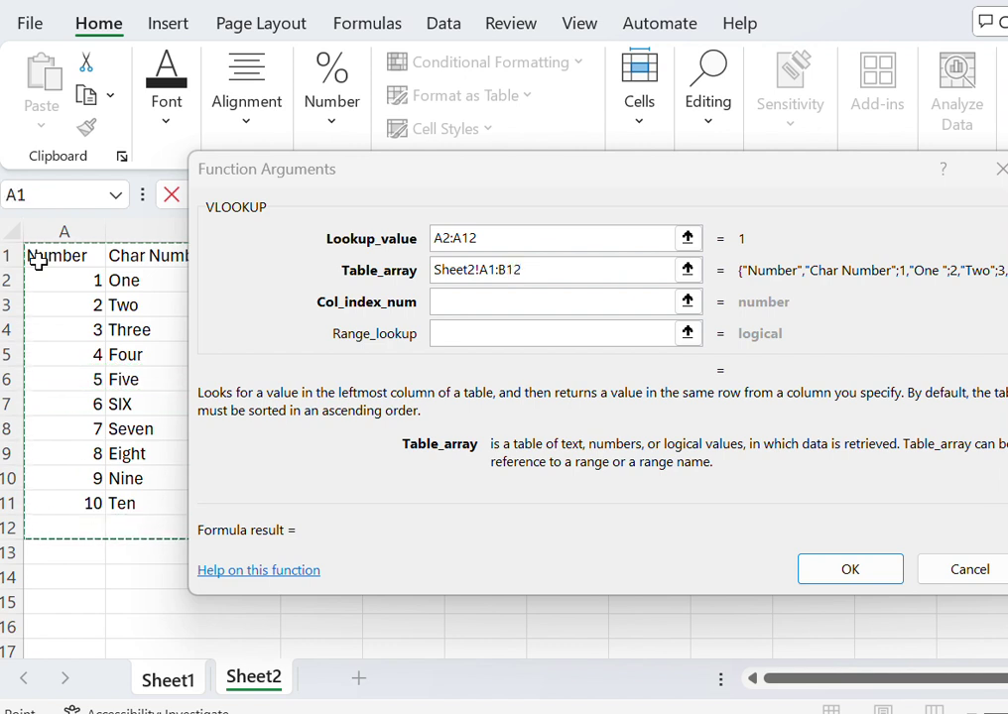
Step: Set the Col_index_num to 2 and the Range_lookup to 0, and insert the VLOOKUP formula in cell B2
click(485, 298)
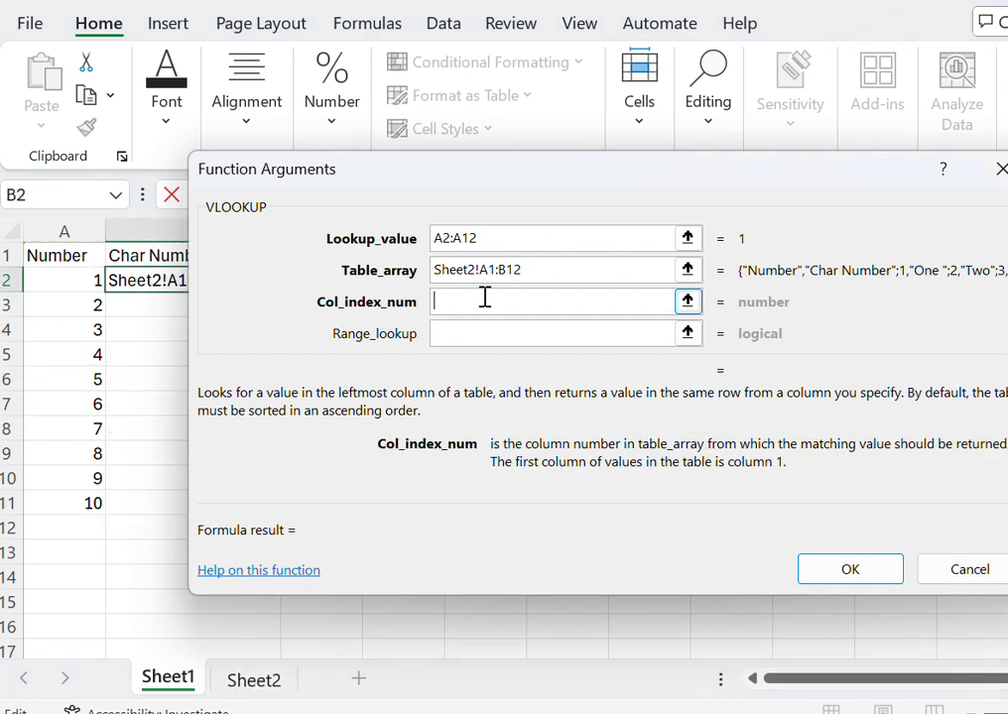
text(2)
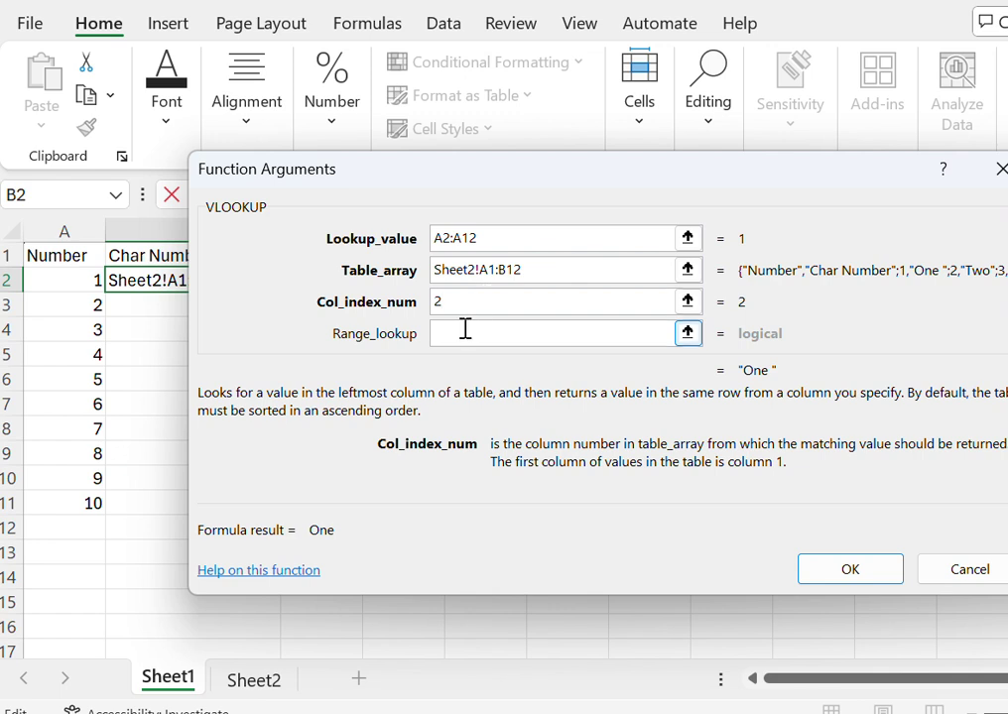
click(464, 331)
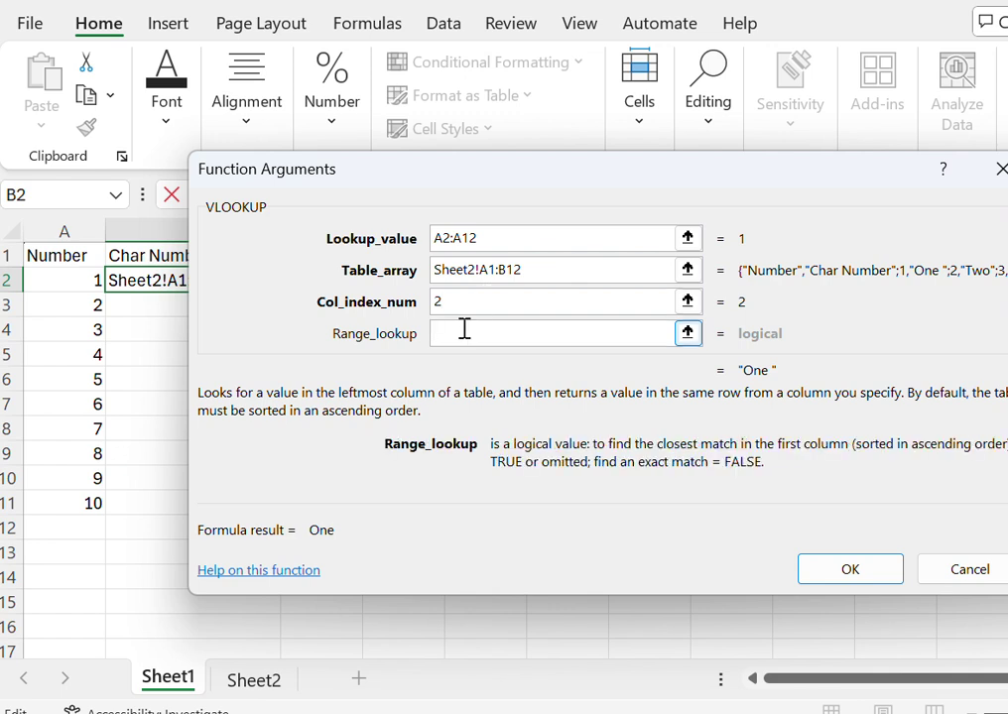
text(0)
click(850, 572)
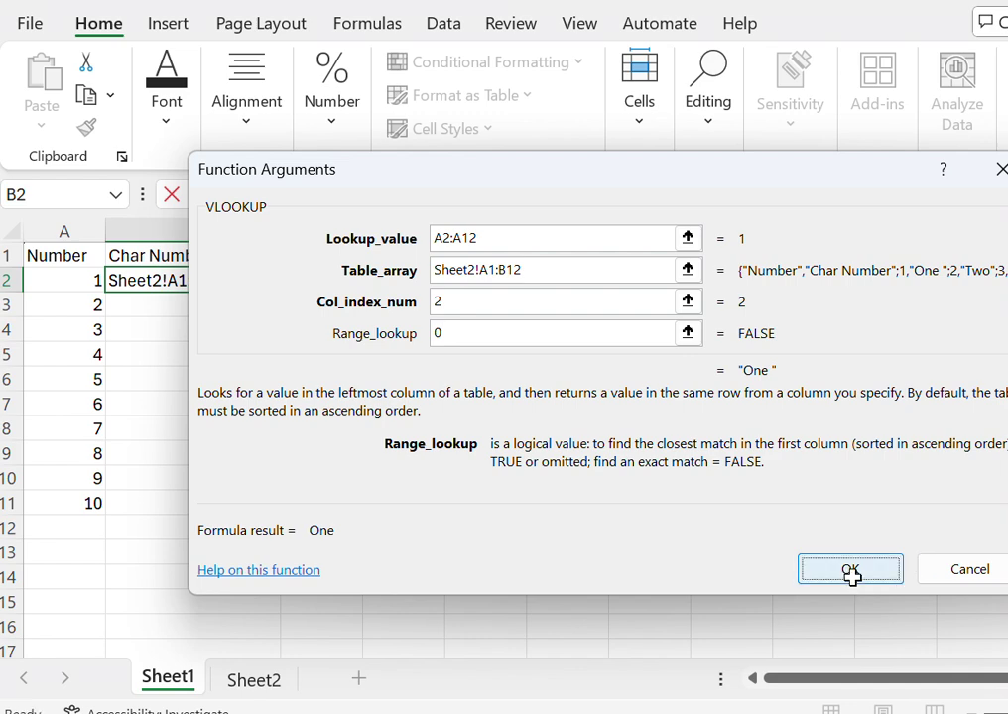
Step: Examine the spilled VLOOKUP results on Sheet1, comparing the row 12 cells and the Char Number values with Sheet2
click(90, 572)
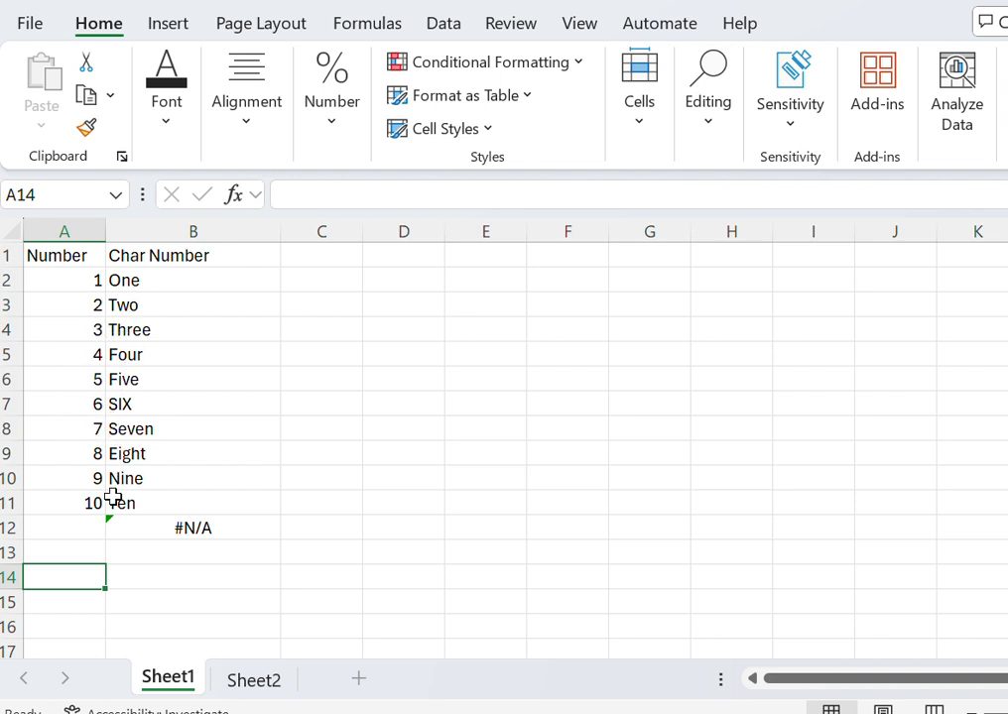
click(86, 523)
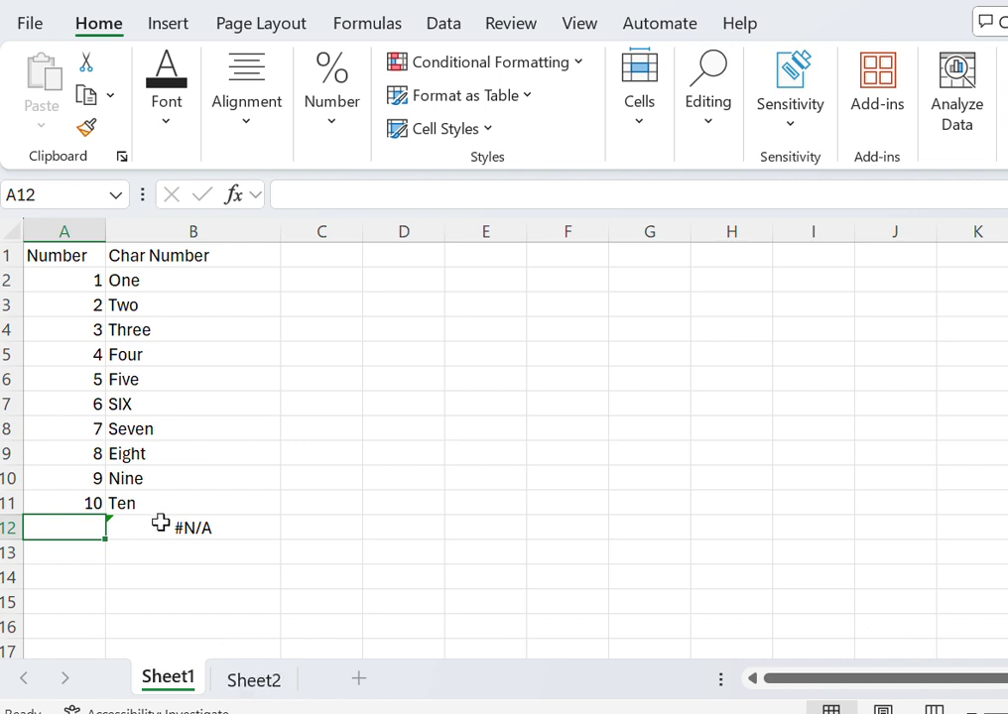
click(260, 681)
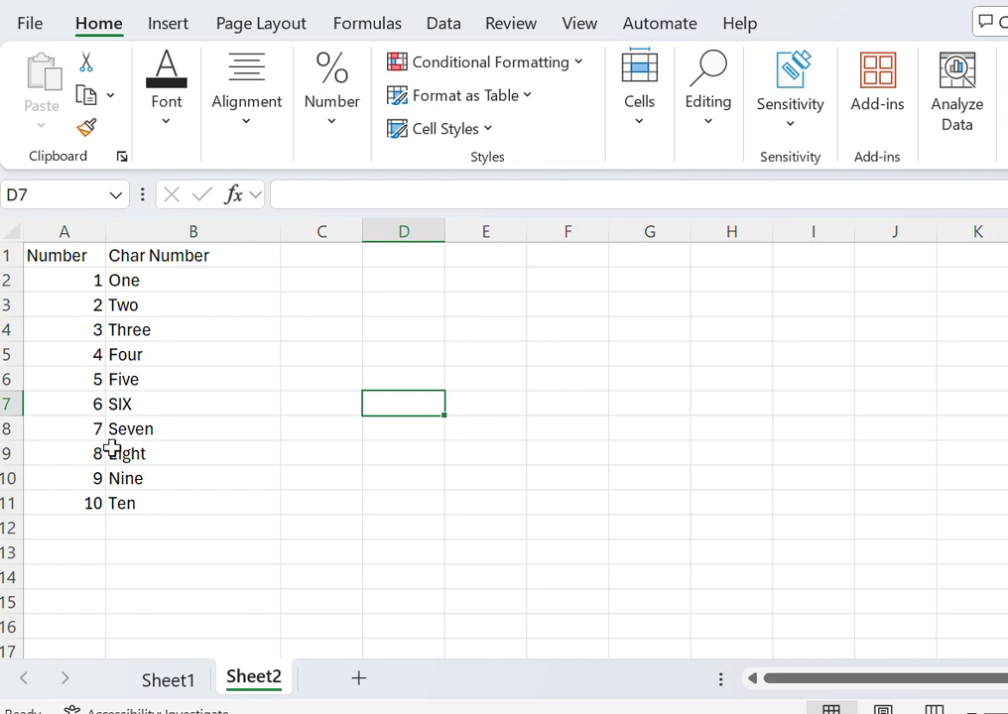
click(100, 526)
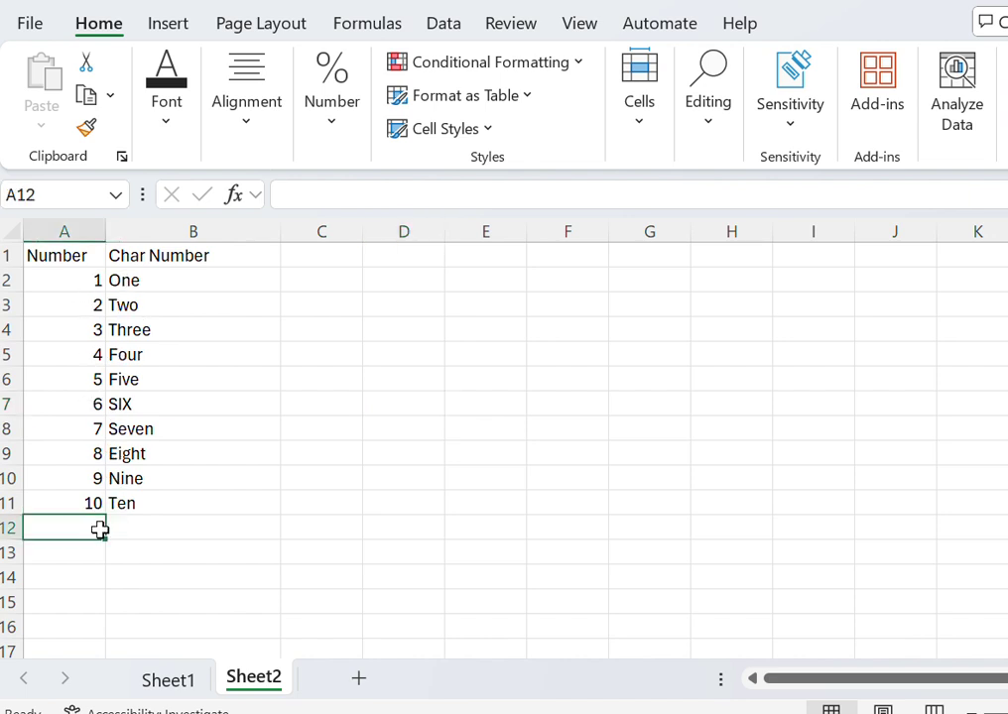
click(117, 524)
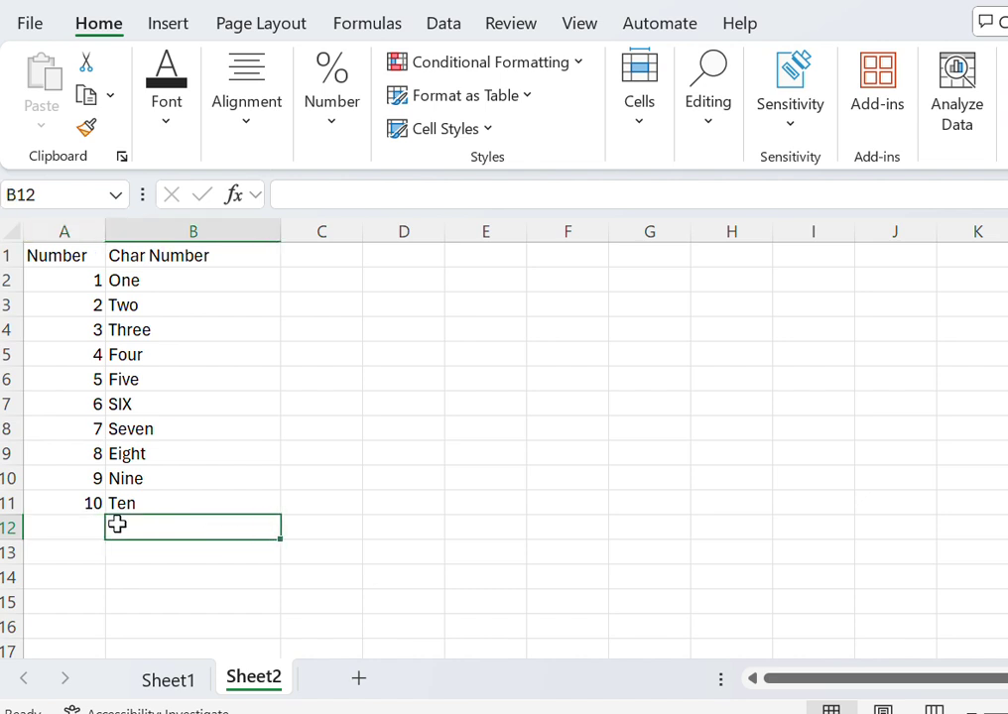
click(179, 692)
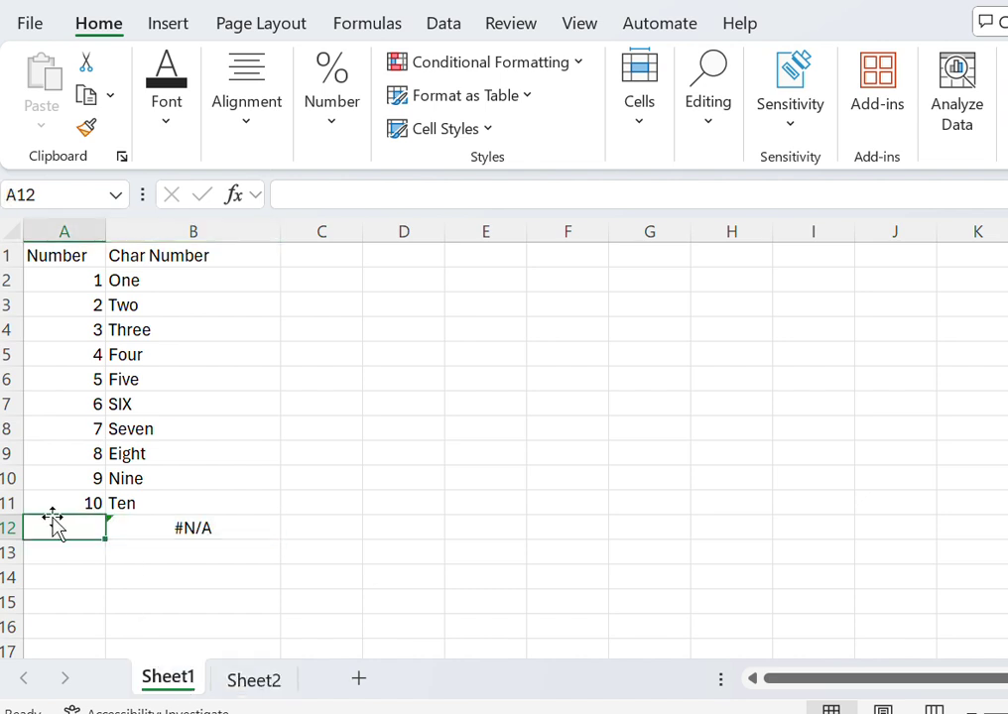
click(139, 526)
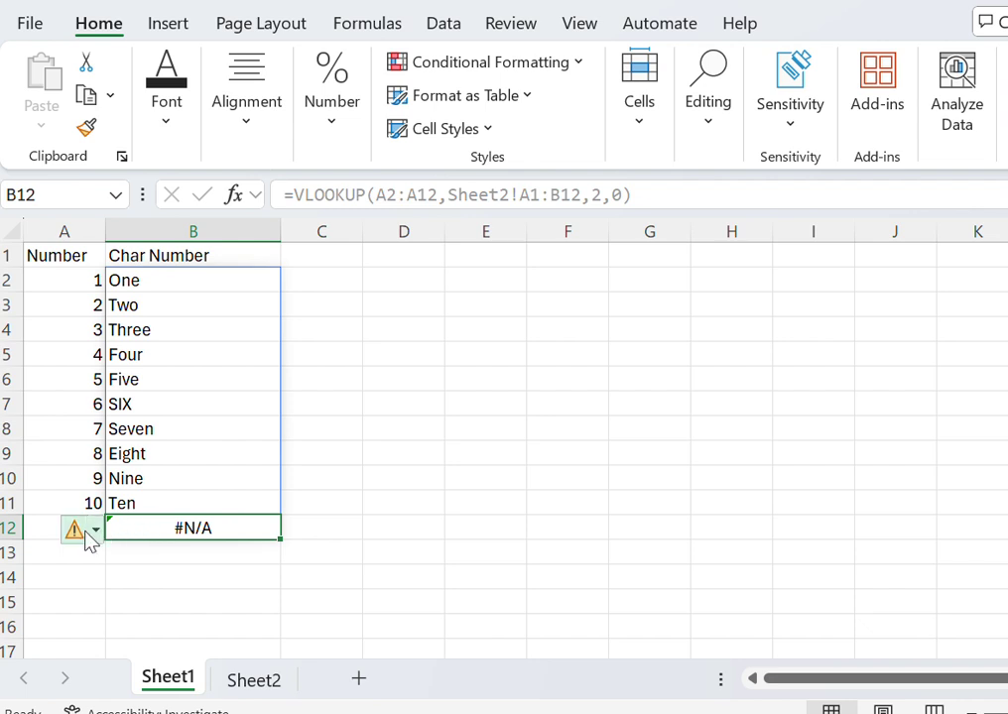
click(75, 357)
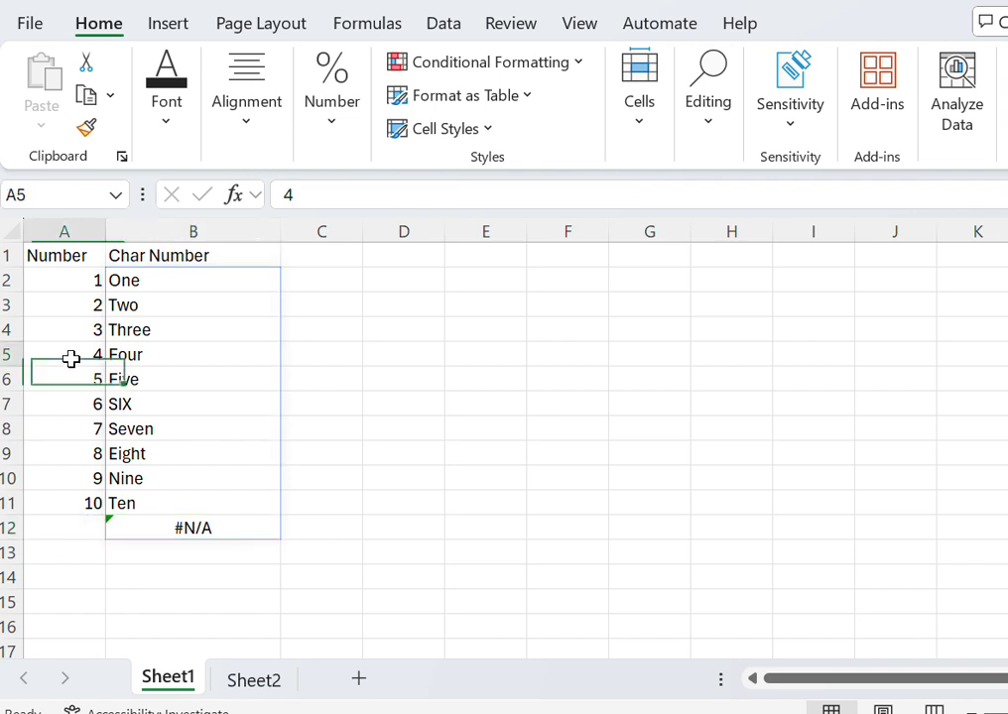
click(243, 687)
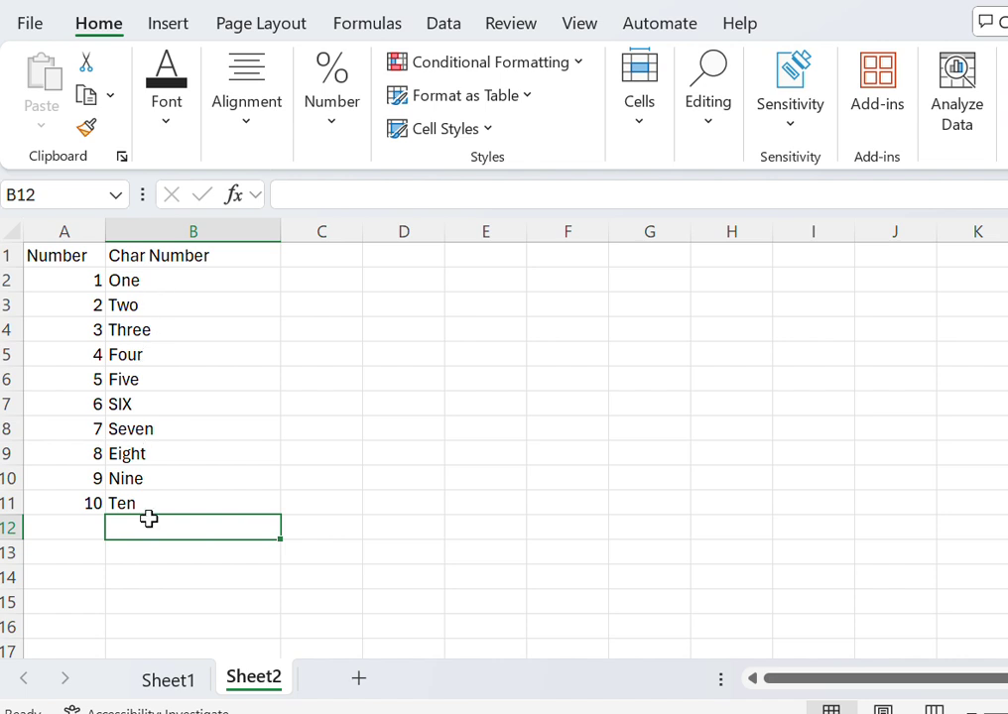
click(163, 680)
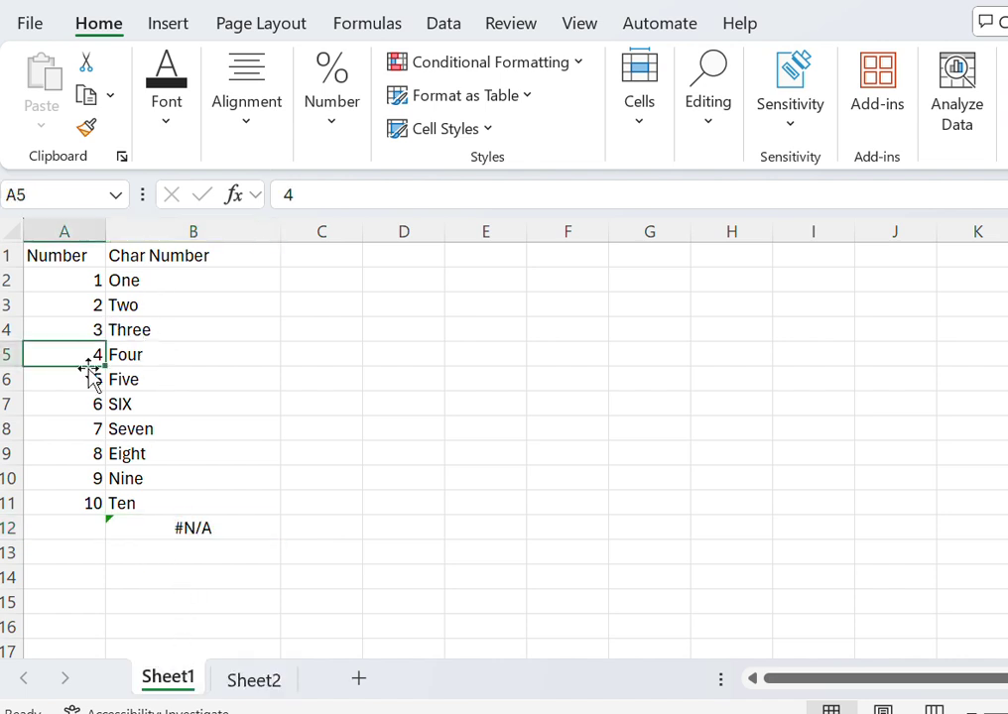
Step: Add the column heading Number+char in cell C1 of Sheet2
click(254, 693)
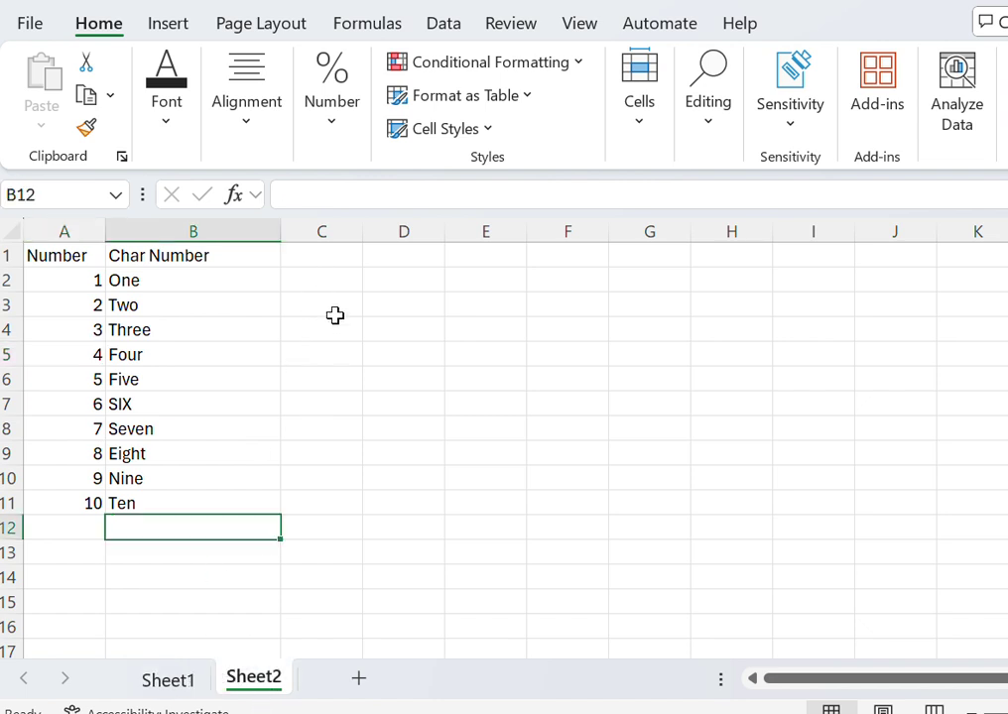
click(328, 260)
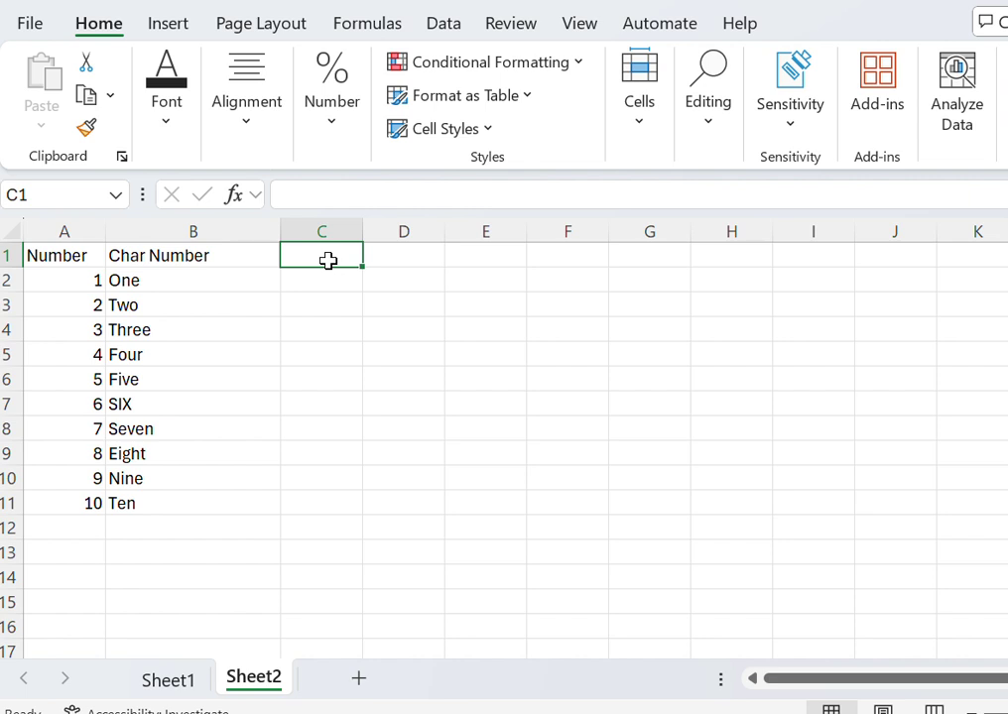
text(N)
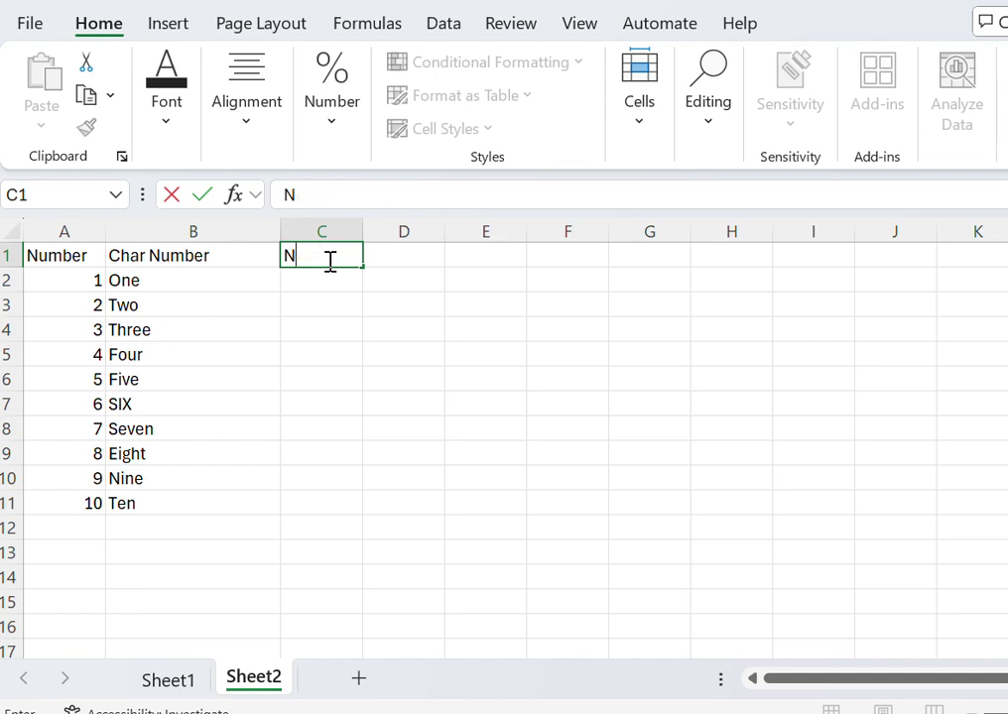
text(ammber+char)
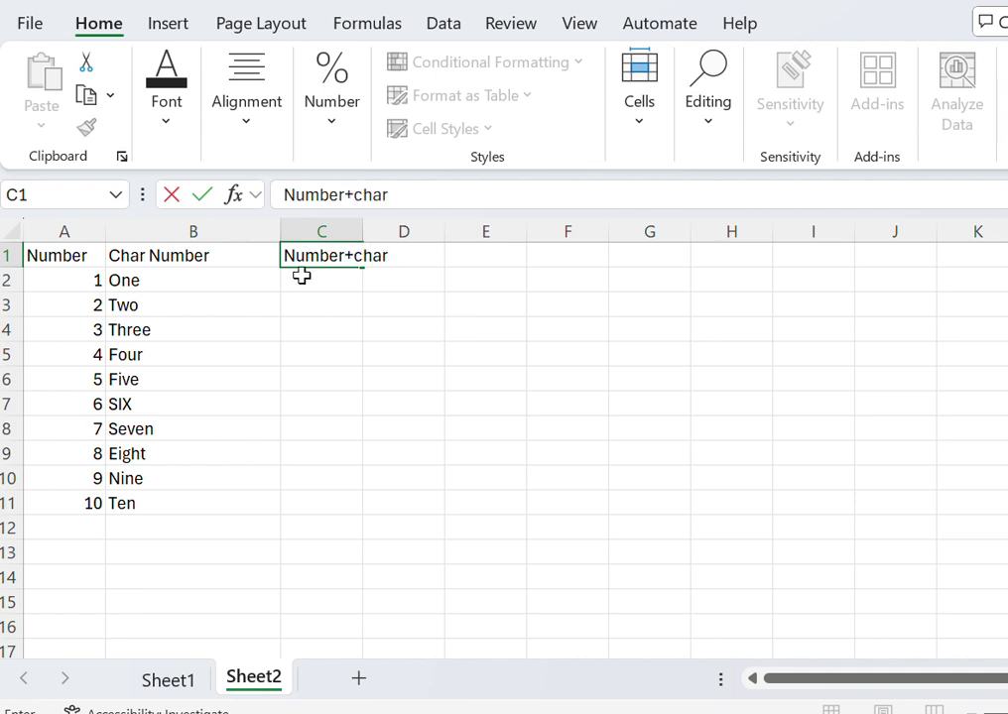
Step: Enter 1+one, 2+Two and 3+three in cells C2 to C4 of Sheet2's Number+char column
click(297, 287)
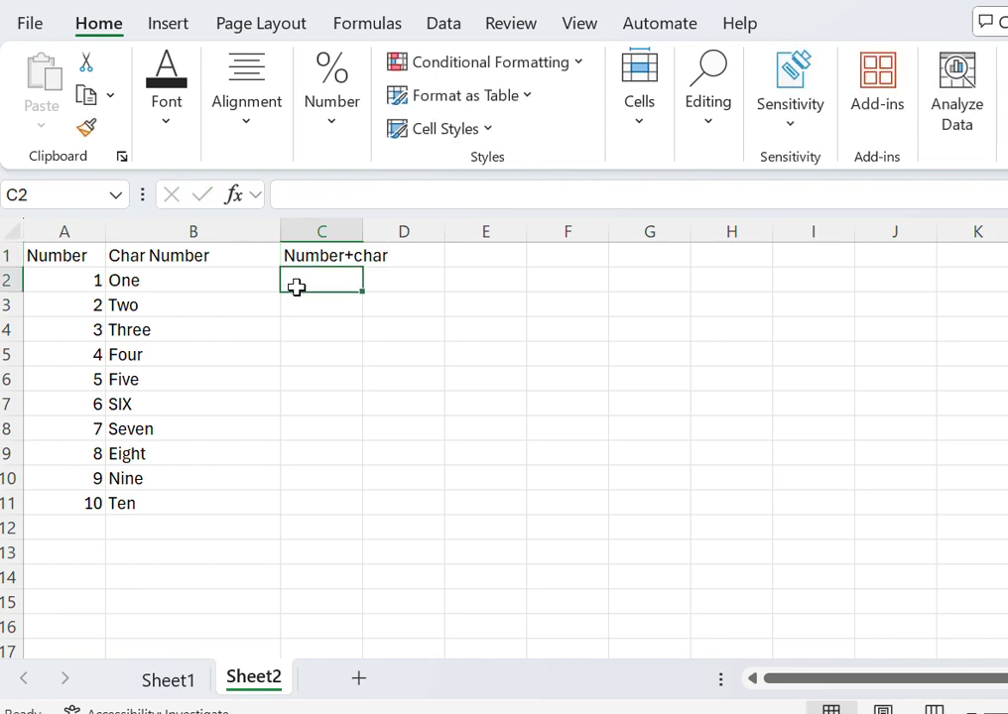
text(1)
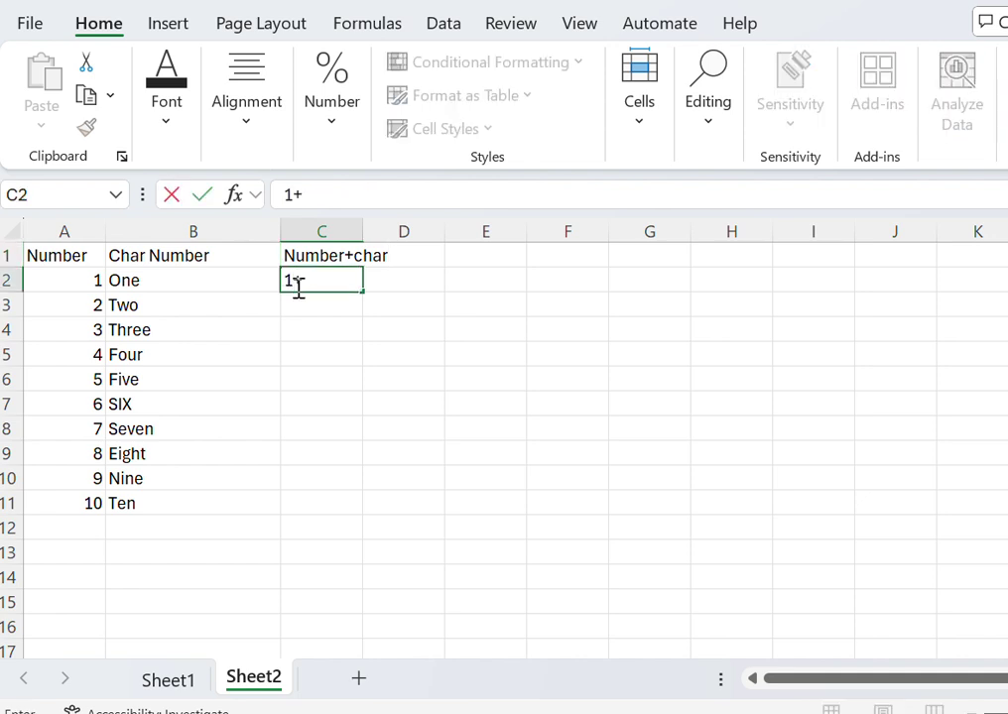
text(+one)
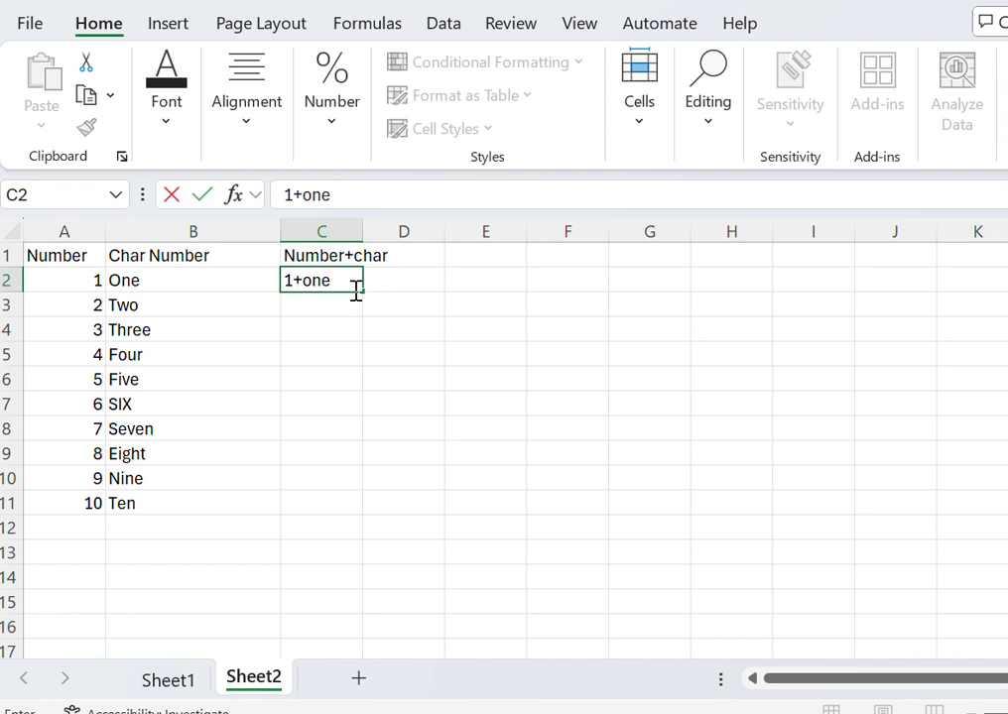
click(308, 299)
text(2+two)
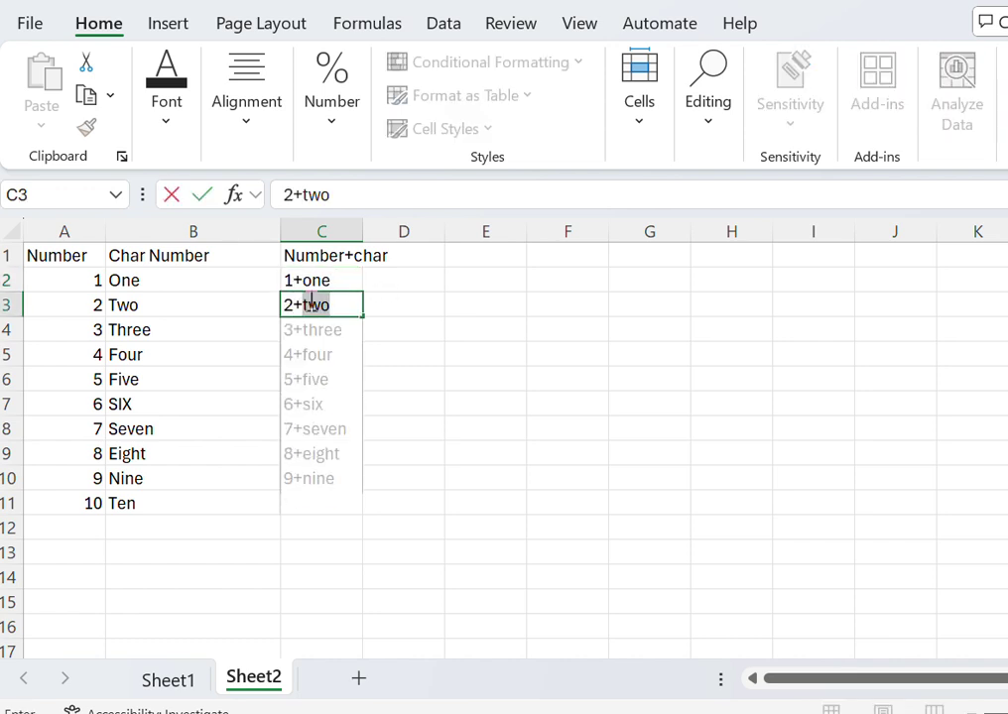
key(BackSpace)
key(BackSpace)
key(BackSpace)
text(2+)
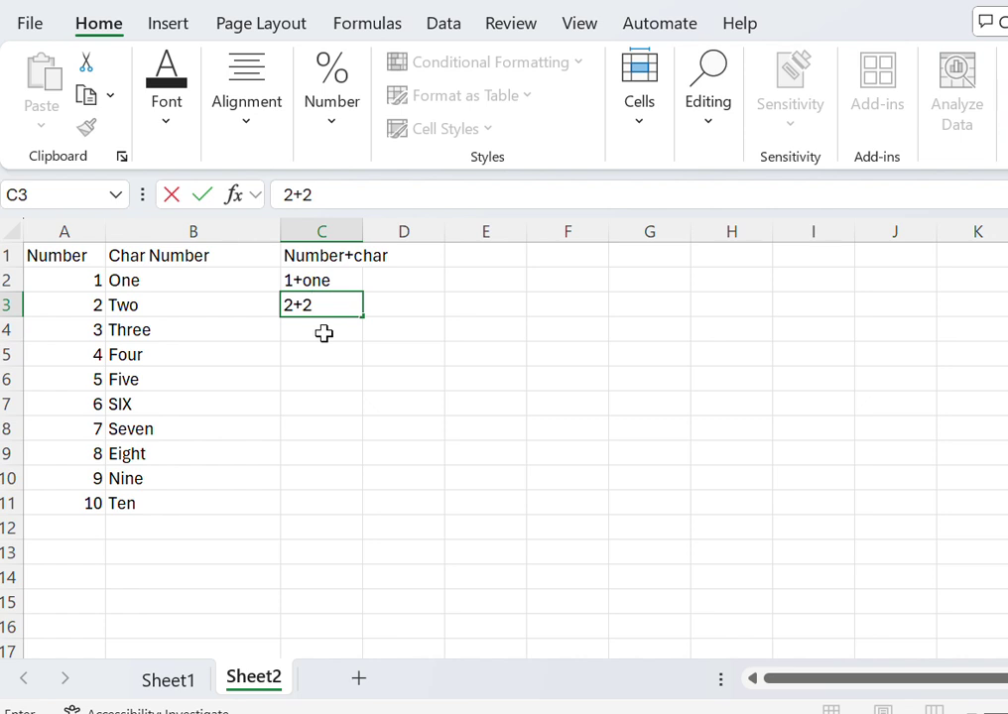
text(Two)
click(323, 334)
text(3+three)
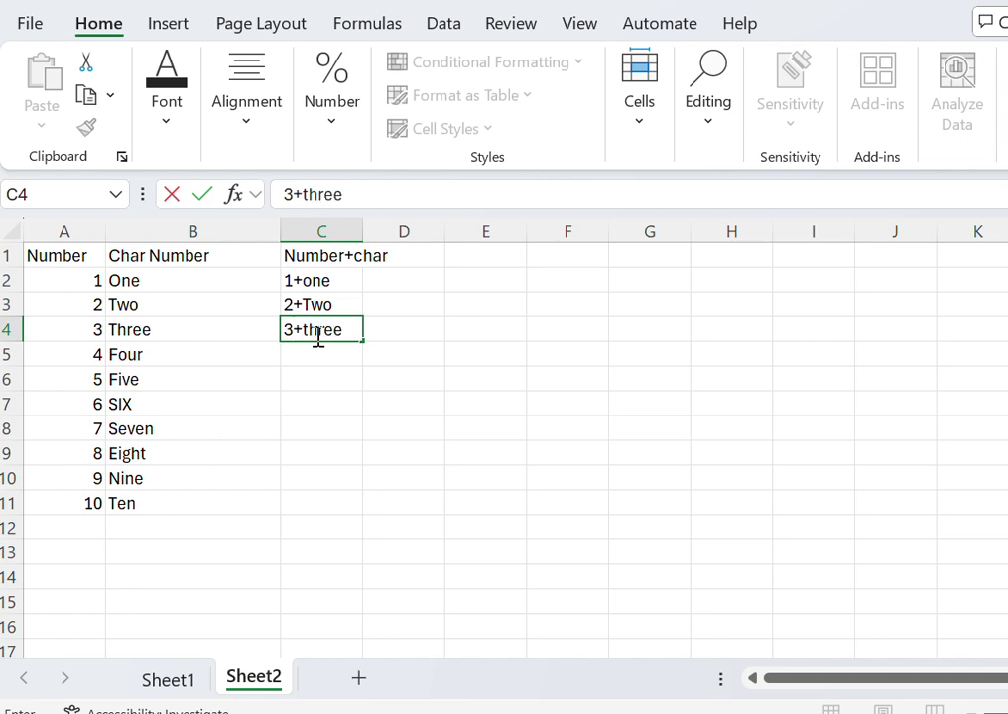
Step: Enter 4+four in C5 and 5+five in C6 on Sheet2, and widen column C to fit its heading
click(308, 350)
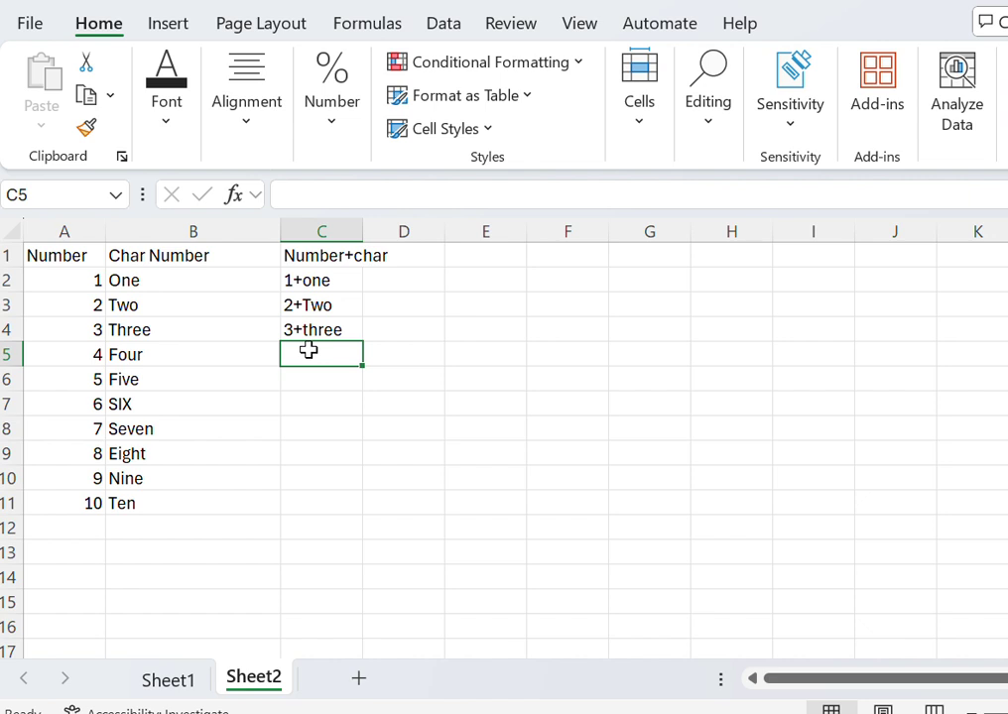
text(4+four)
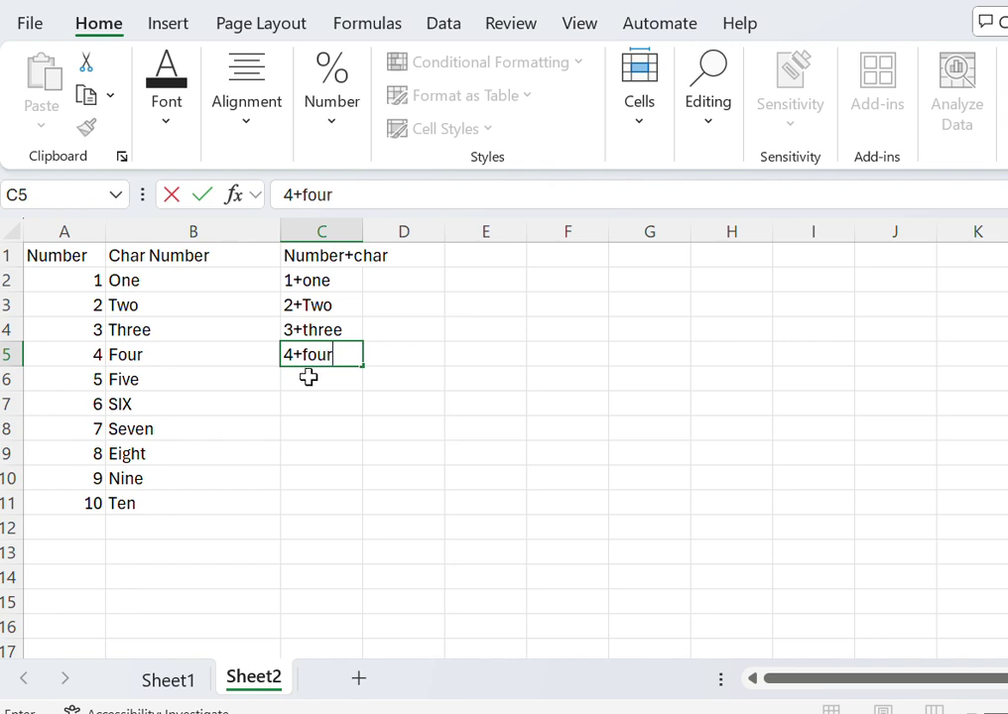
click(308, 378)
text(5+five)
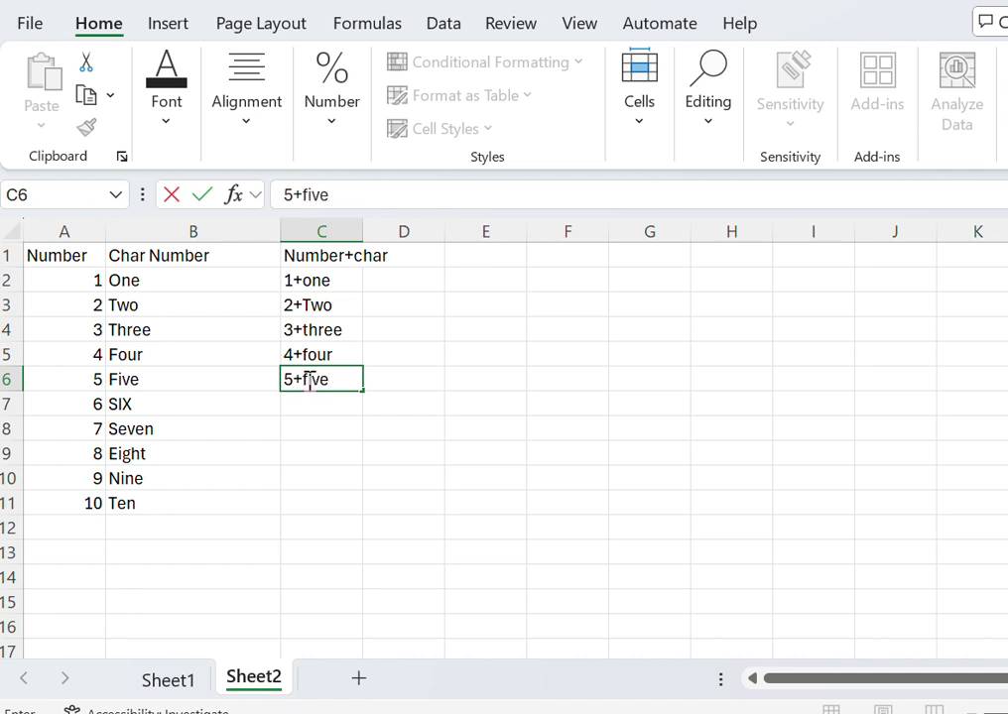
click(438, 376)
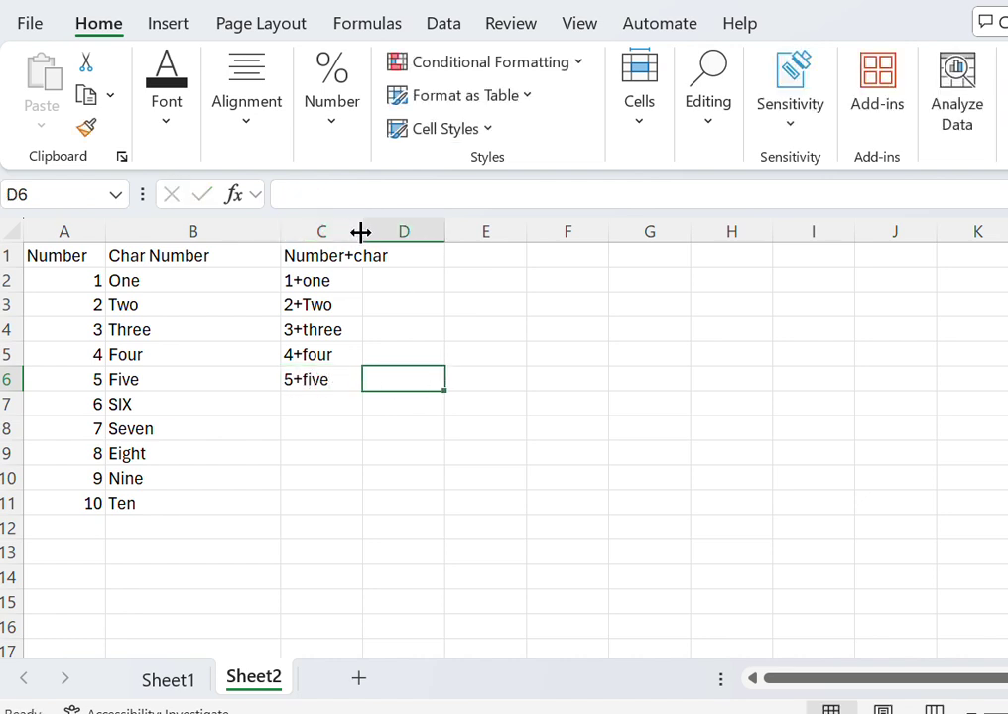
drag(363, 241, 481, 243)
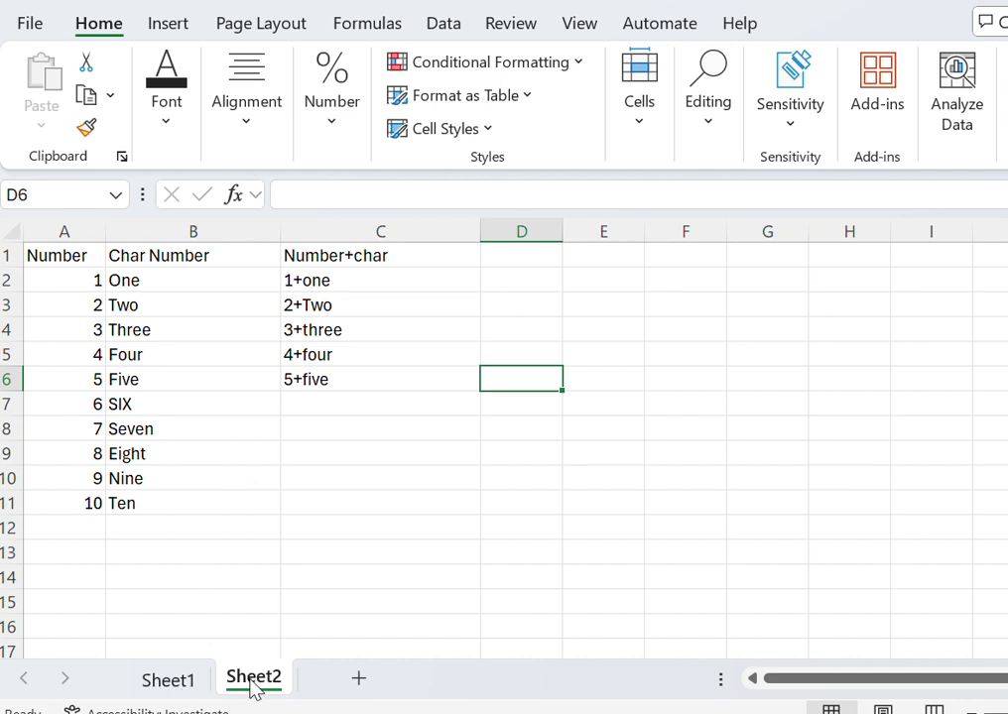
Step: Insert a VLOOKUP function in cell C2 of Sheet1
click(158, 687)
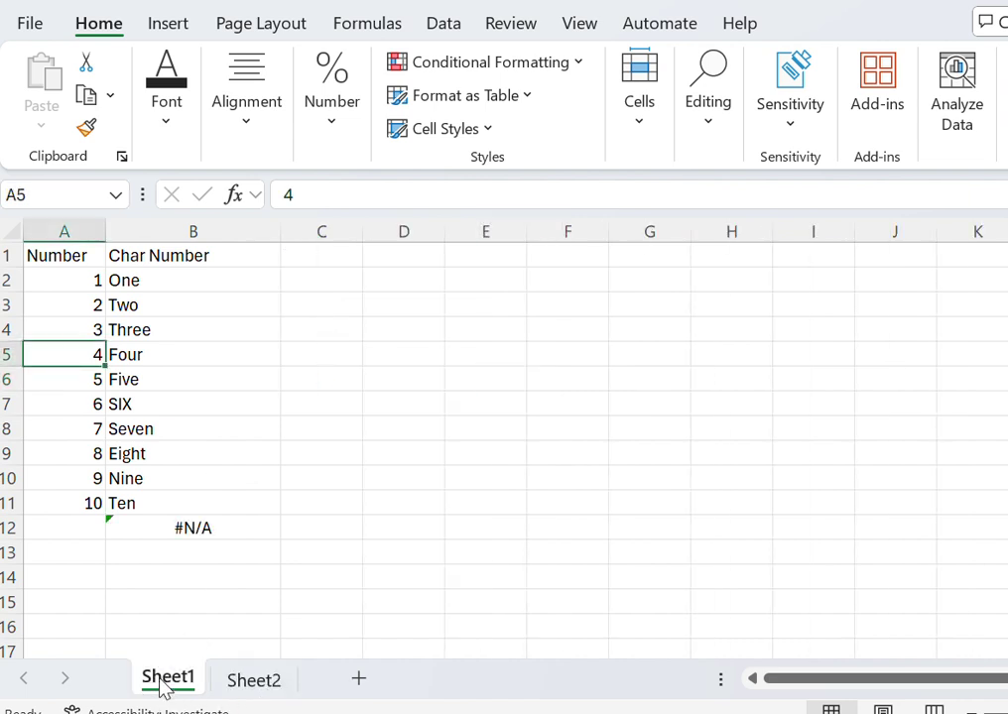
click(315, 258)
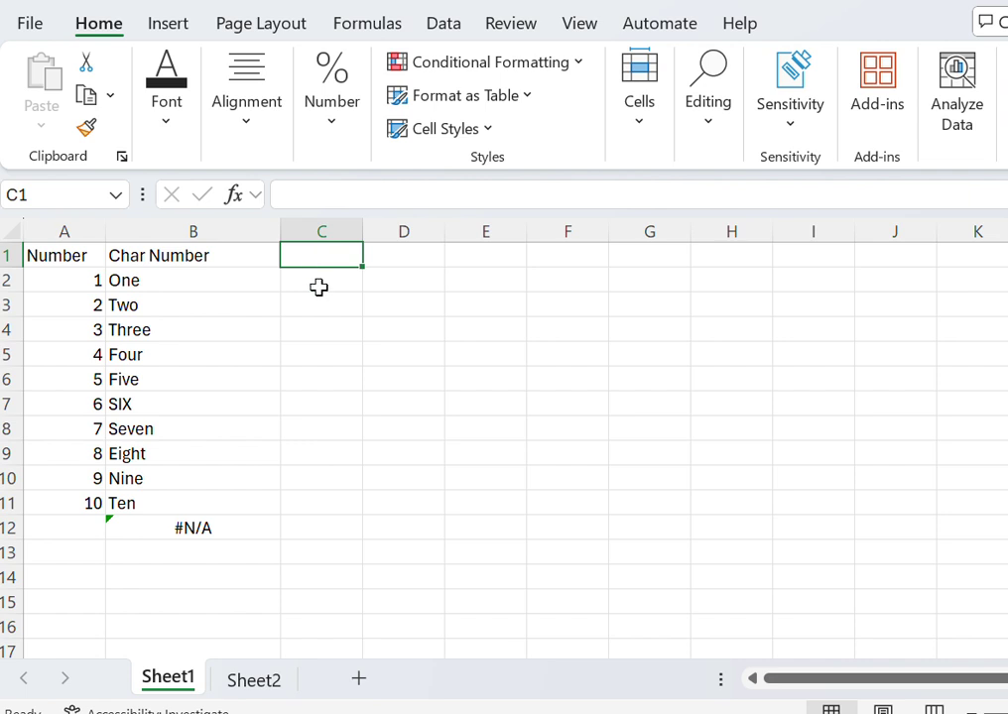
key(alt)
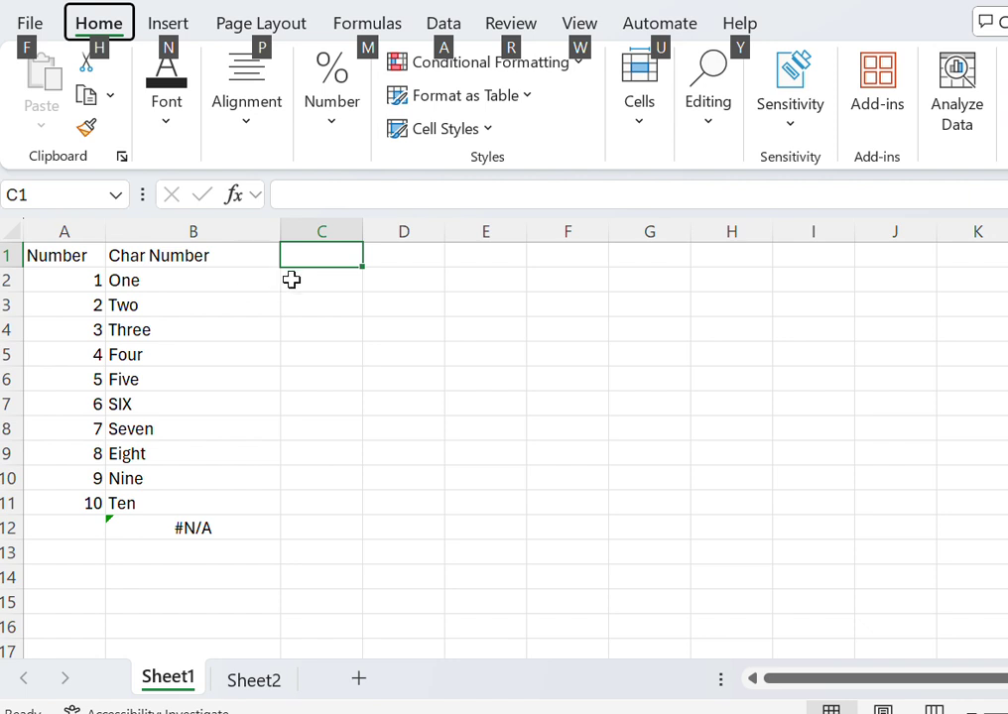
key(alt)
click(315, 281)
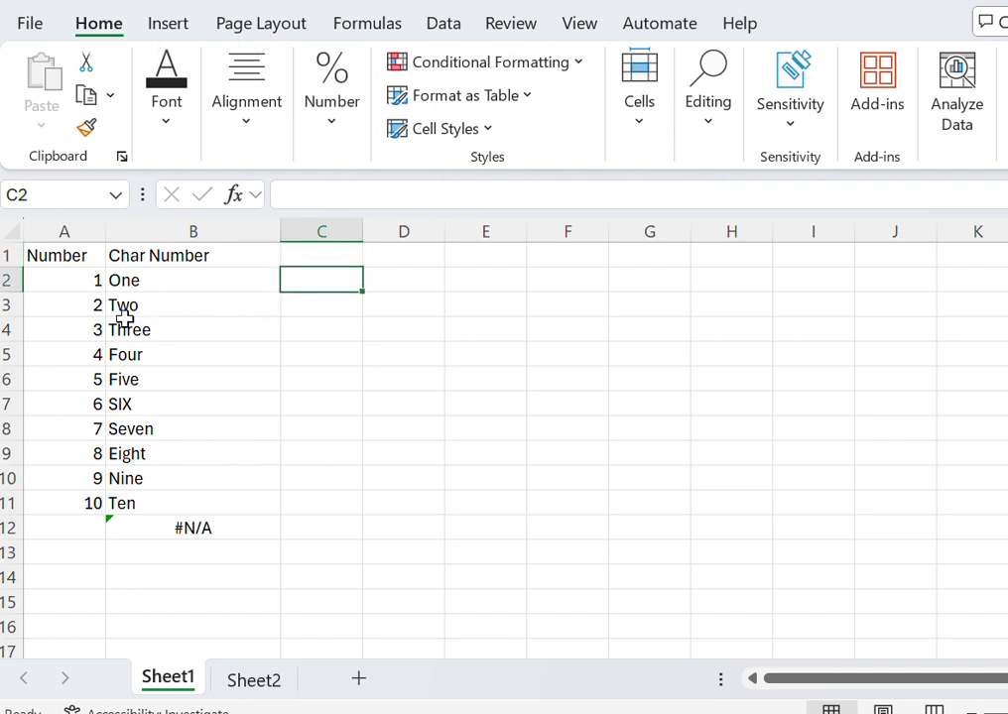
click(248, 198)
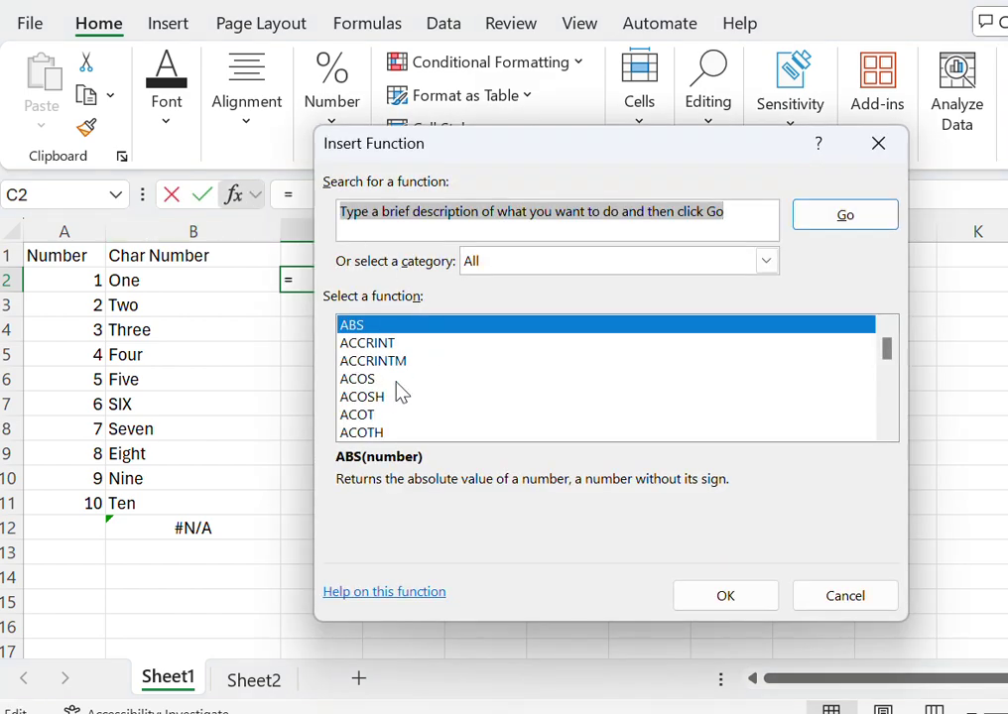
click(385, 397)
key(v)
key(Down)
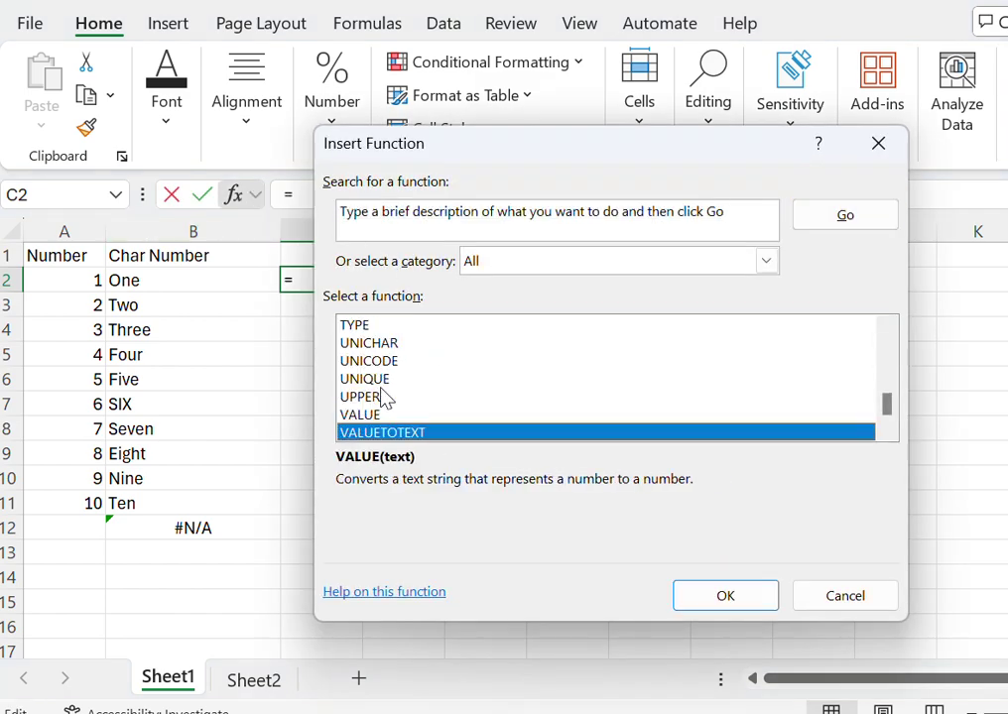
key(Down)
key(Down)
key(Down)
key(Down)
key(Down)
key(Down)
key(Down)
key(Down)
key(Down)
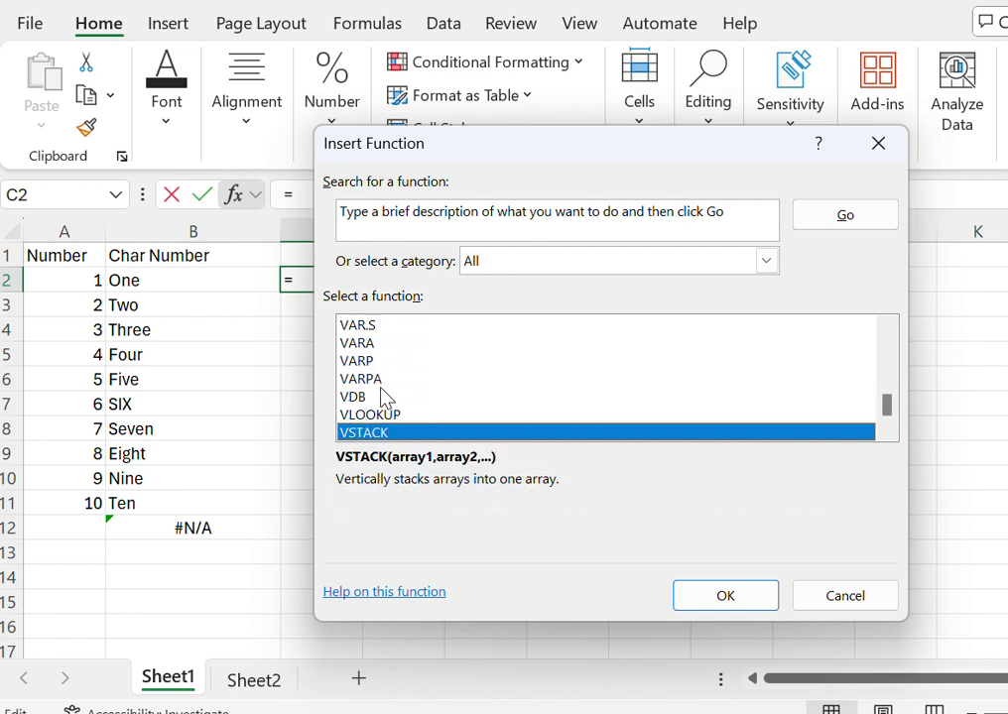
key(Up)
key(Return)
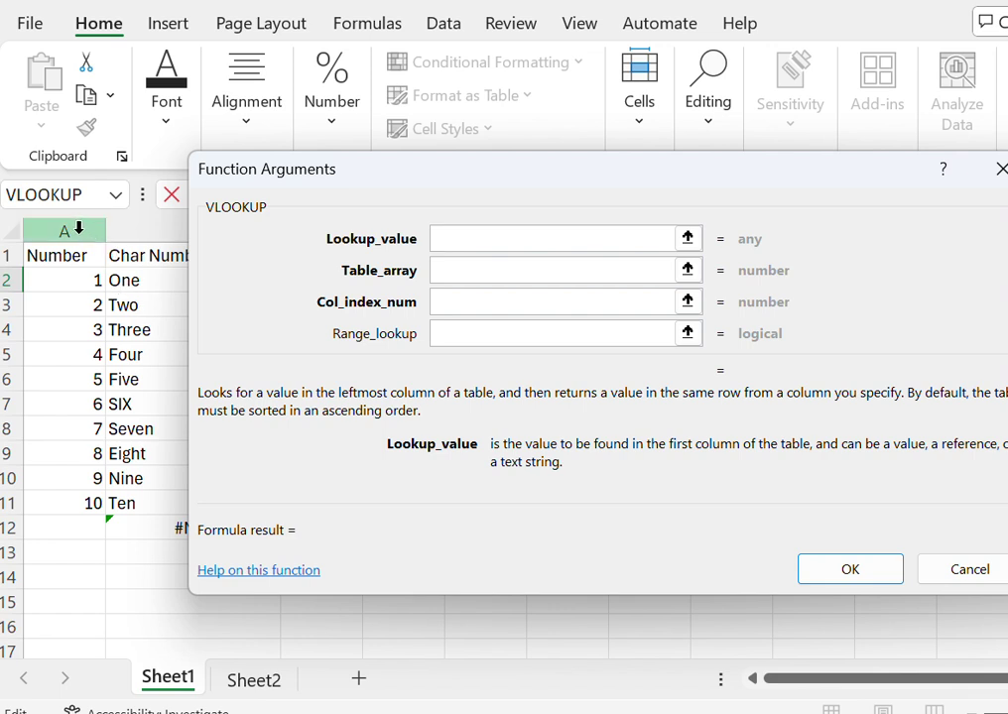
Step: Set the VLOOKUP lookup value to Sheet1's range A1:A12
click(50, 256)
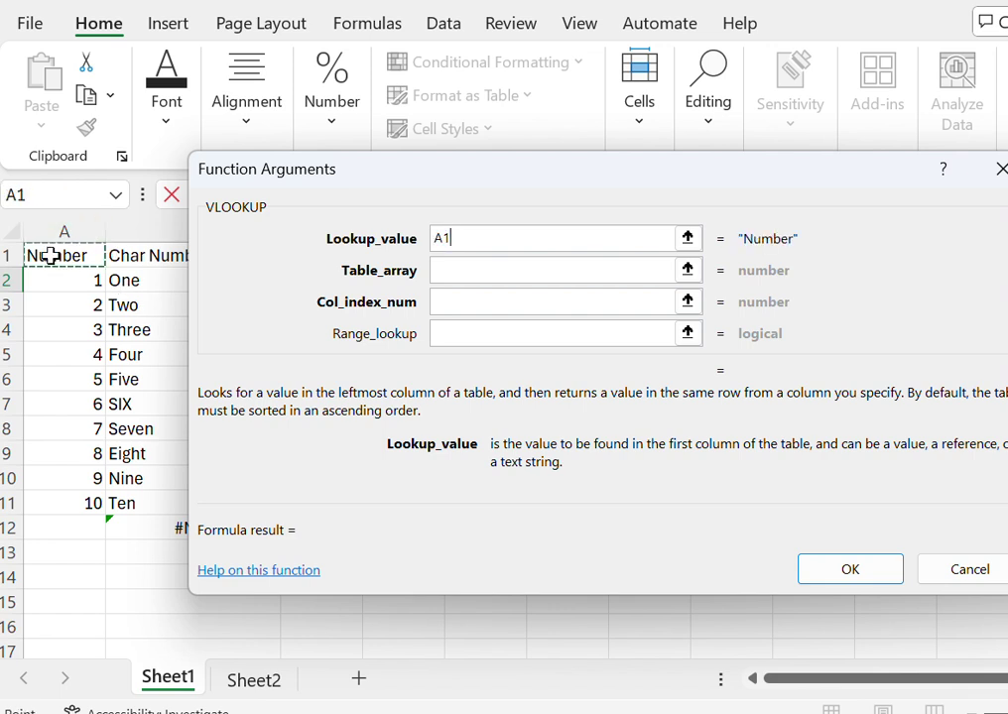
key(shift+Down)
key(shift+Down)
key(shift+Down)
key(shift+Down)
key(shift+Down)
key(shift+Down)
key(shift+Down)
key(shift+Down)
key(shift+Down)
key(shift+Down)
key(shift+Down)
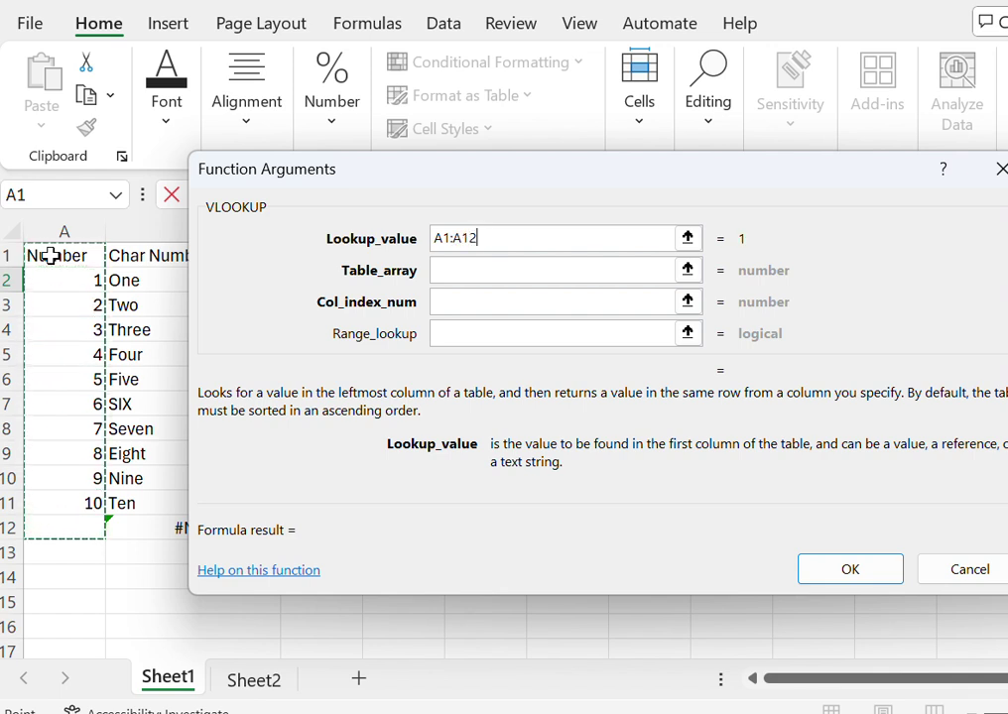
Step: Set the VLOOKUP table array to Sheet2!A1:C11, covering all three columns
click(488, 275)
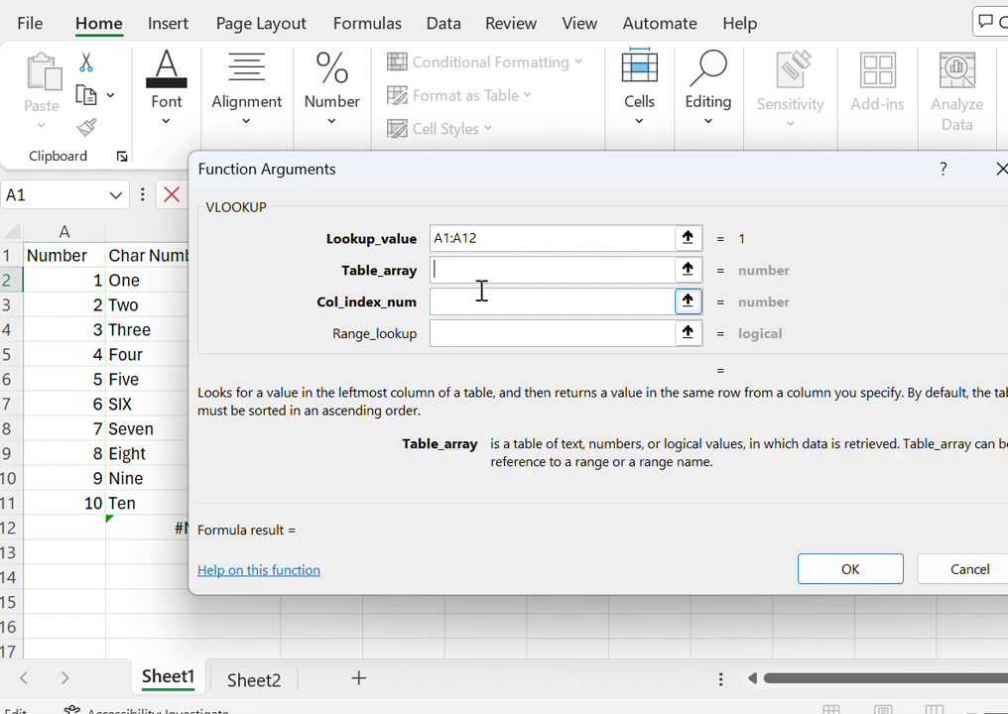
click(258, 683)
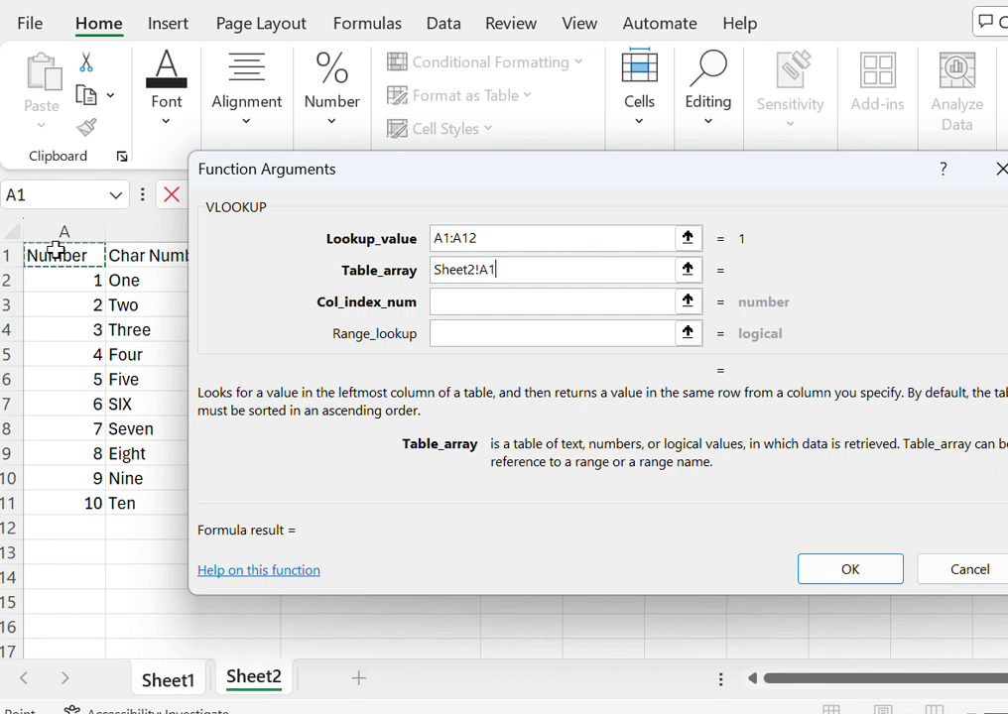
key(shift+Right)
key(shift+Right)
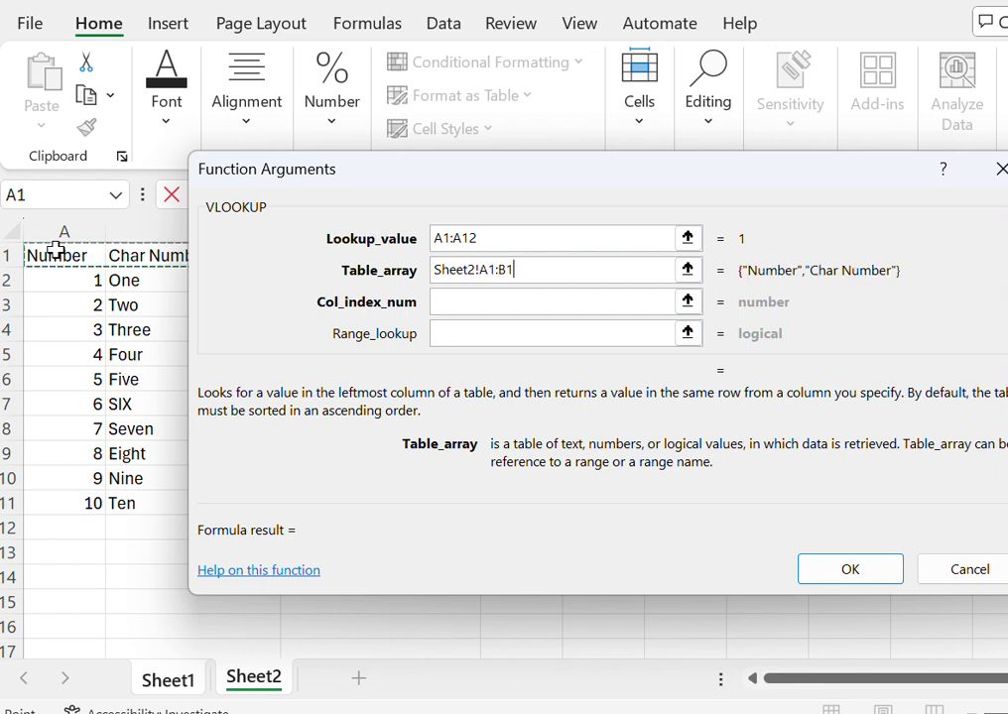
key(shift+Down)
key(shift+Down)
key(shift+Down)
key(shift+Down)
key(shift+Down)
key(shift+Down)
key(shift+Down)
key(shift+Down)
key(shift+Down)
key(shift+Down)
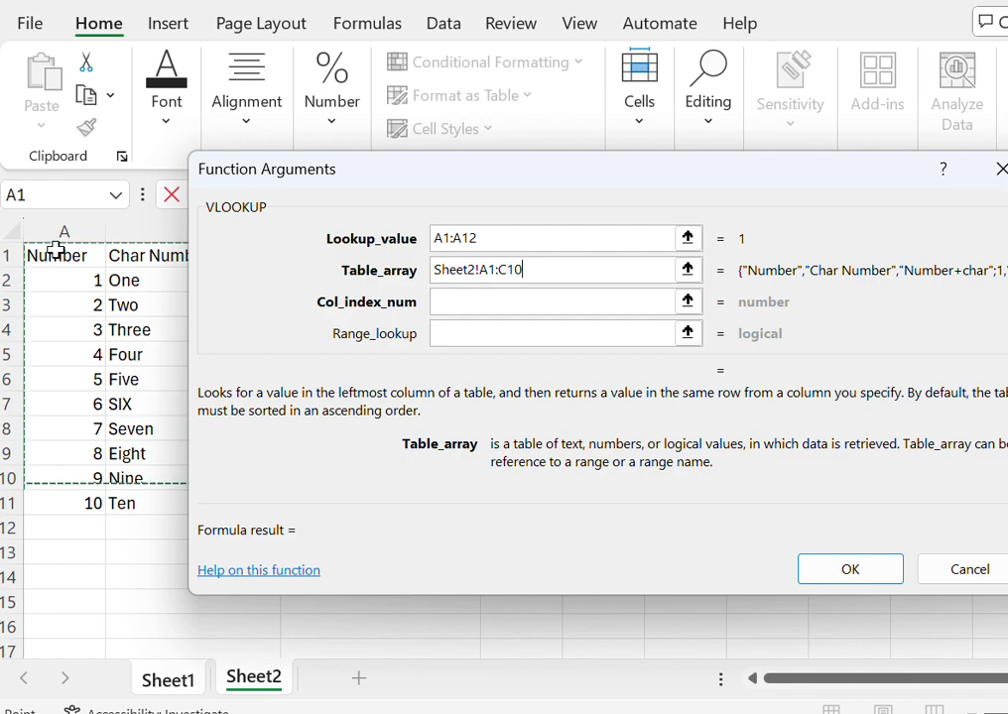
drag(533, 192, 319, 355)
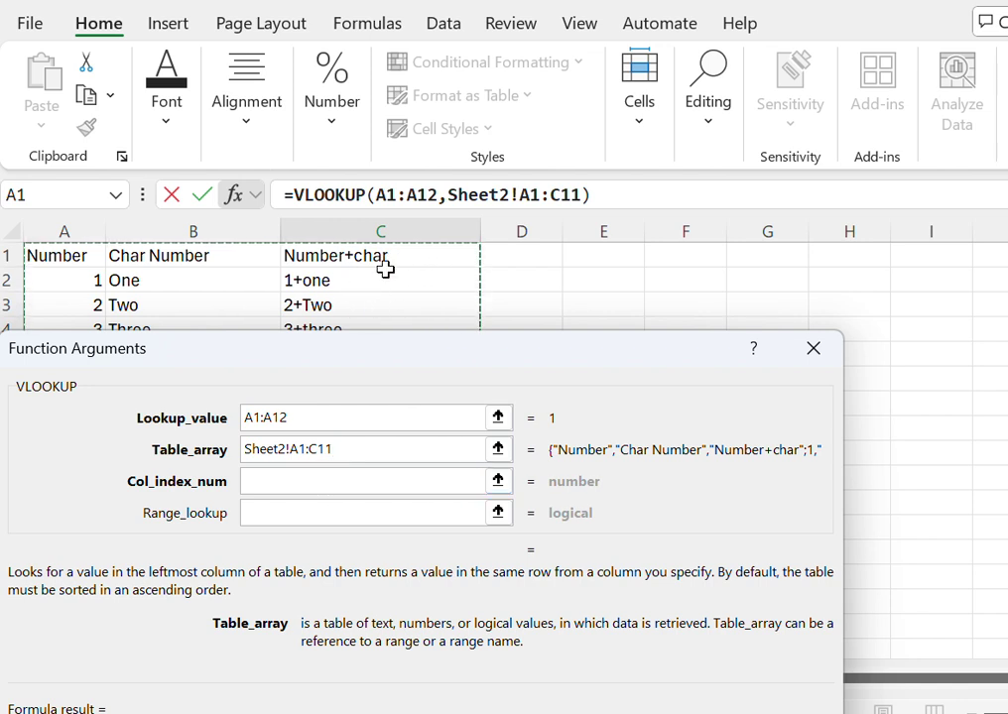
Step: Set the column index number to 3 and the range lookup to 0, and enter the VLOOKUP formula in C2
click(283, 489)
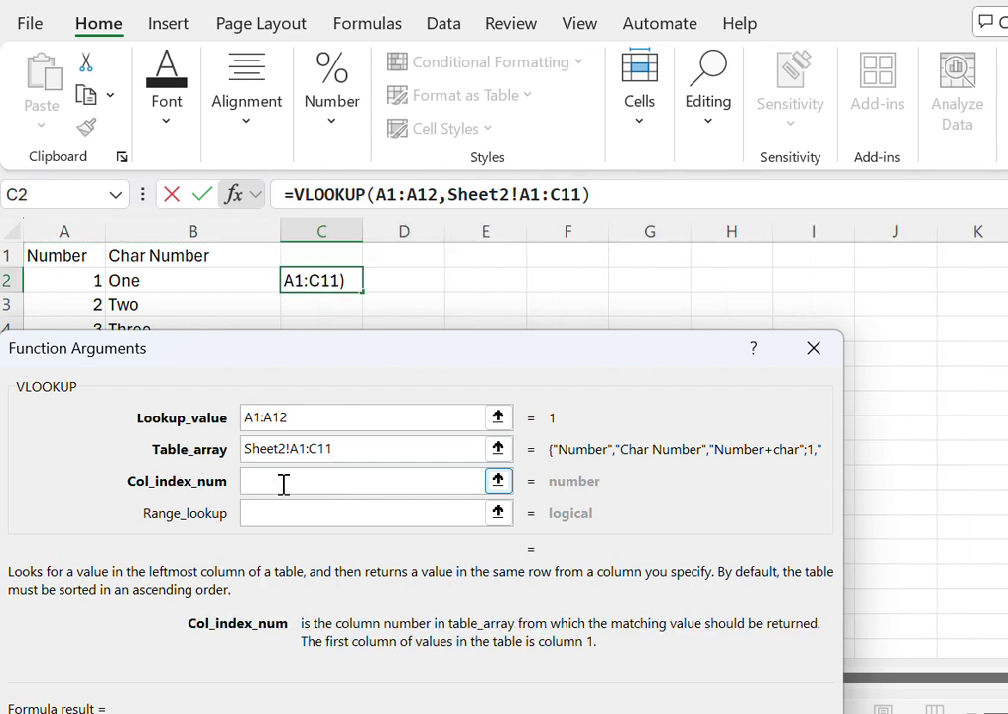
text(3)
click(287, 511)
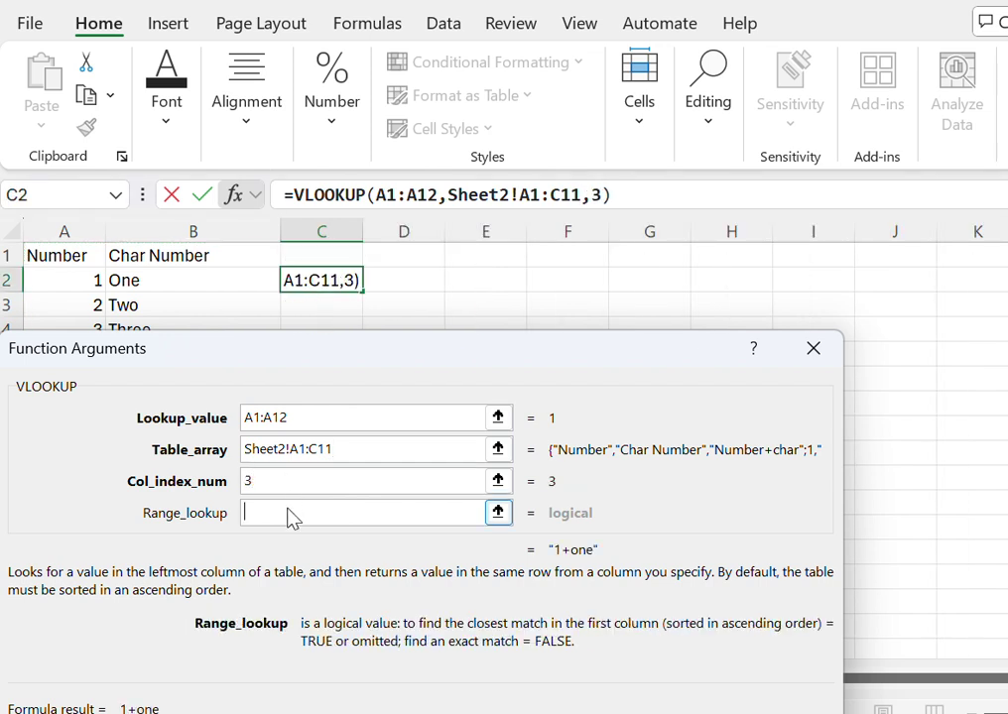
text(0)
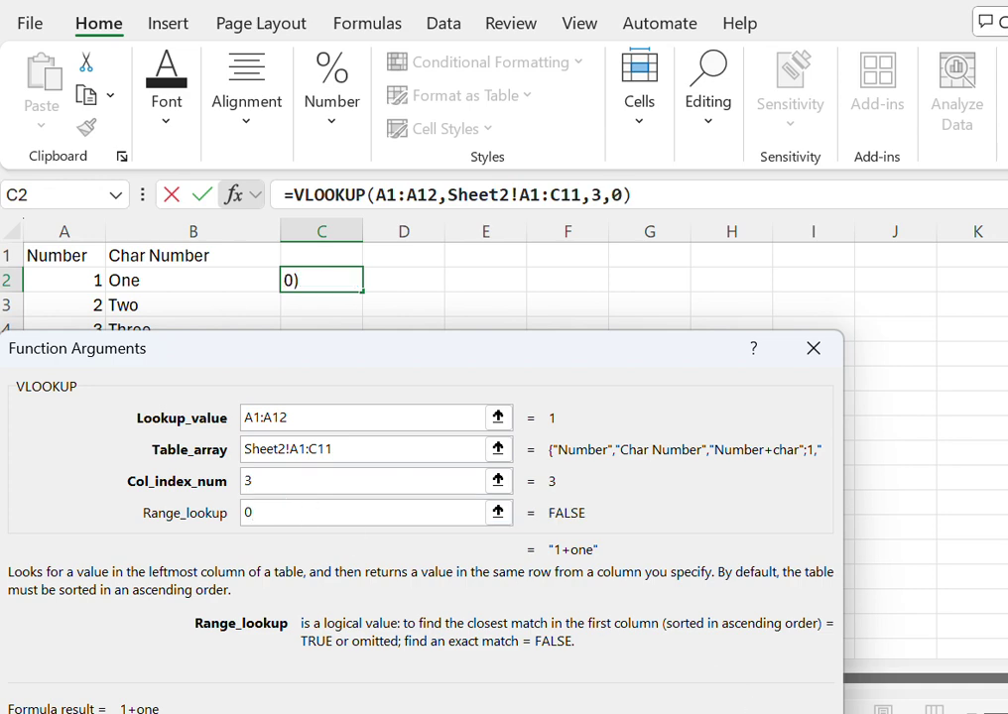
drag(624, 358, 719, 169)
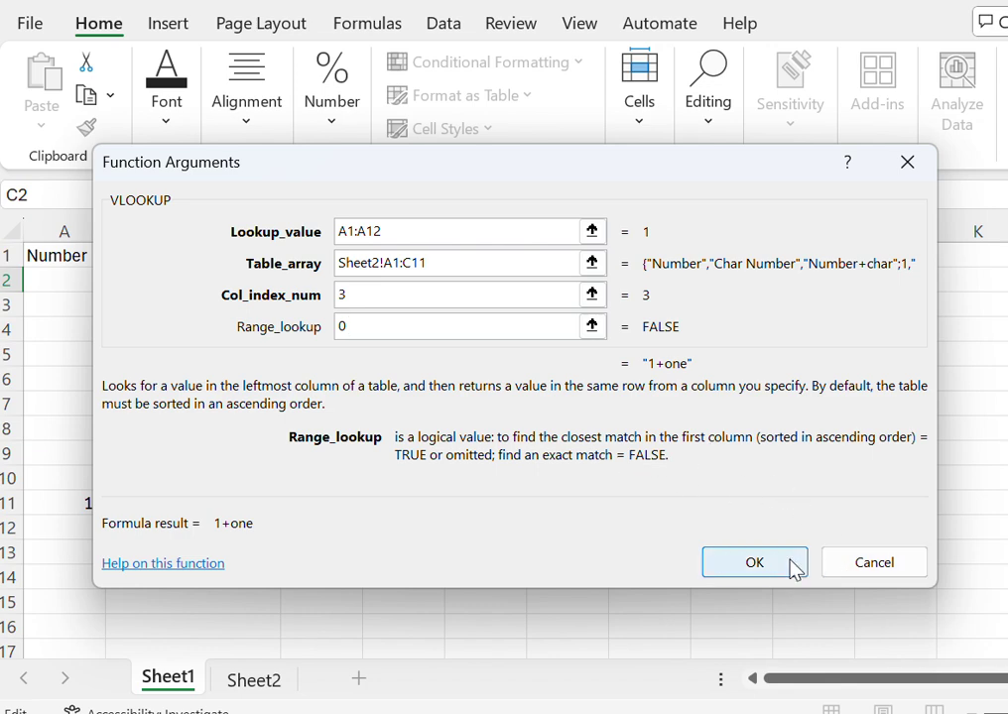
click(754, 563)
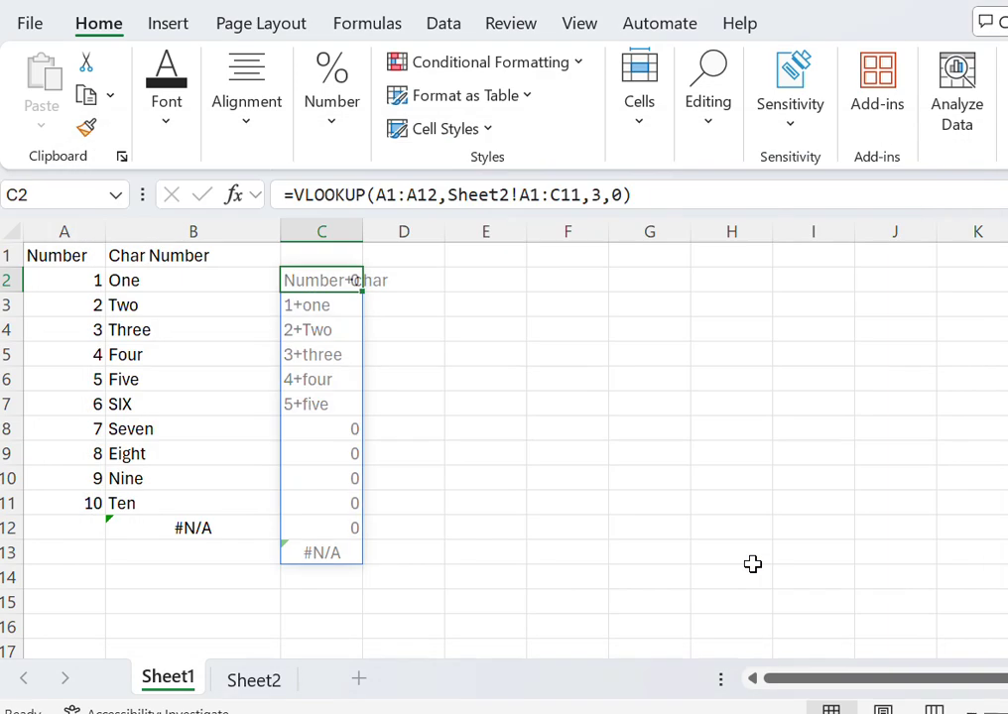
Step: Delete the VLOOKUP formula from cell C2 of Sheet1
click(400, 494)
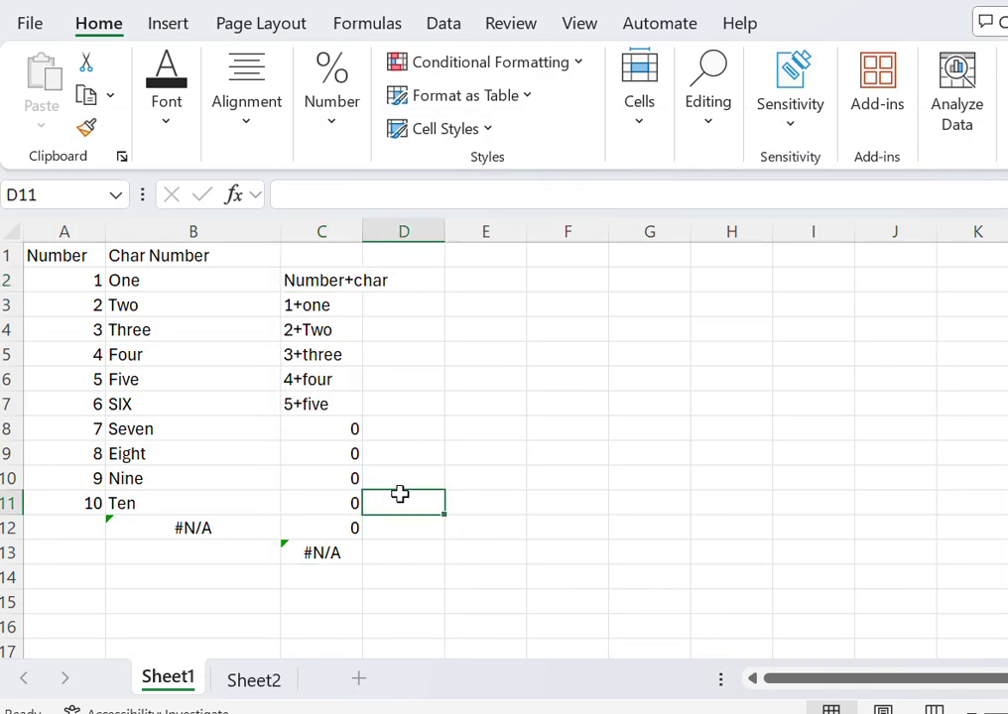
click(316, 275)
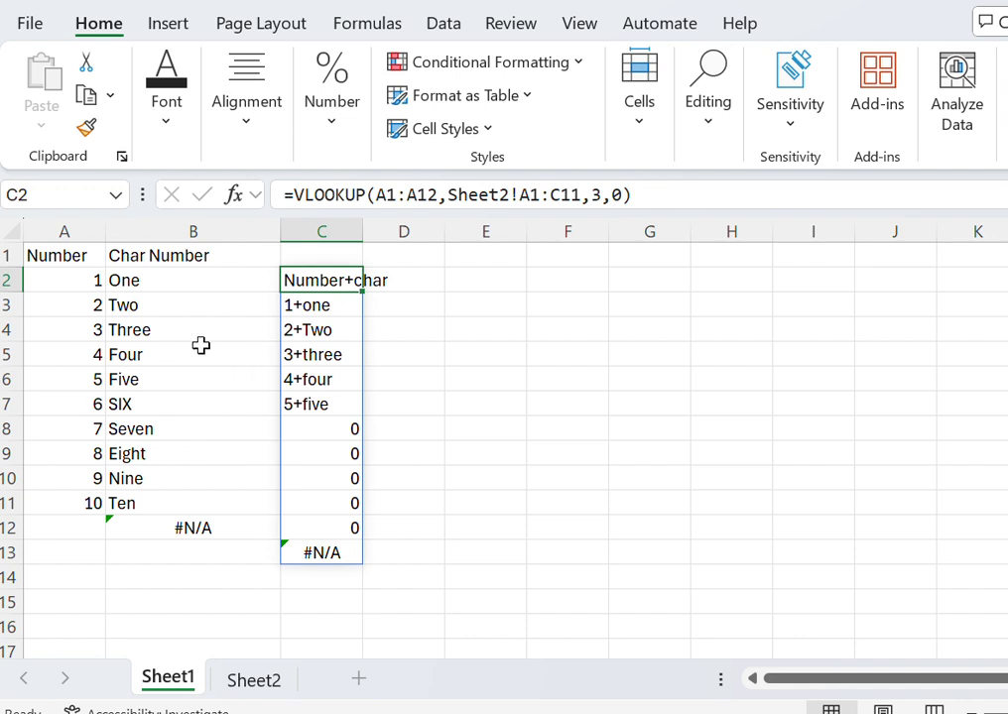
key(Delete)
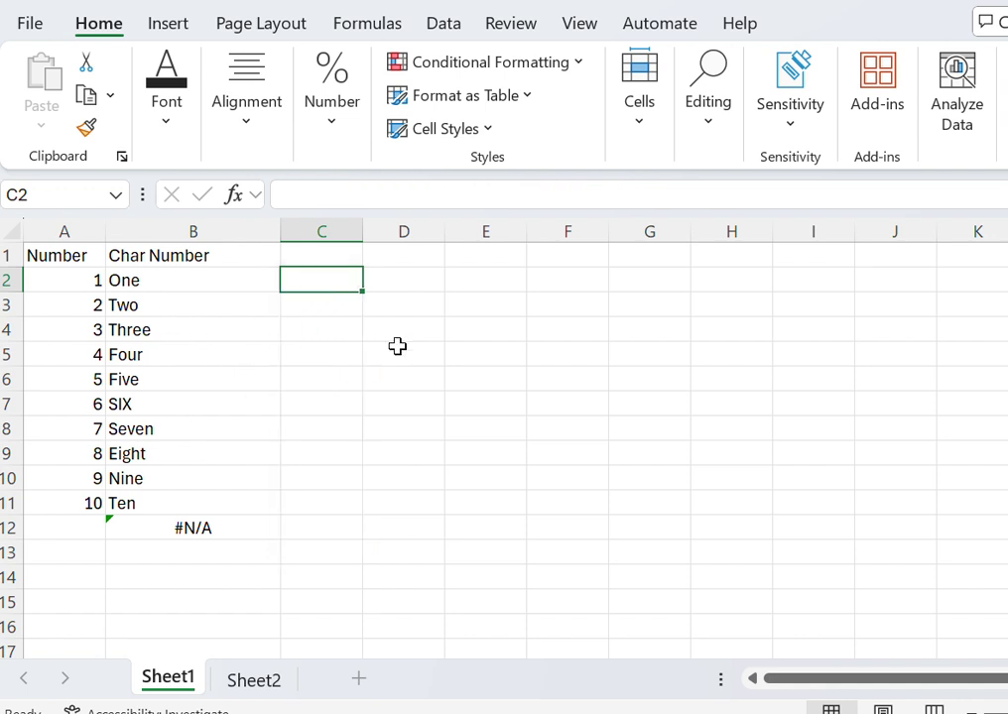
Step: Insert a VLOOKUP function in cell C1 of Sheet1
click(310, 257)
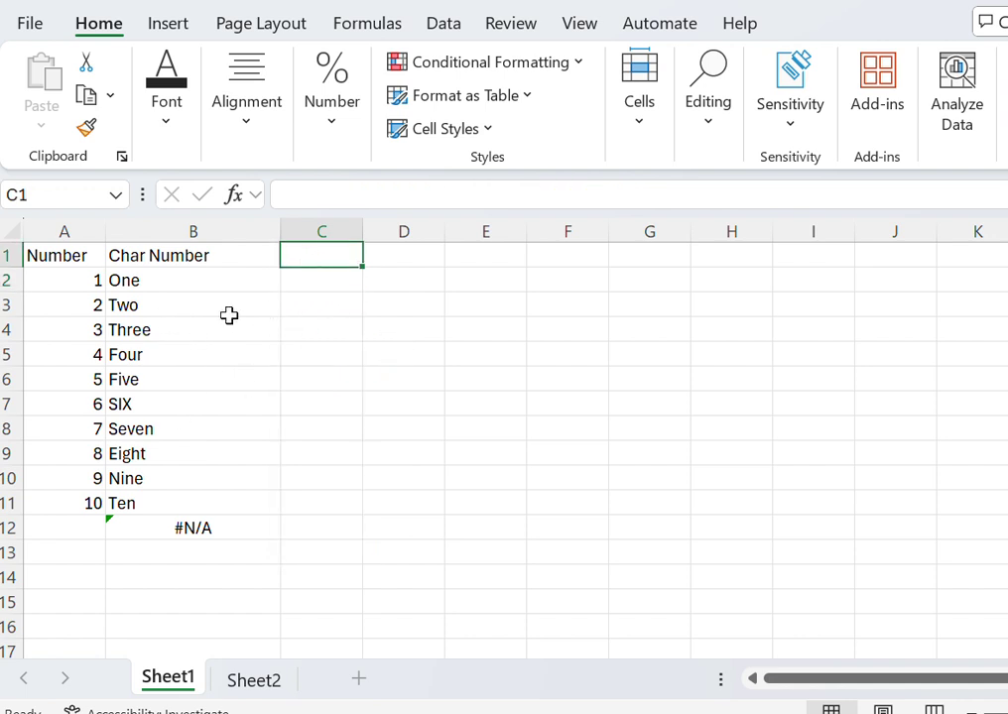
click(241, 198)
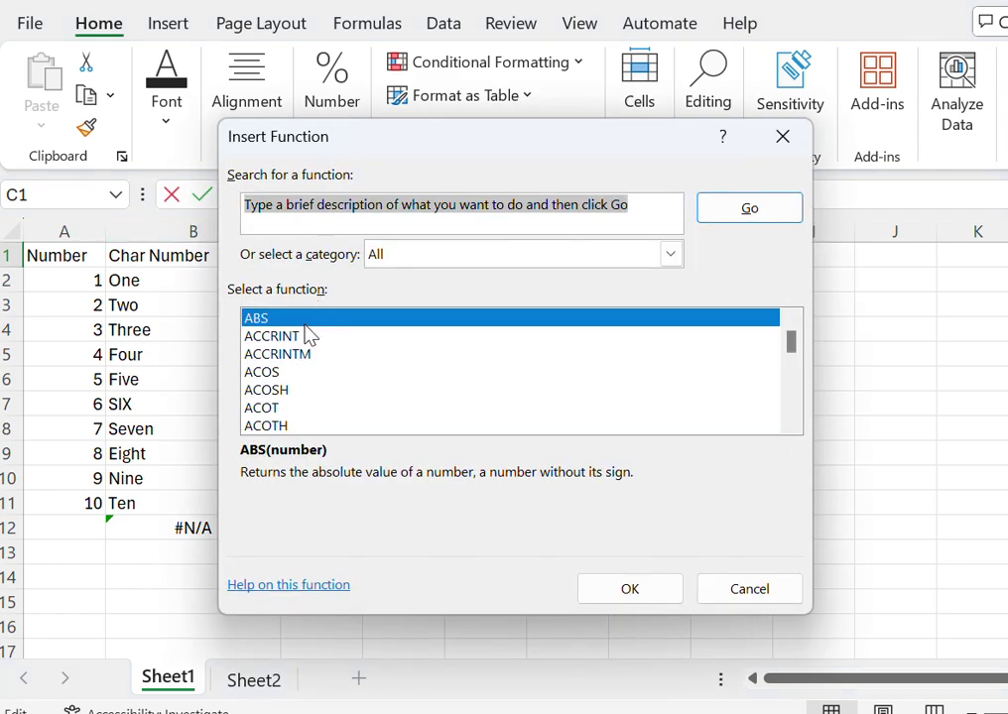
text(v)
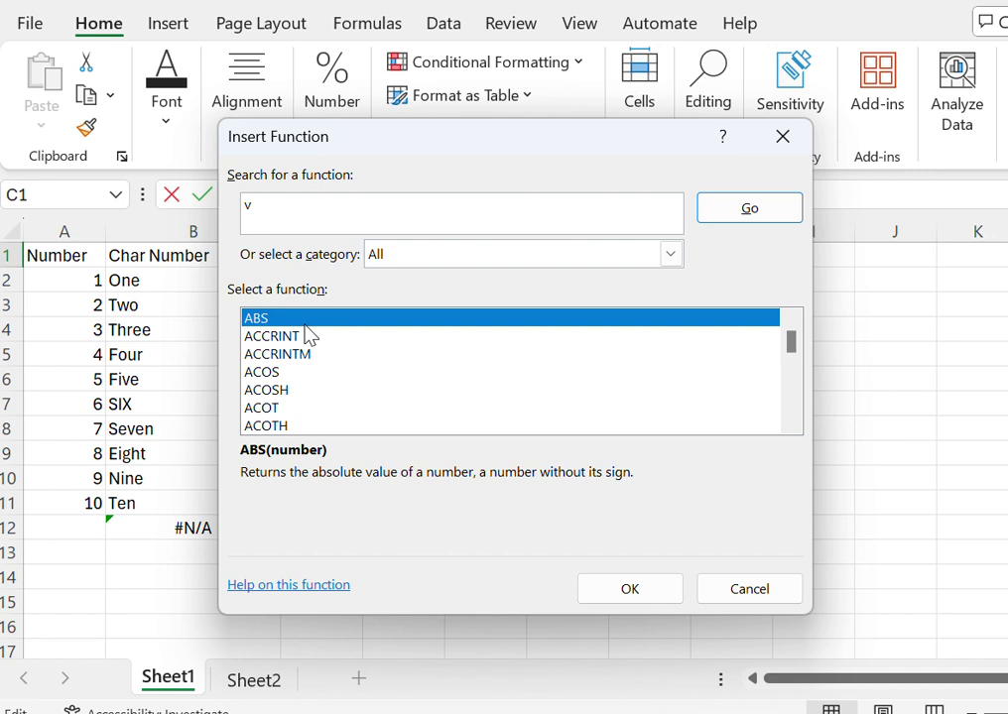
click(307, 338)
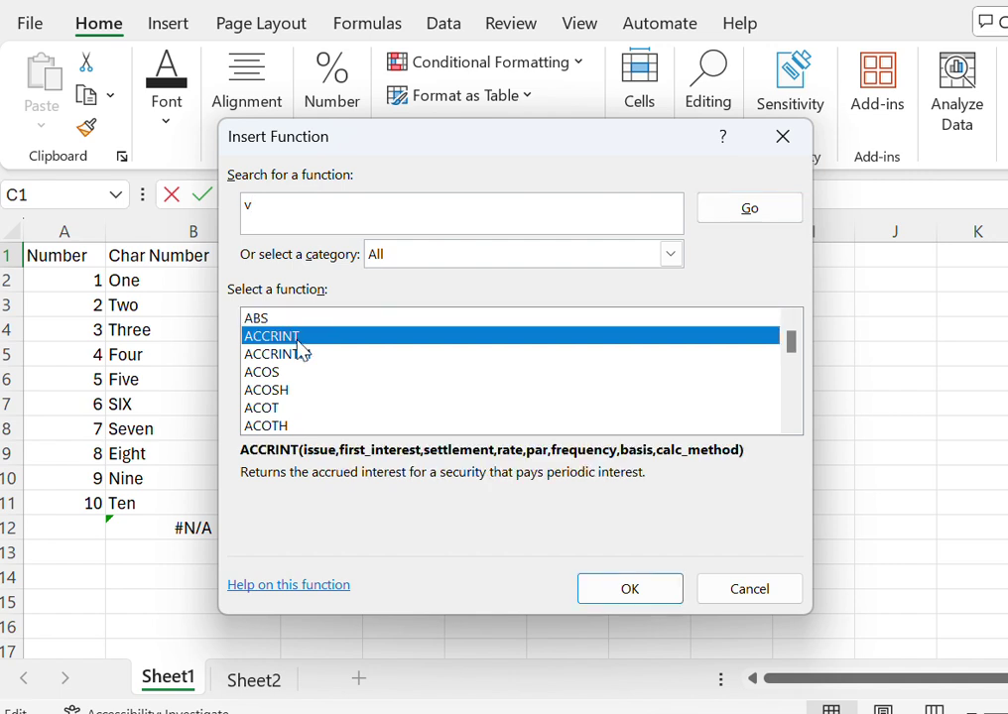
key(v)
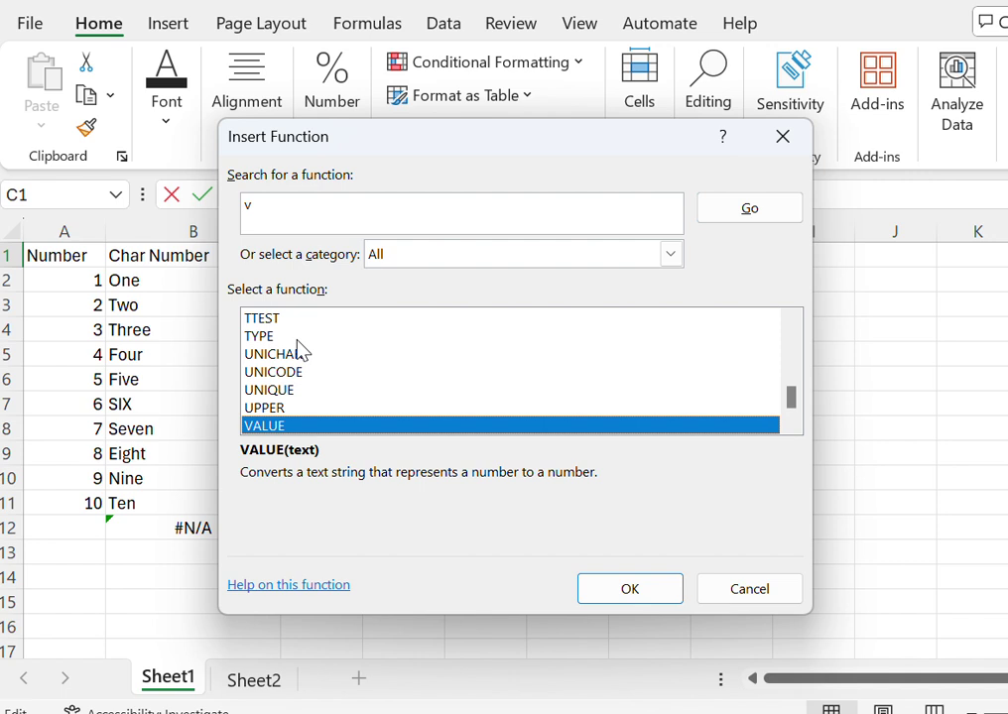
key(v)
key(v)
key(v)
key(v)
key(v)
key(v)
key(v)
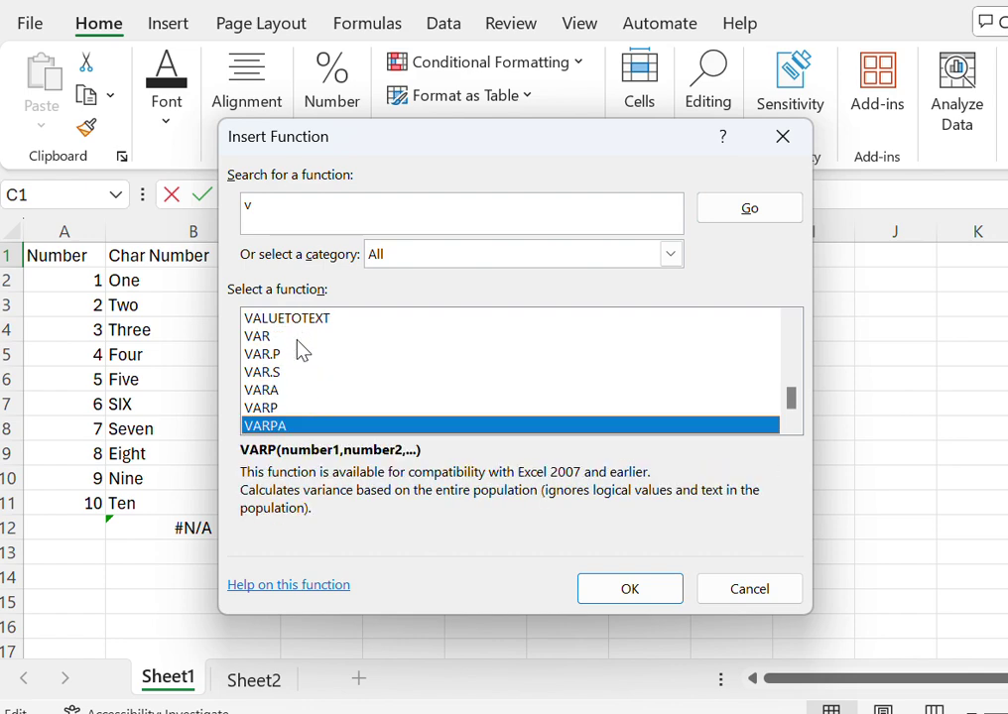
key(v)
key(v)
key(Return)
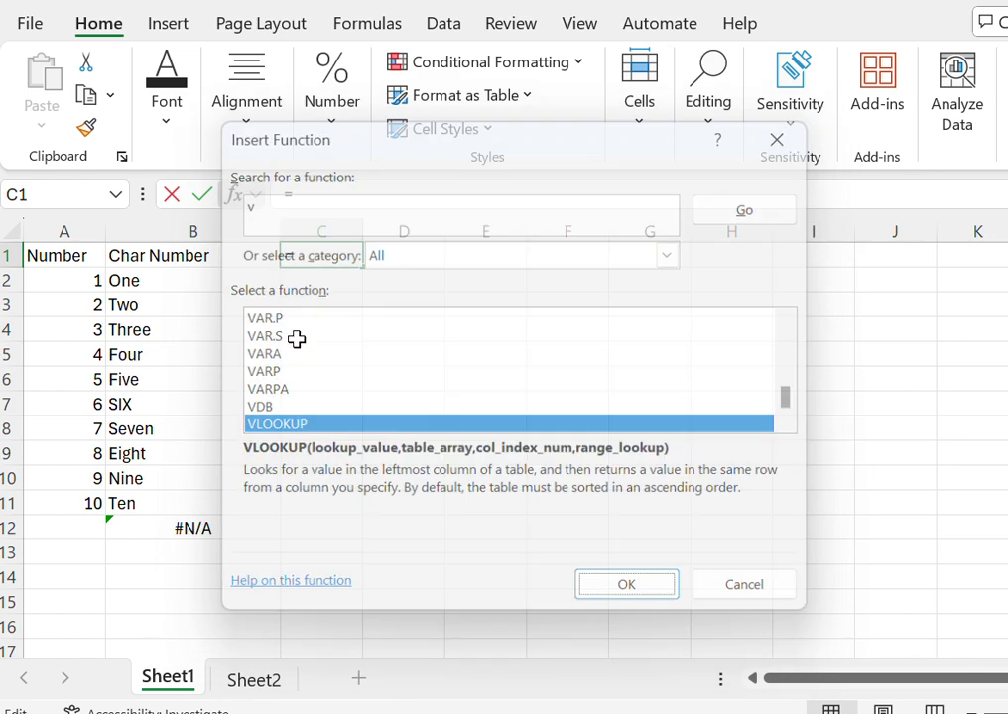
Step: Set the lookup value of C1's VLOOKUP to Sheet1's range A1:A11
click(50, 254)
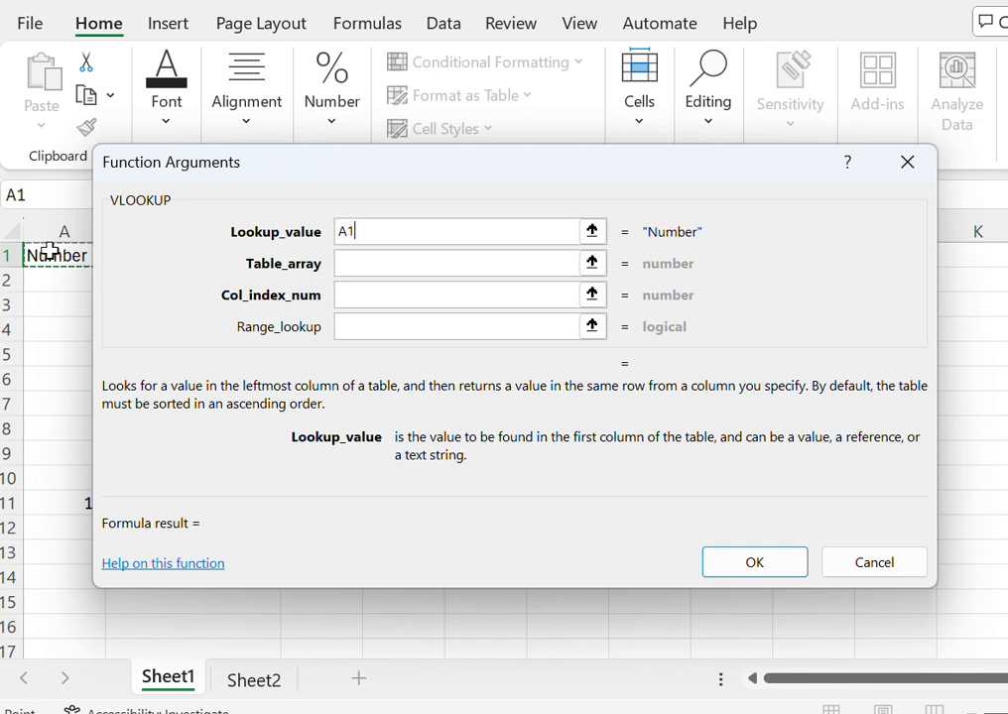
key(shift+Down)
key(shift+Down)
key(shift+Down)
key(shift+Down)
key(shift+Down)
key(shift+Down)
key(shift+Down)
key(shift+Down)
key(shift+Down)
key(shift+Down)
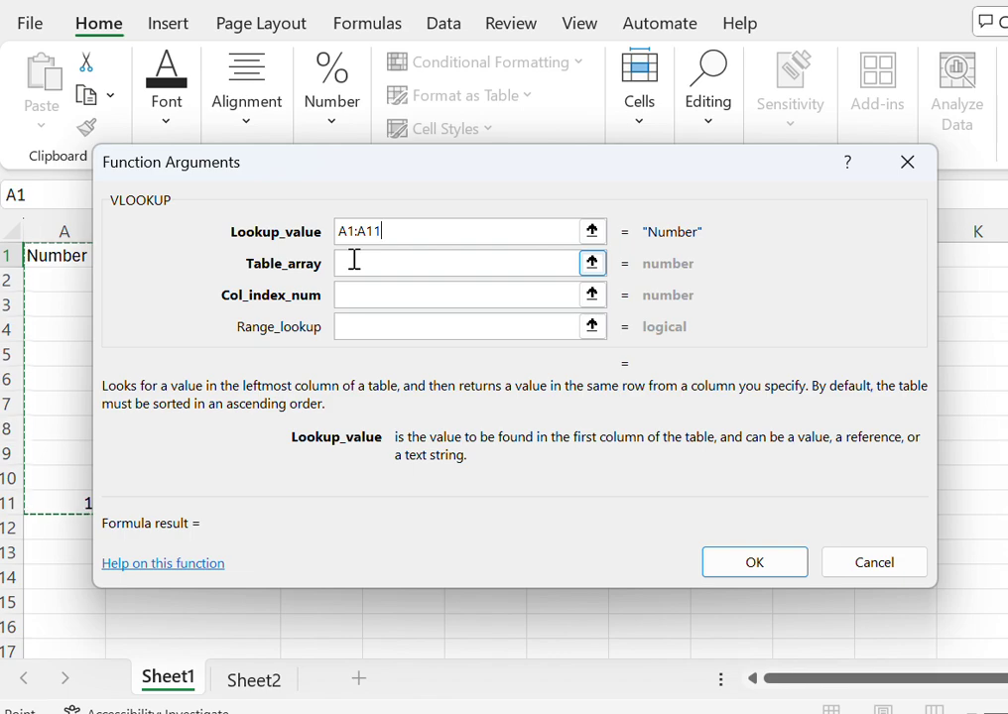
Step: Set the table array of C1's VLOOKUP to Sheet2's range A1:C12
drag(306, 166, 323, 343)
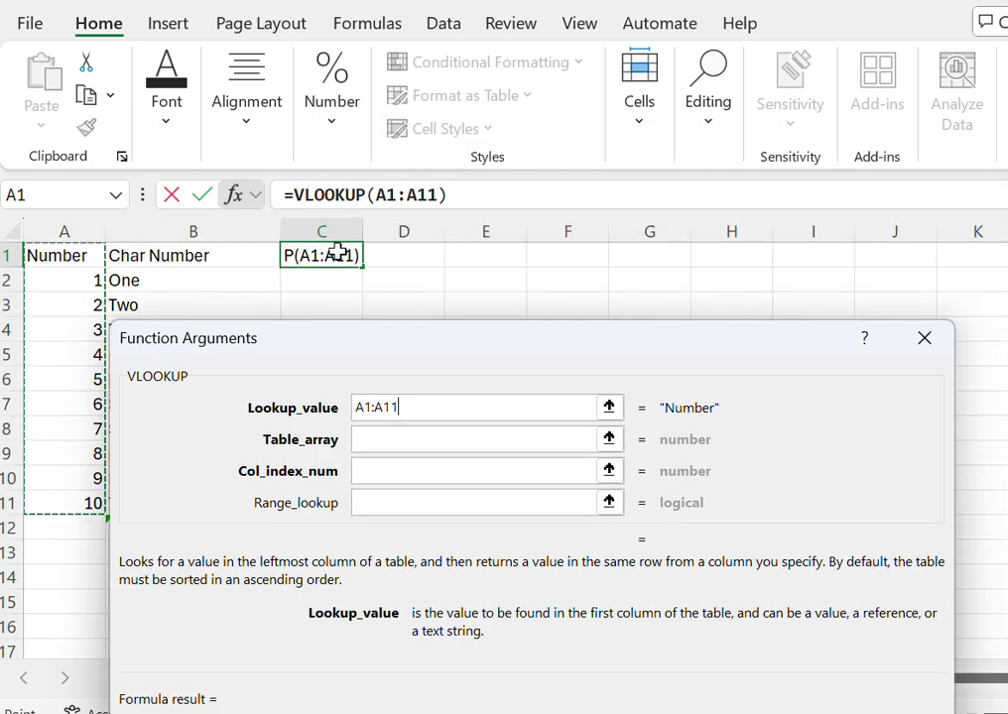
drag(392, 356, 409, 218)
click(408, 302)
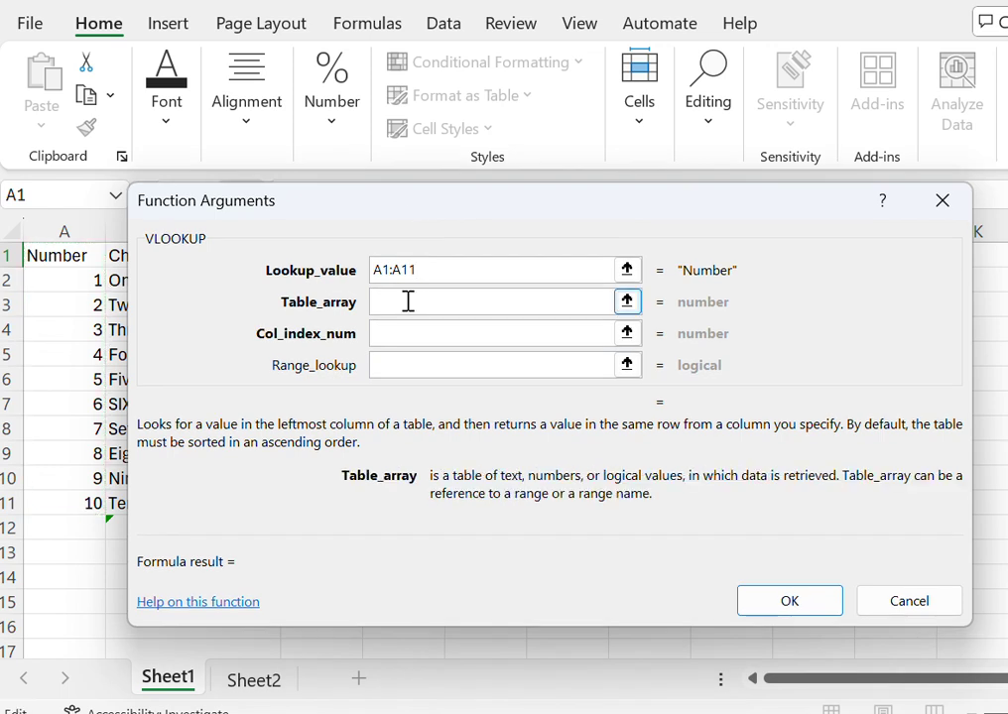
click(252, 680)
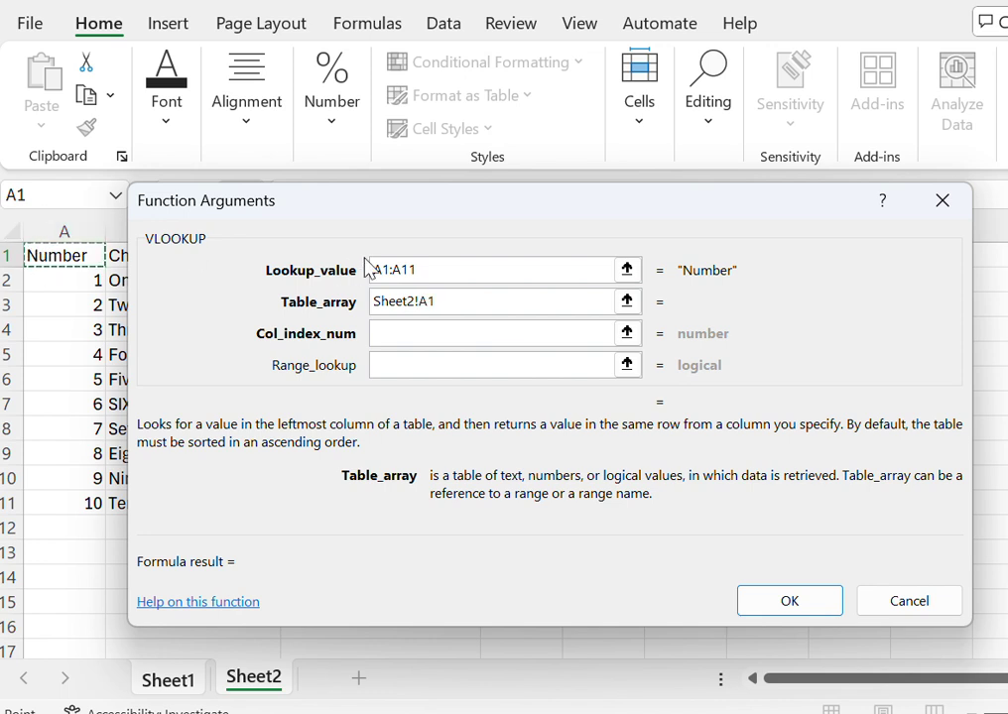
drag(418, 212, 414, 390)
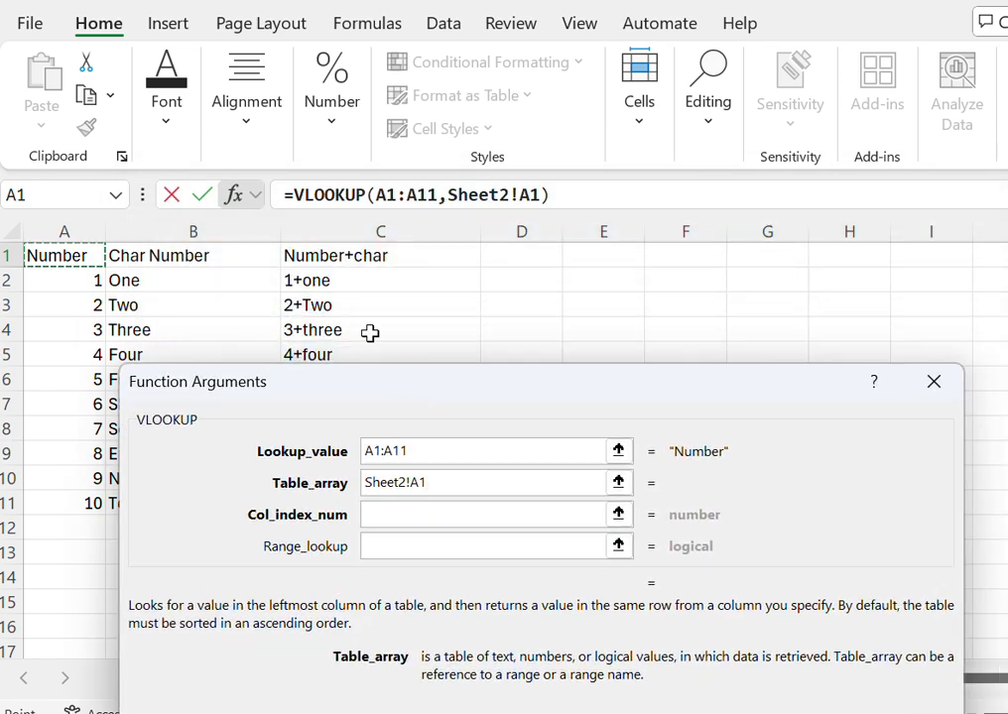
key(shift+Right)
key(shift+Right)
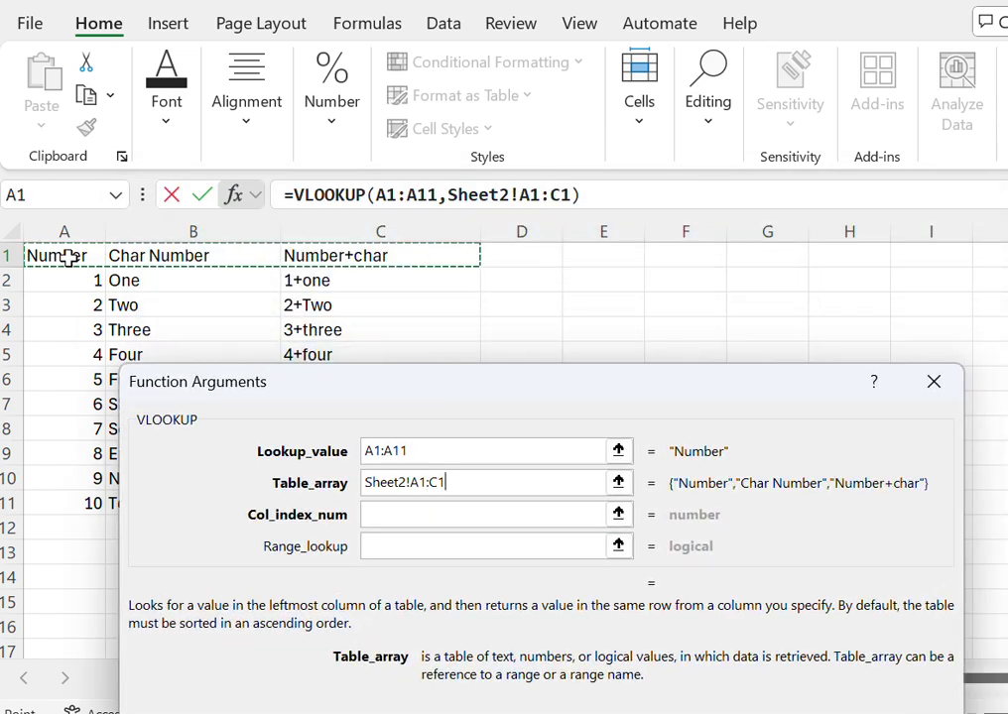
key(shift+Down)
key(shift+Down)
key(shift+Down)
key(shift+Down)
key(shift+Down)
key(shift+Down)
key(shift+Down)
key(shift+Down)
key(shift+Down)
key(shift+Down)
key(shift+Down)
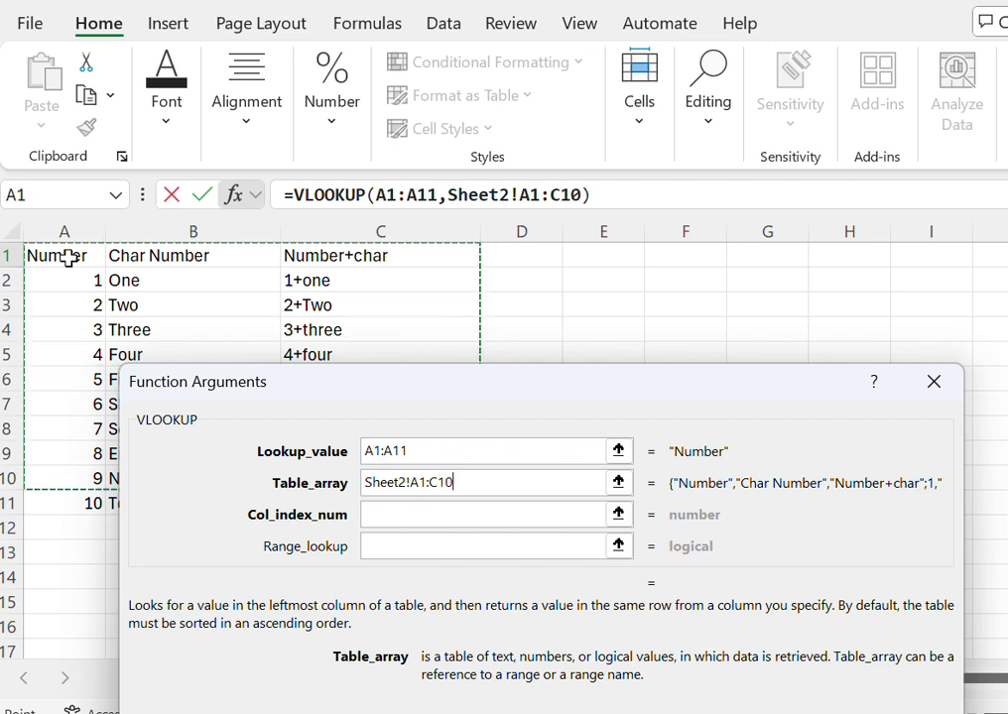
Step: Set the VLOOKUP's column index number to 3 and range lookup to 0, and enter the formula in C1
click(378, 513)
text(3)
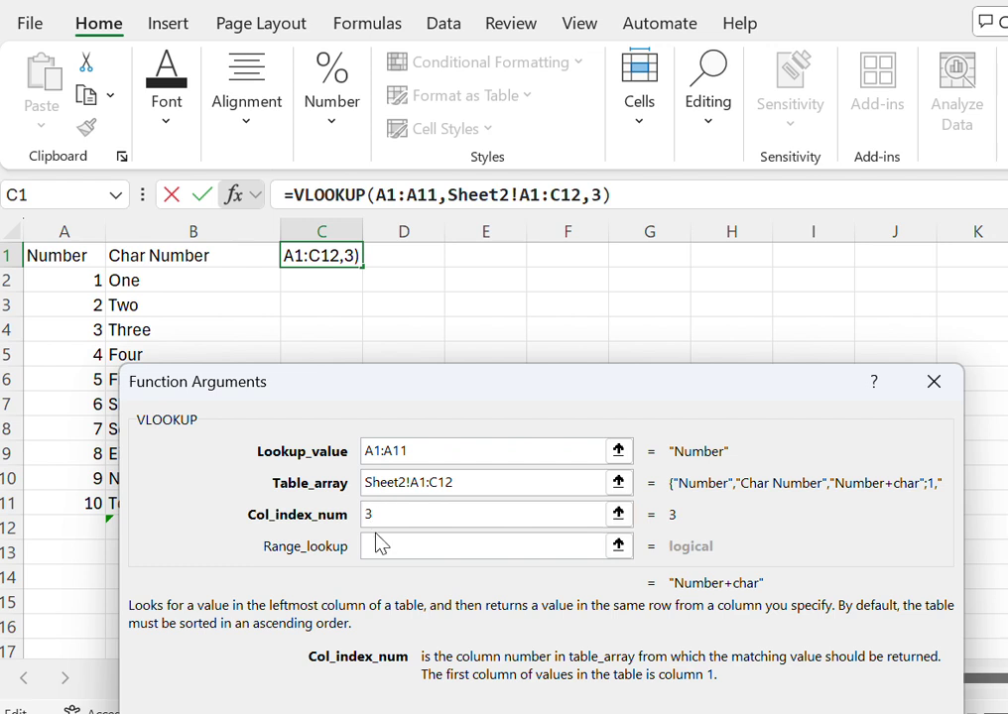
click(379, 546)
text(0)
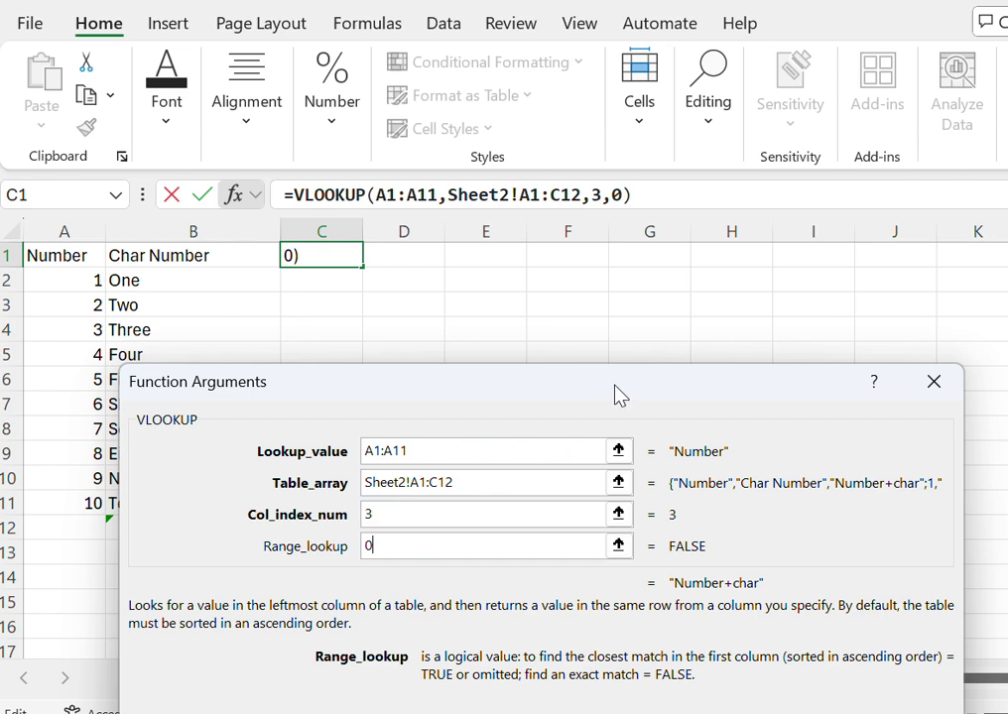
drag(619, 394, 607, 274)
click(760, 639)
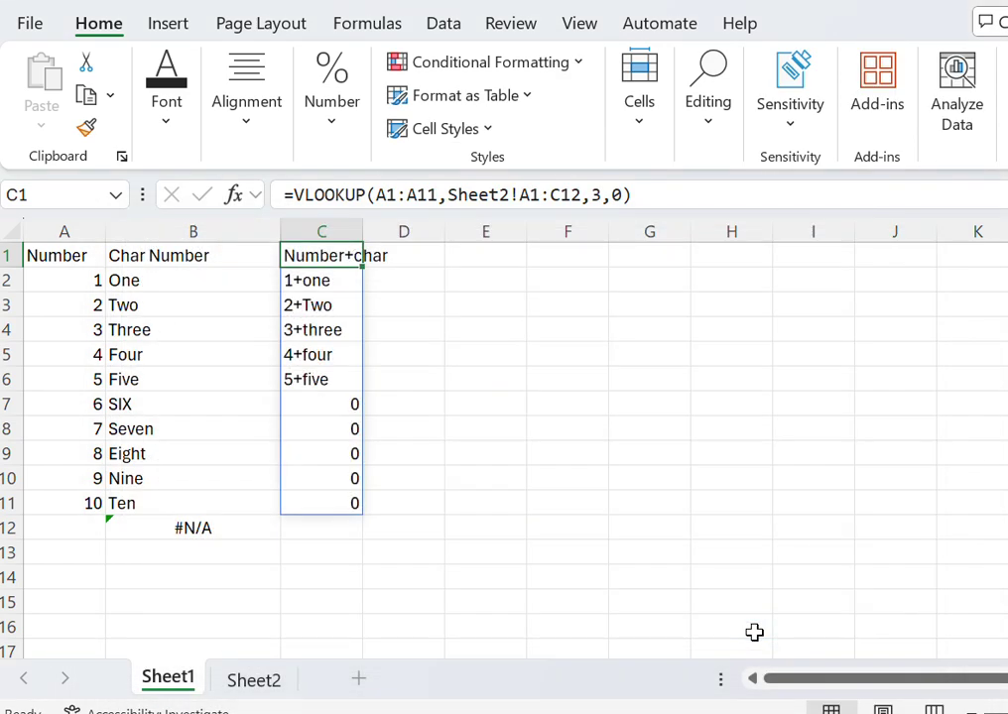
Step: Compare the Number+char source column on Sheet2 with the lookup results in Sheet1's column C
click(406, 338)
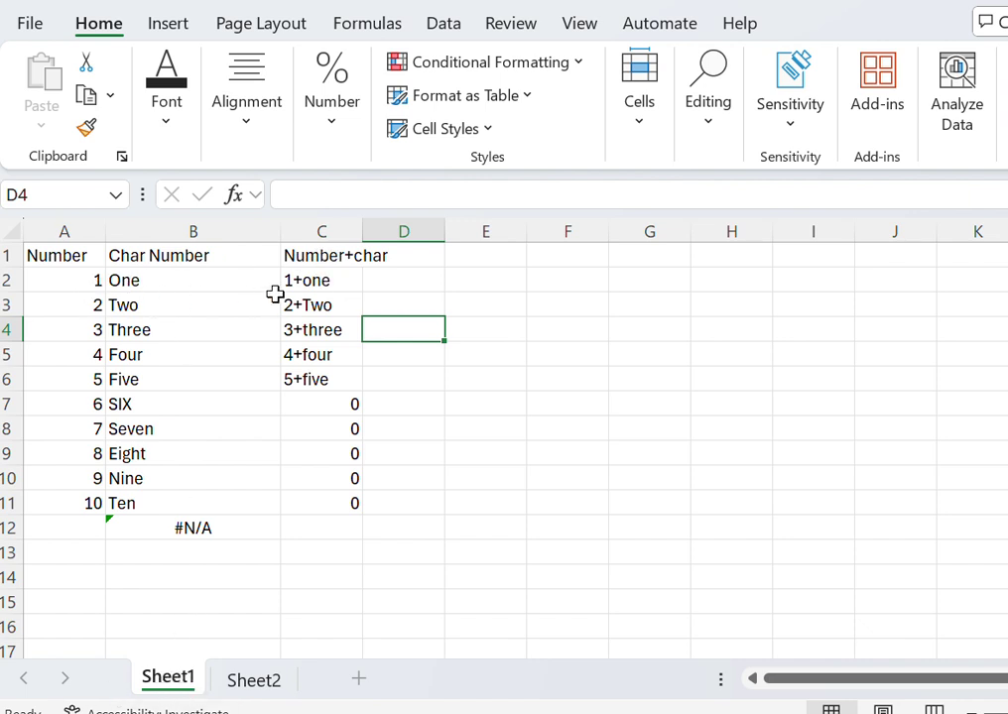
click(256, 685)
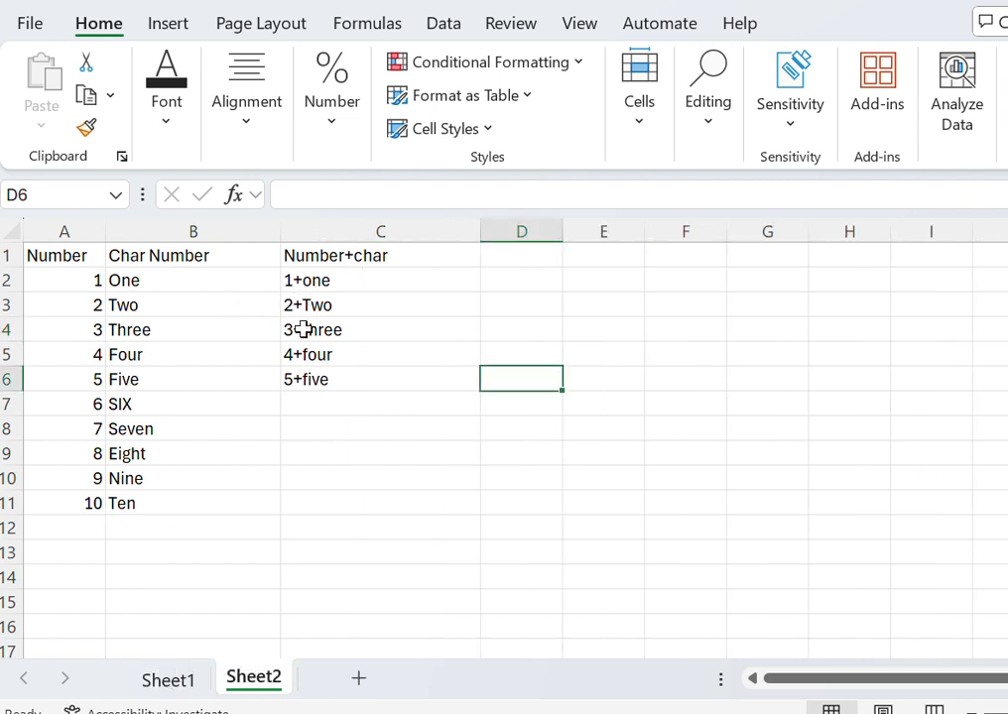
click(162, 685)
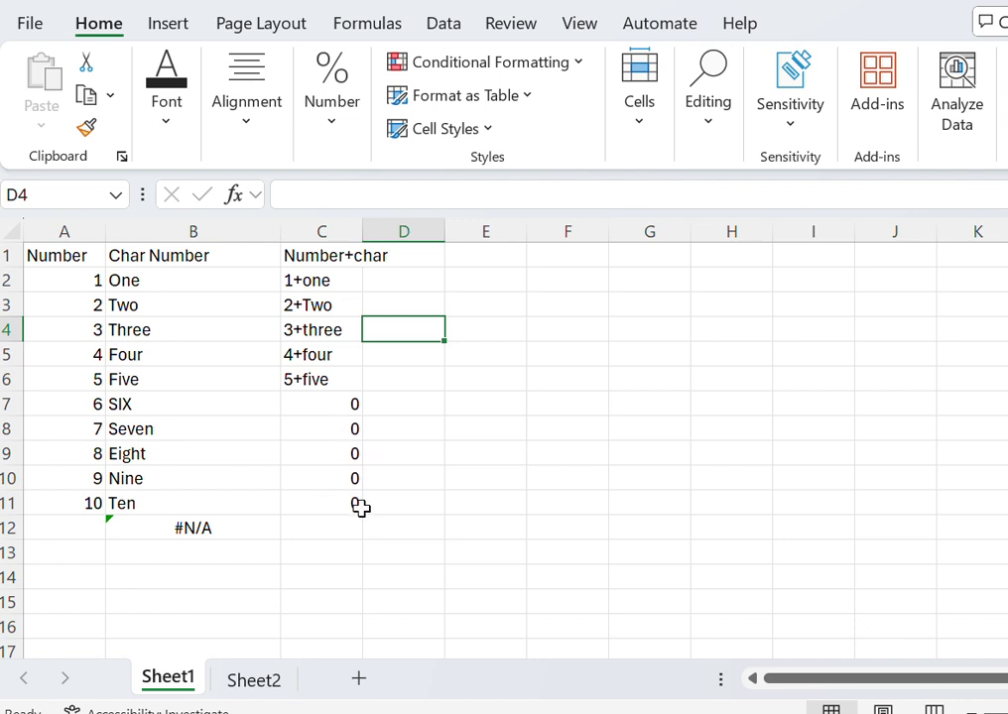